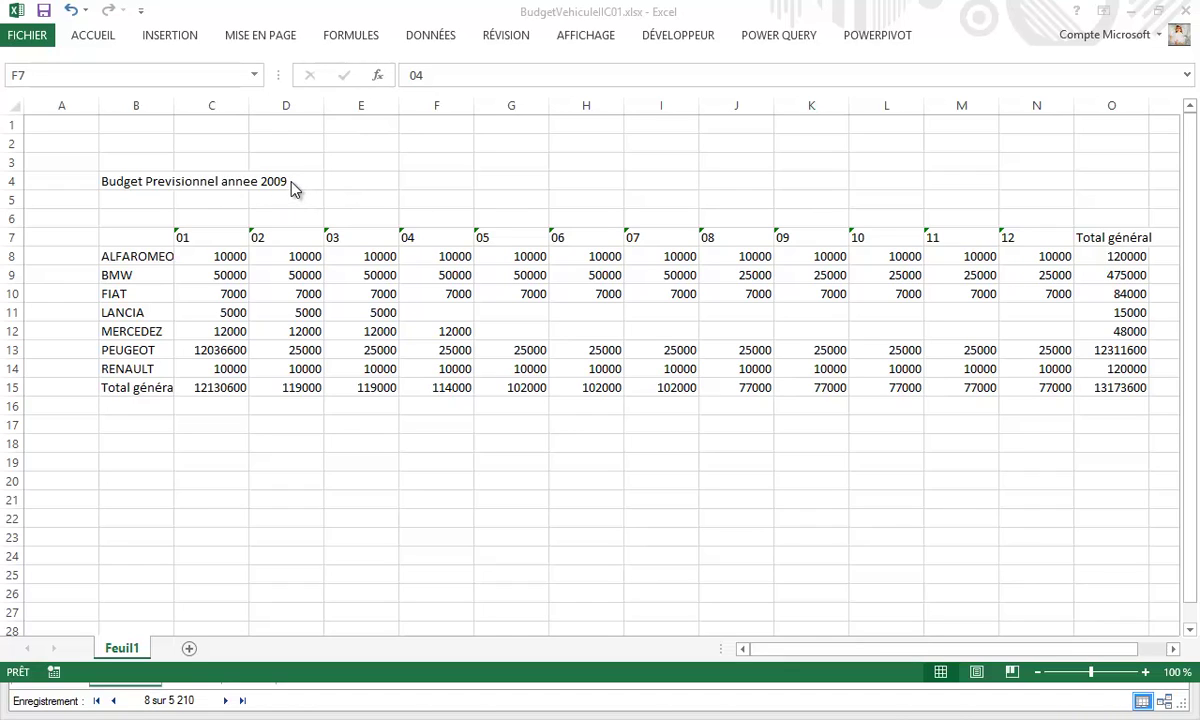
Step: Close the BudgetVehiculeIIC01.xlsx workbook to return to AnalyseVehicule.xlsx
left_click(1187, 12)
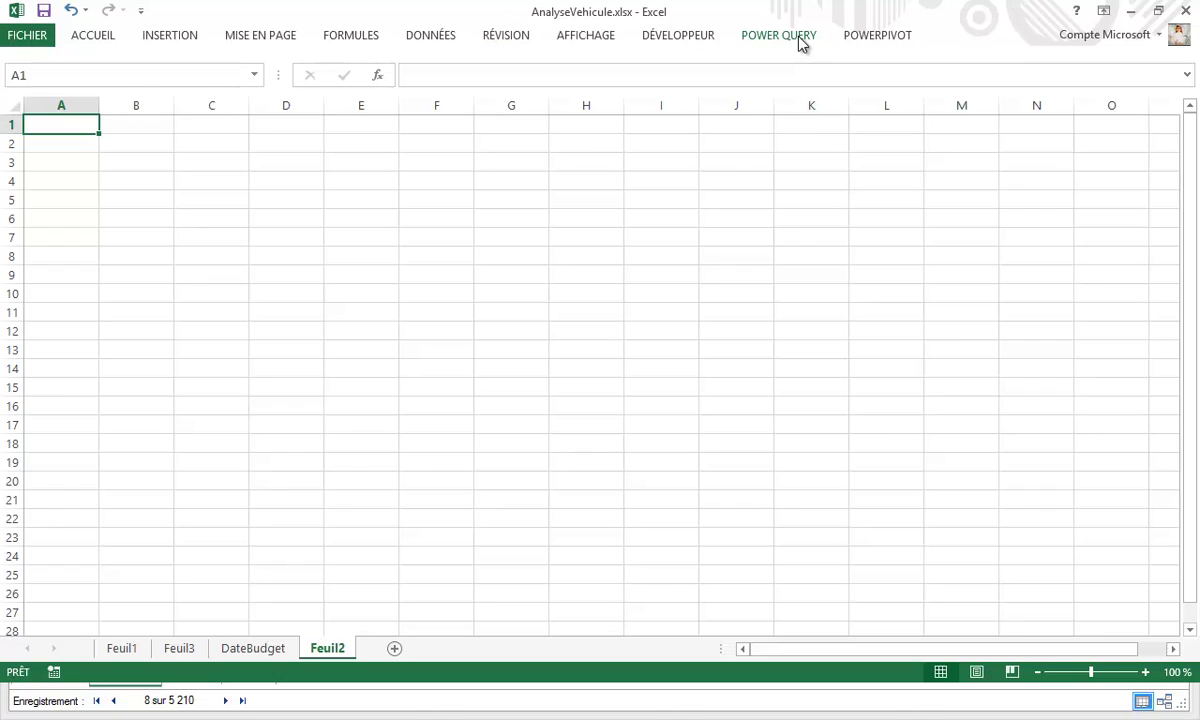
Step: Connect Power Query to the Excel workbook BudgetVehiculeIIC01.xlsx as a data source
left_click(801, 43)
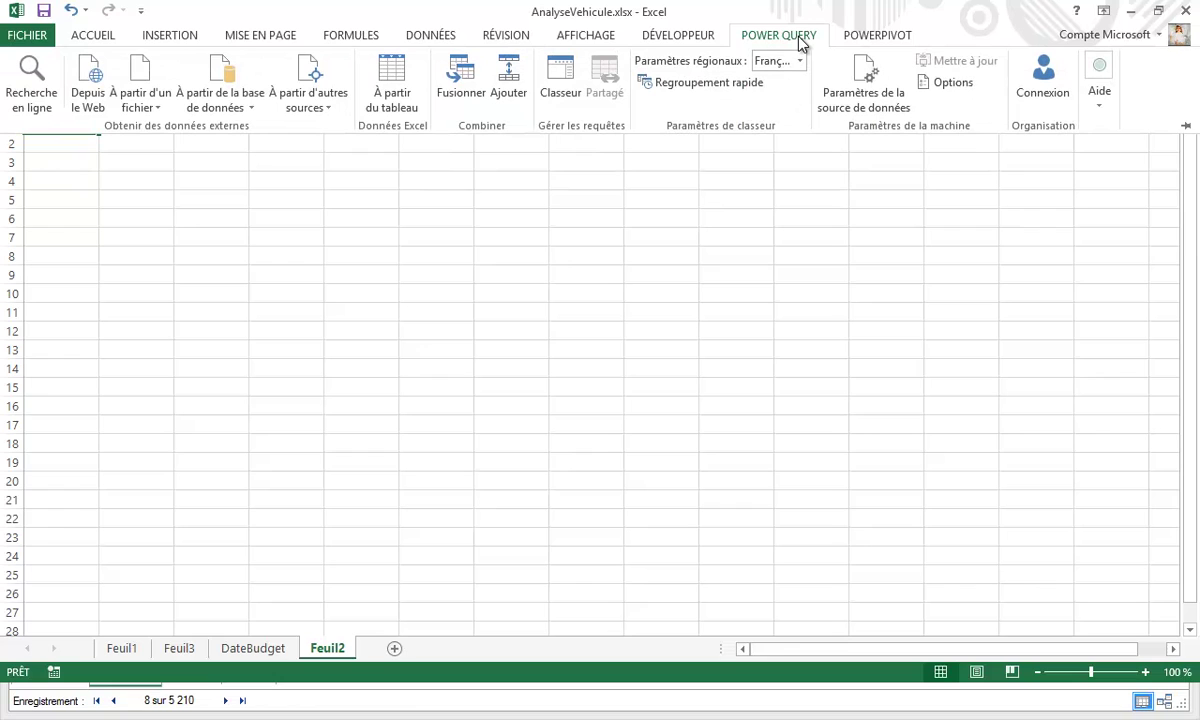
left_click(150, 108)
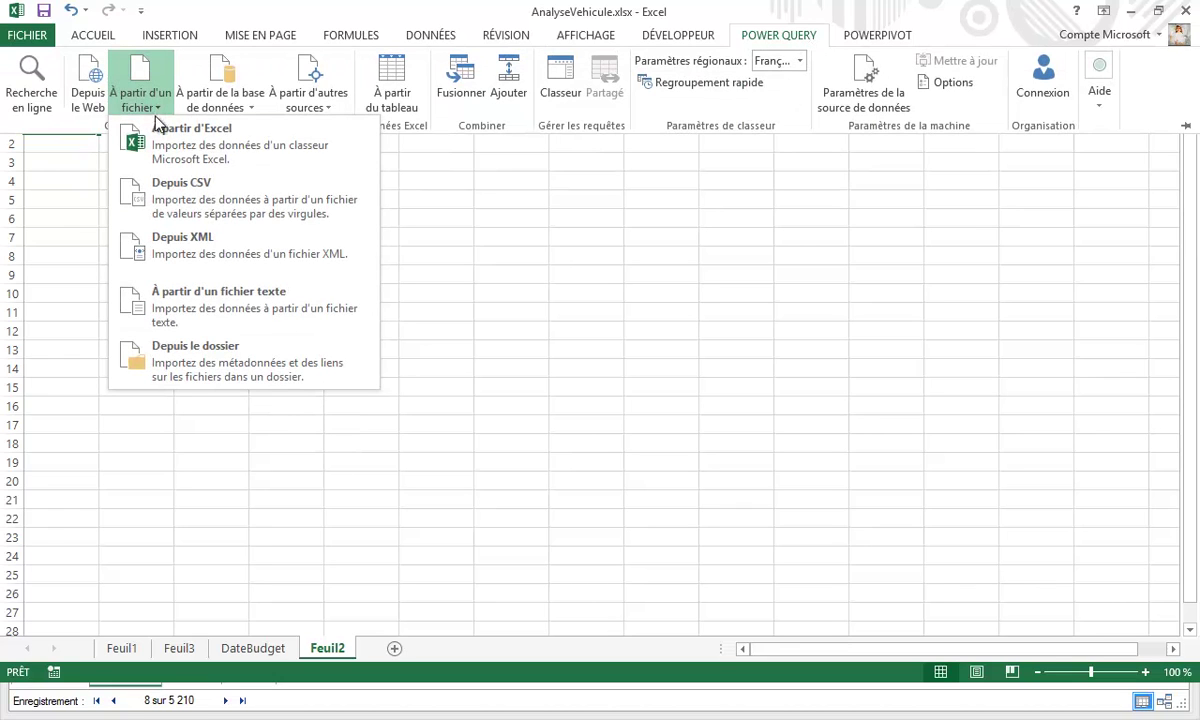
left_click(222, 137)
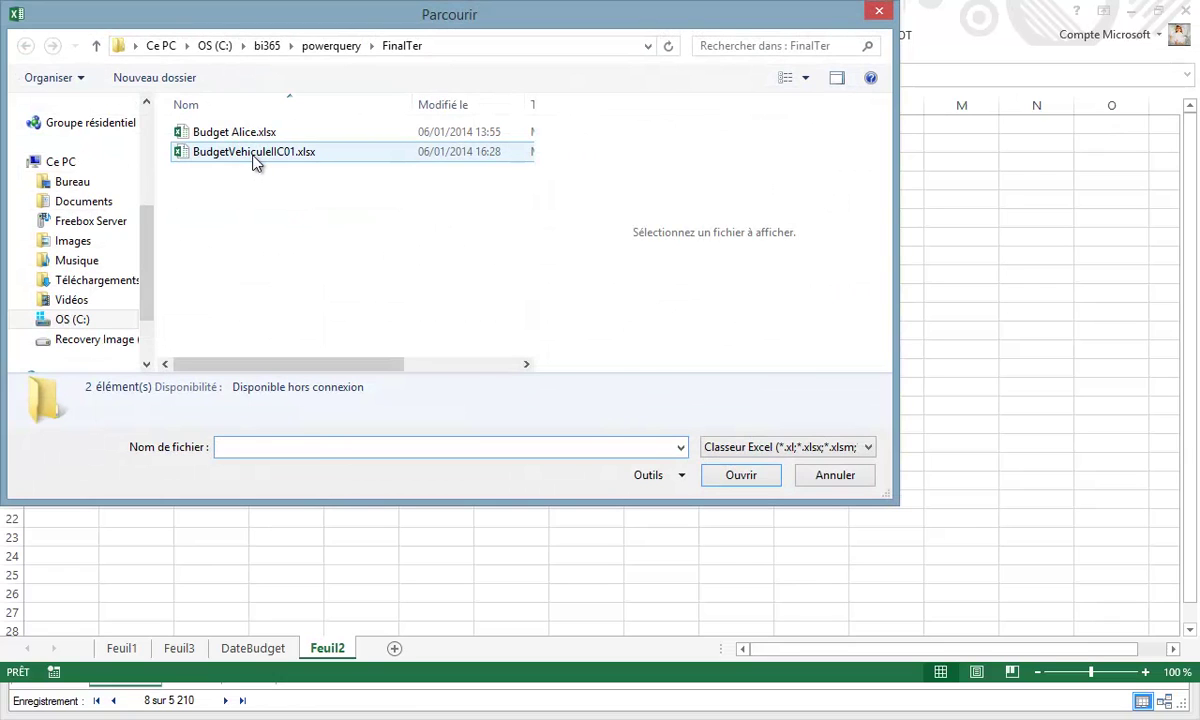
left_click(254, 155)
left_click(752, 474)
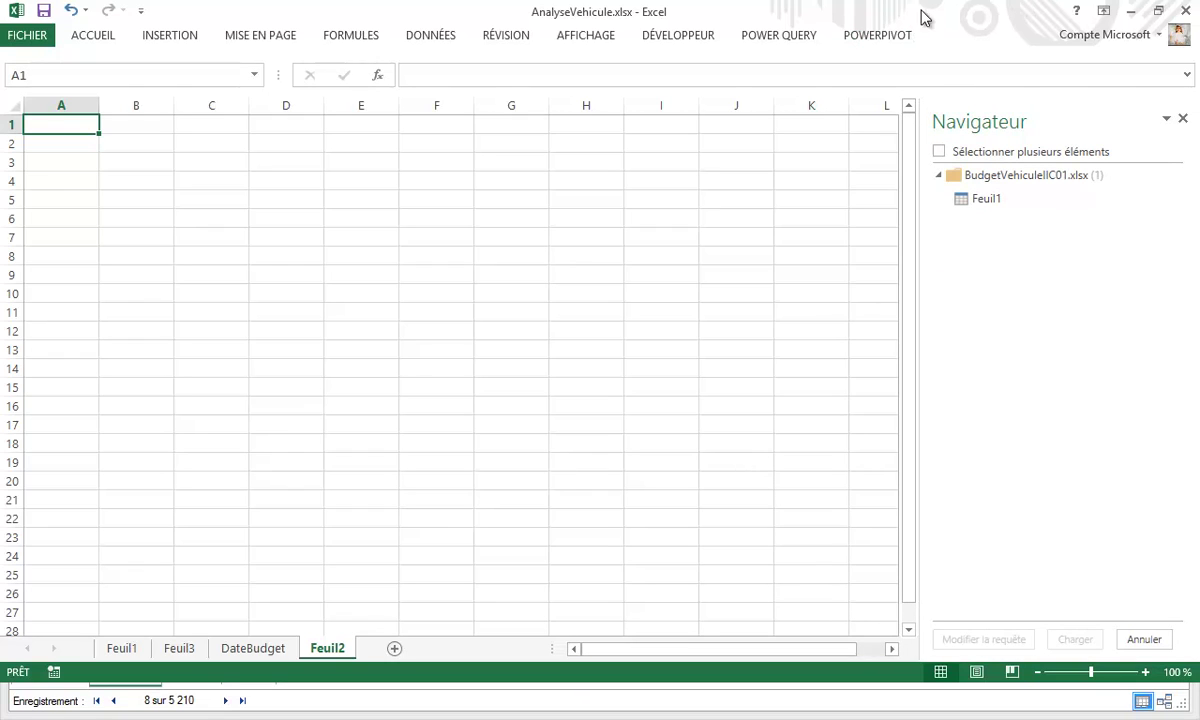
left_click(877, 40)
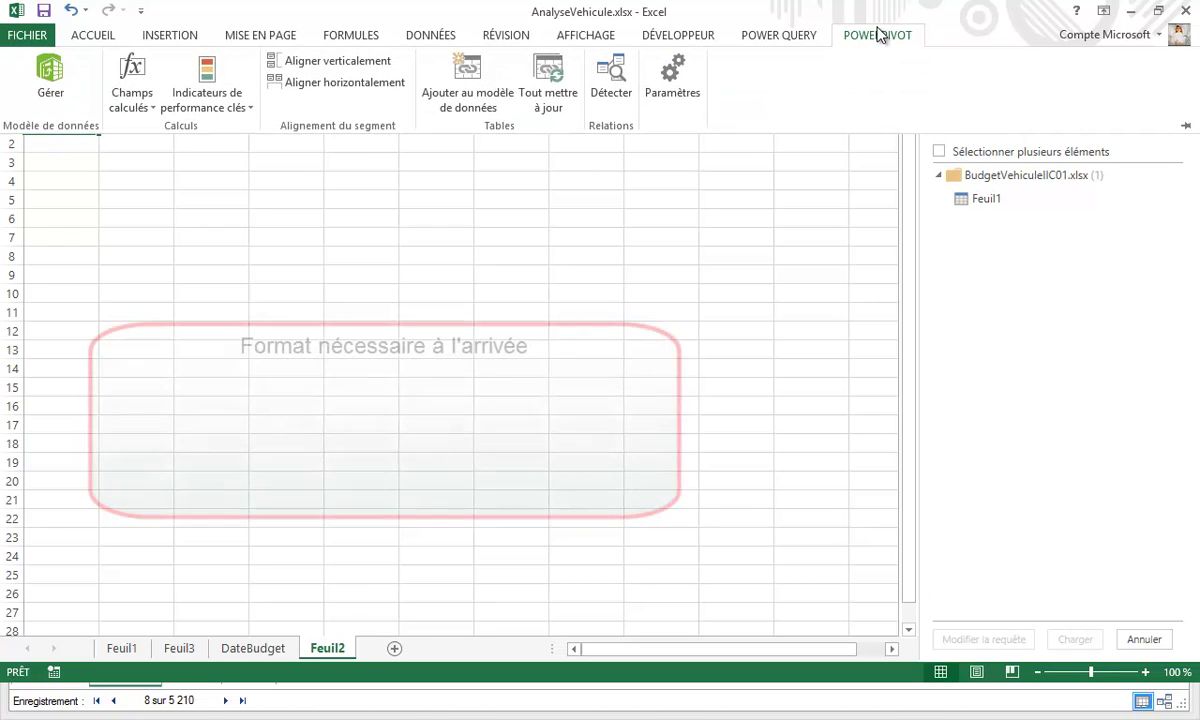
left_click(57, 88)
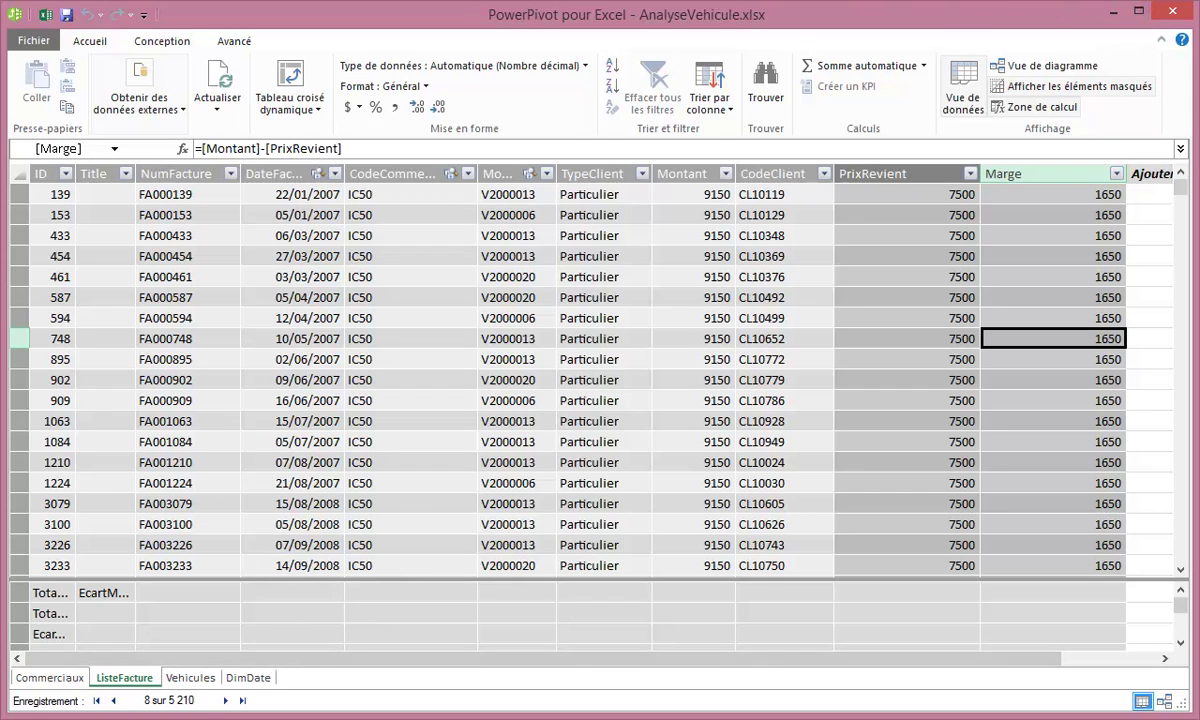
Step: Open the budget file's Feuil1 sheet in the query editor with Modifier la requête
left_click(1116, 12)
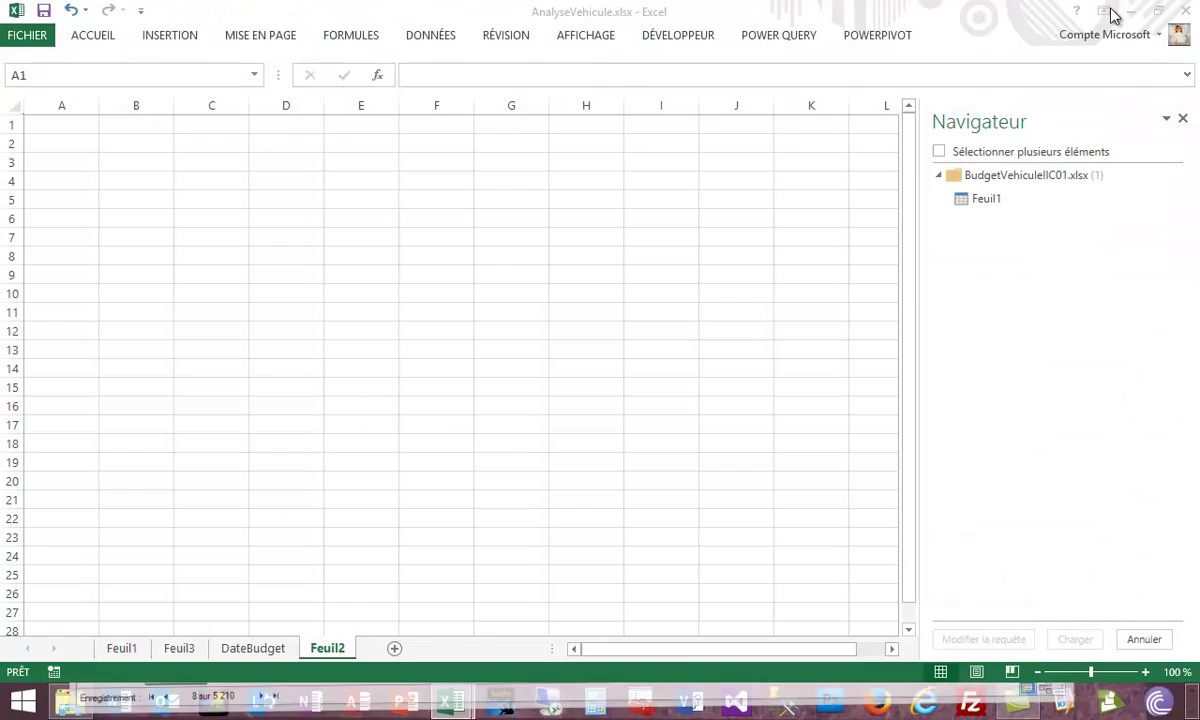
left_click(968, 203)
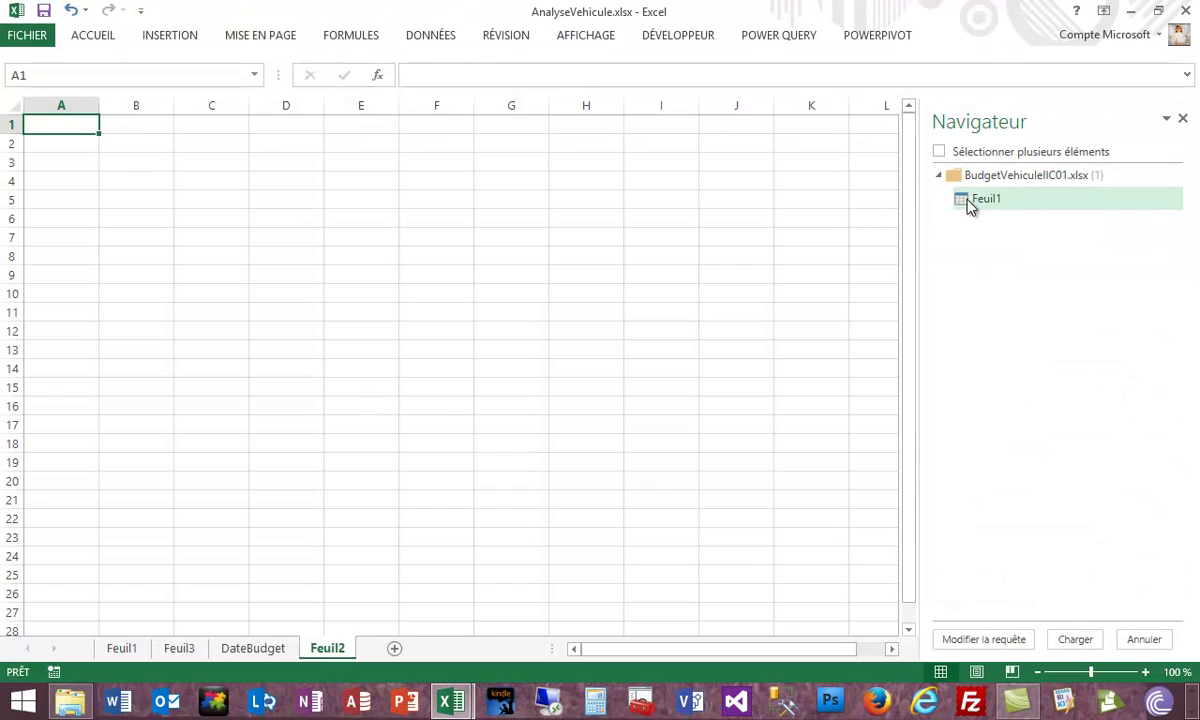
right_click(985, 204)
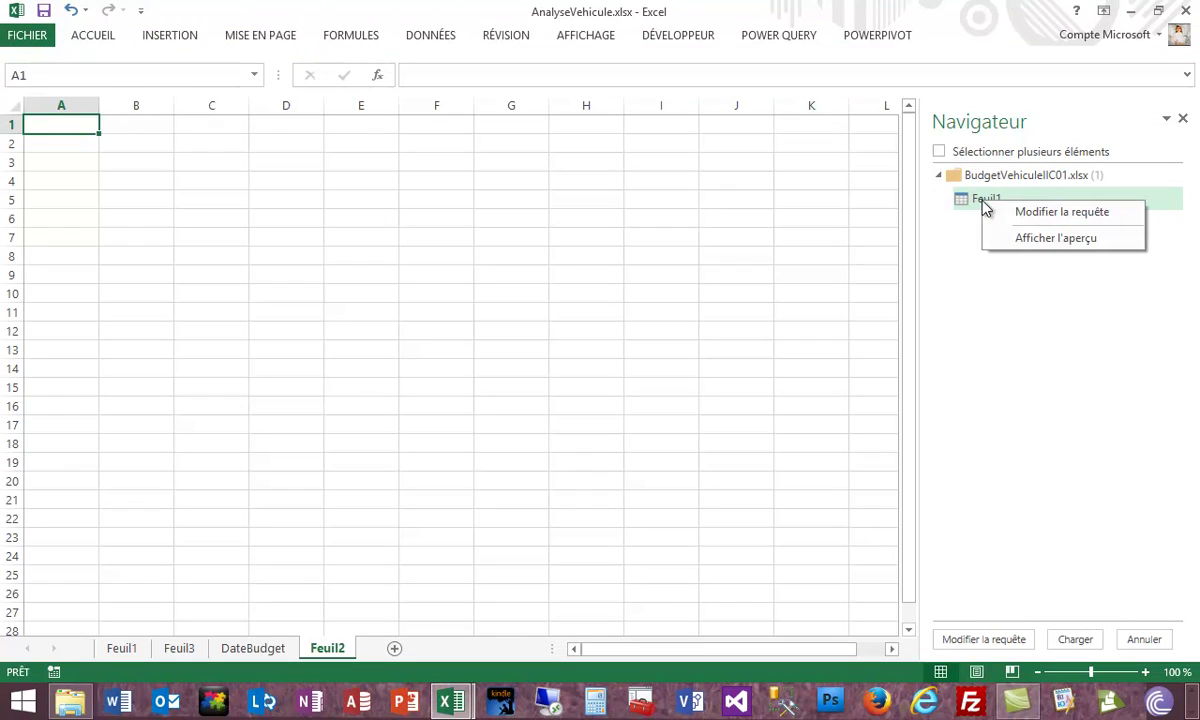
left_click(1058, 214)
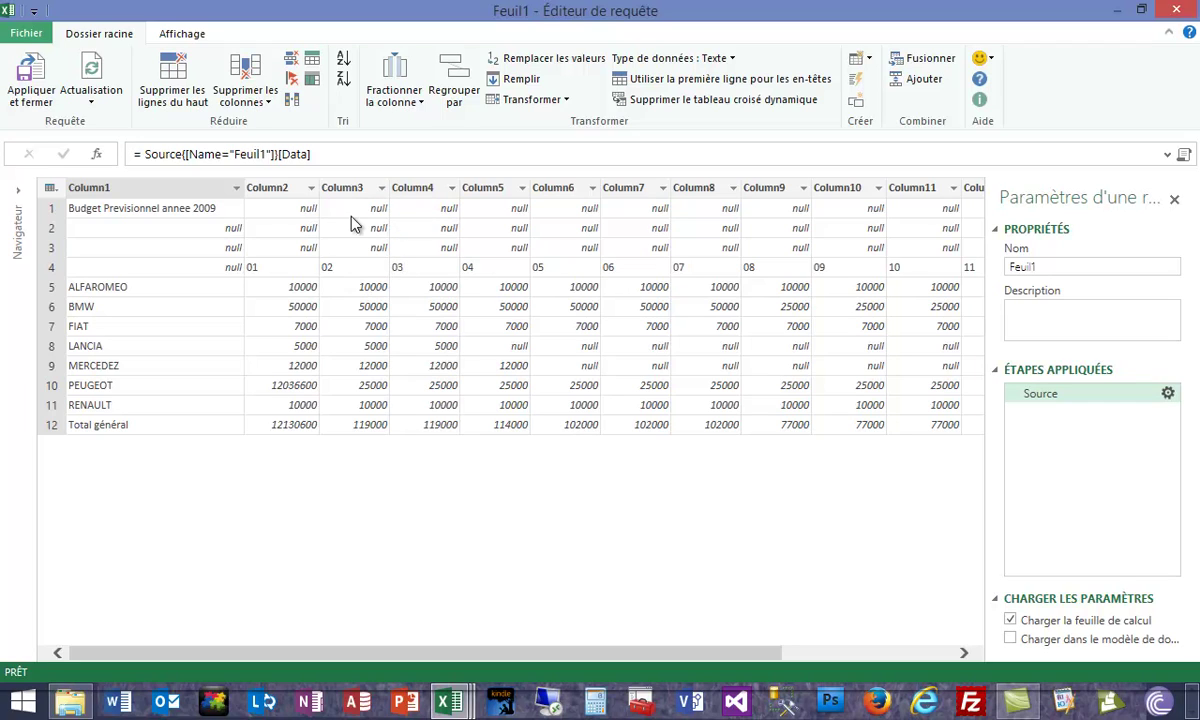
Step: Filter out rows where Column3 is null and promote the first row to headers
right_click(379, 212)
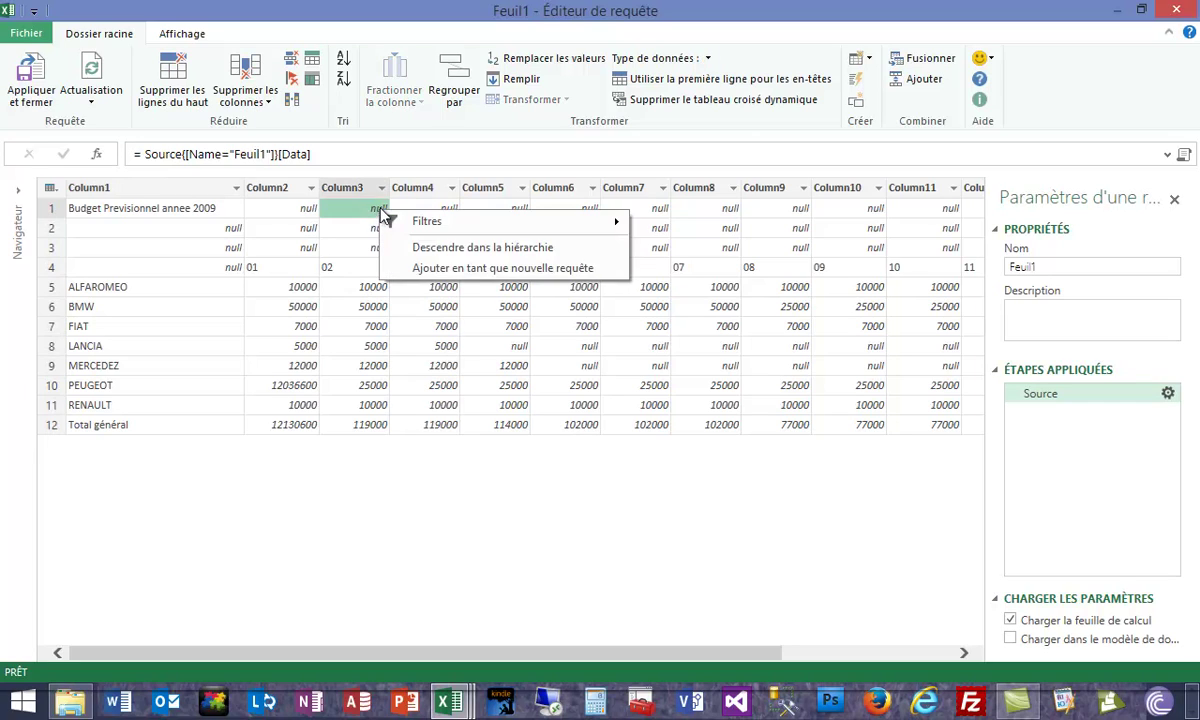
mouse_move(455, 221)
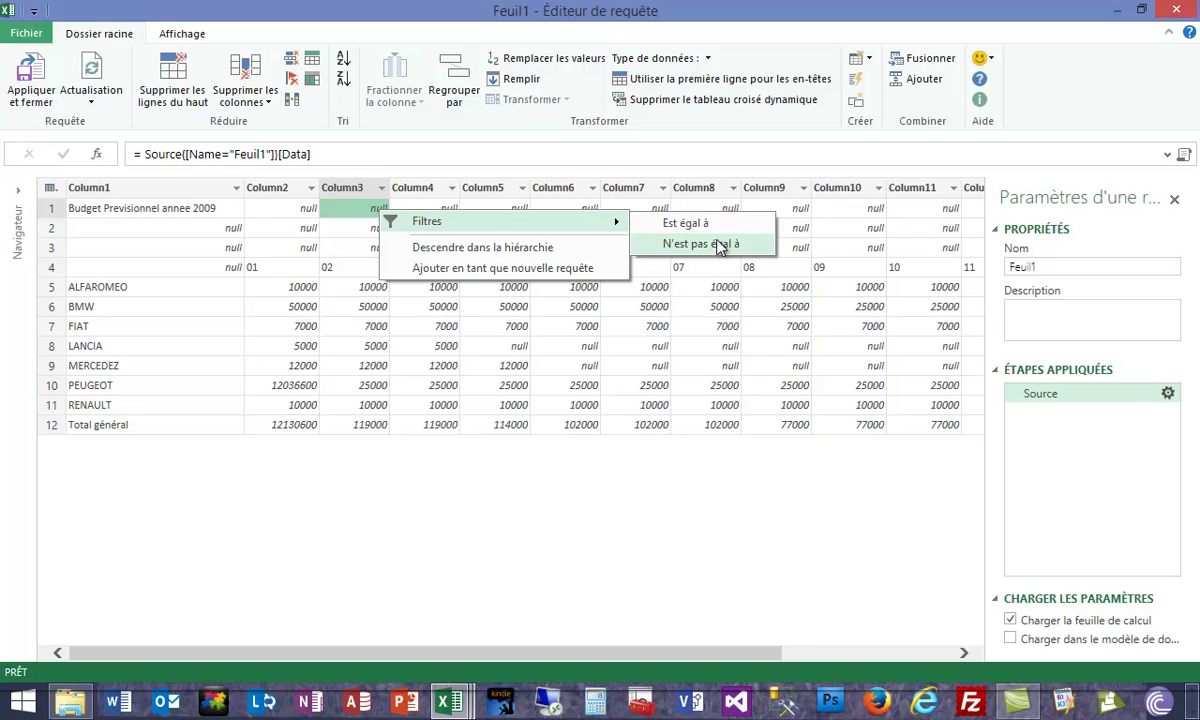
left_click(718, 246)
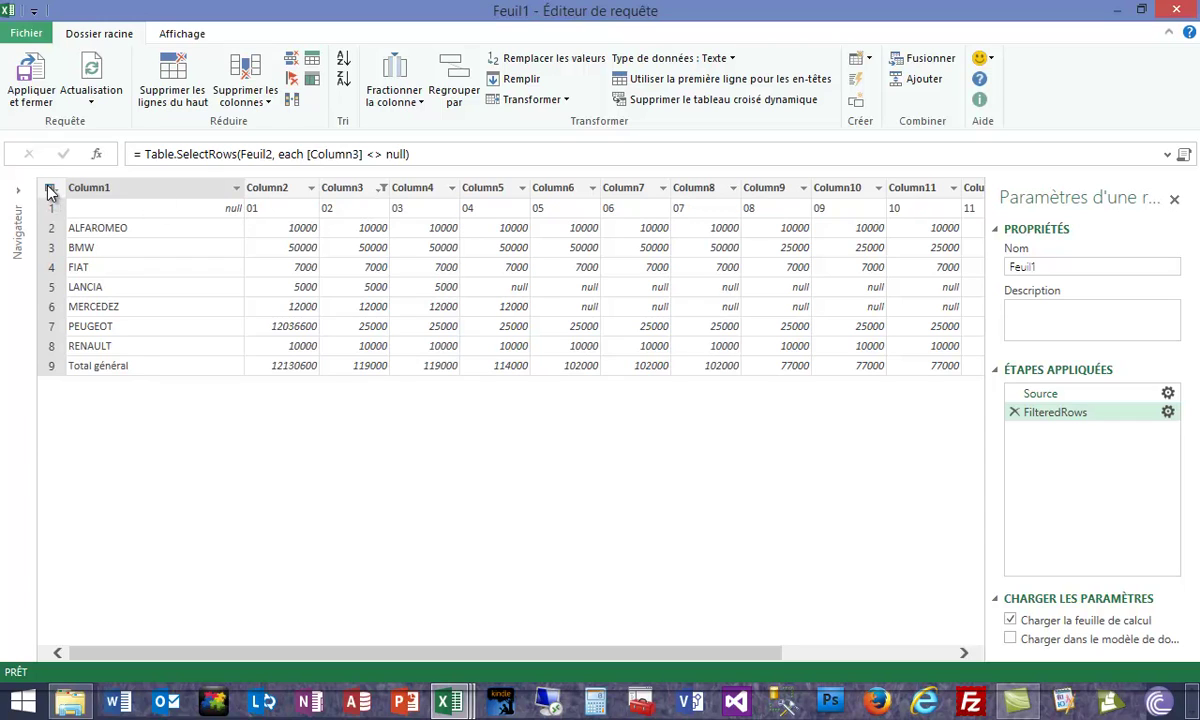
left_click(50, 189)
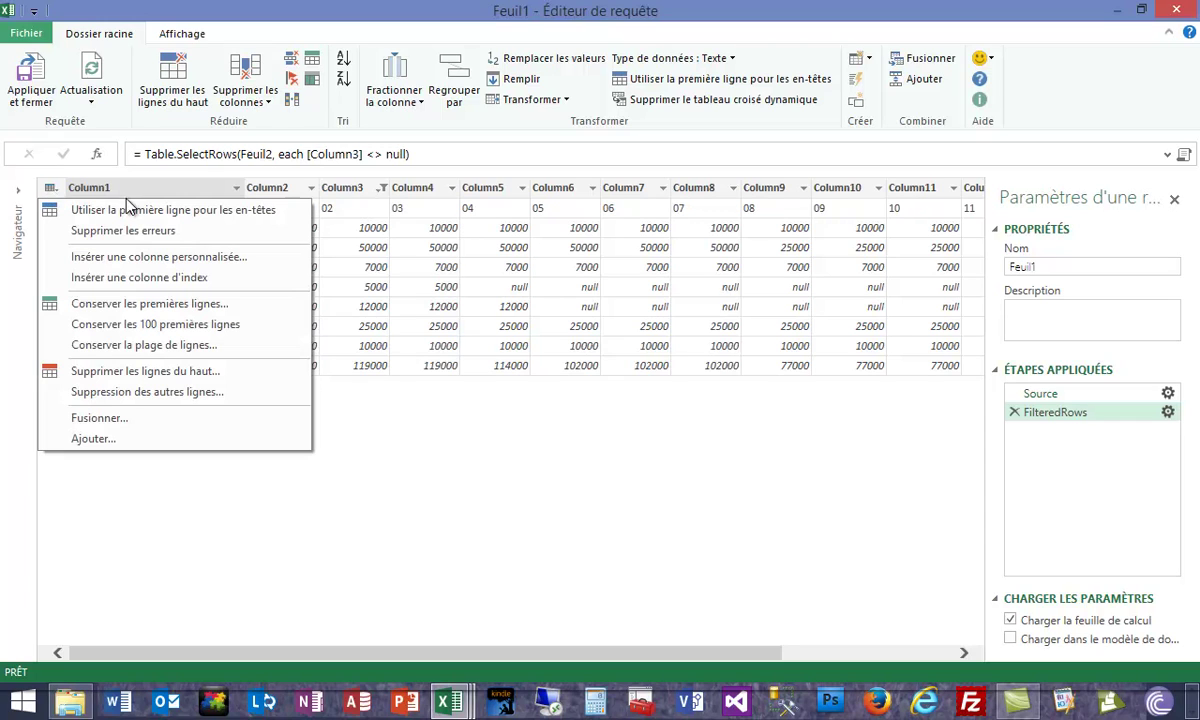
left_click(255, 219)
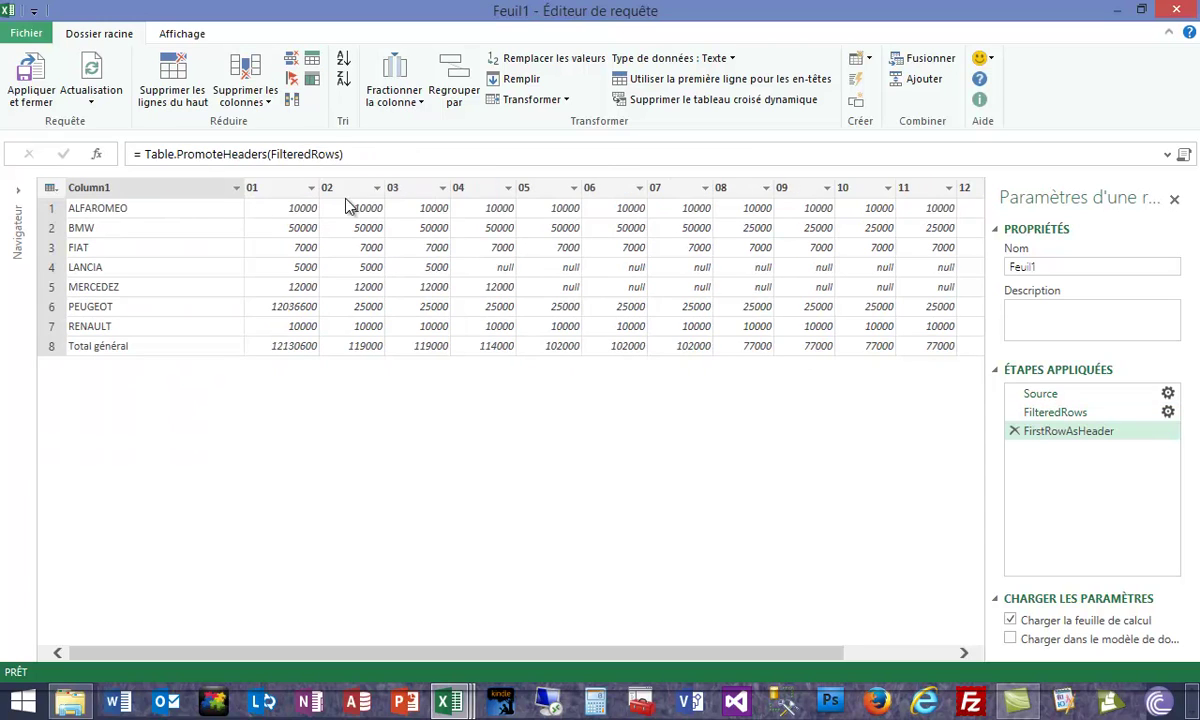
Step: Exclude the Total général row, leaving seven vehicle rows
right_click(124, 352)
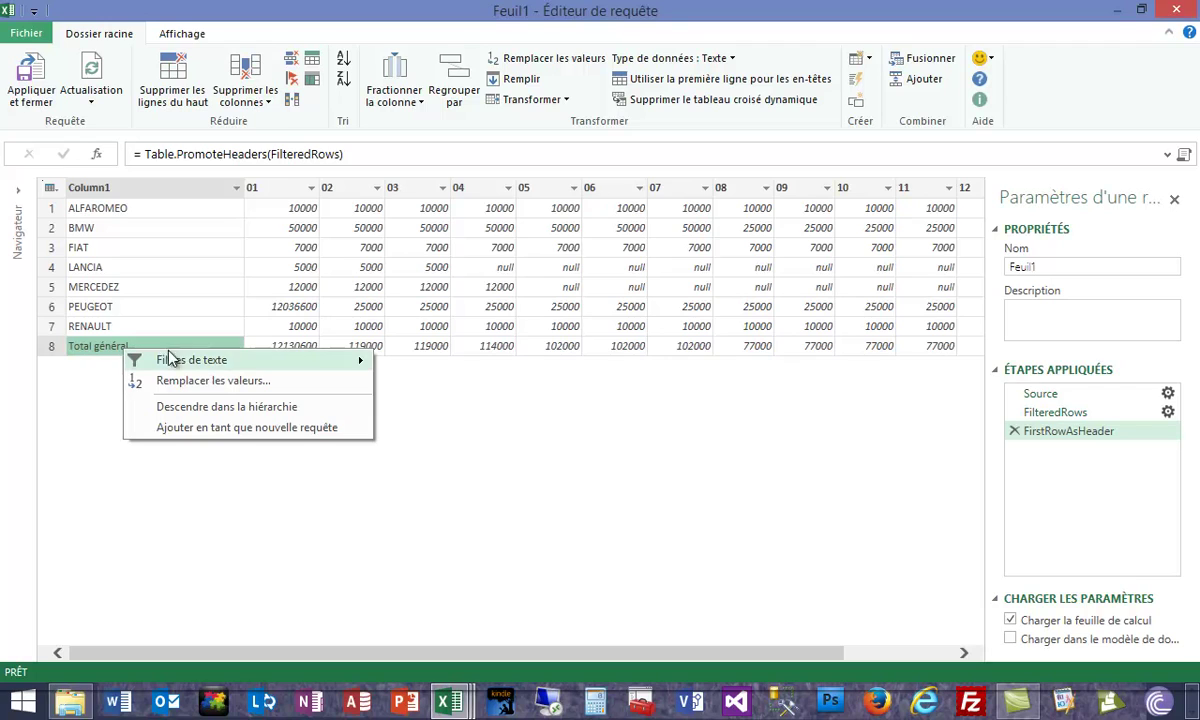
mouse_move(230, 355)
left_click(428, 381)
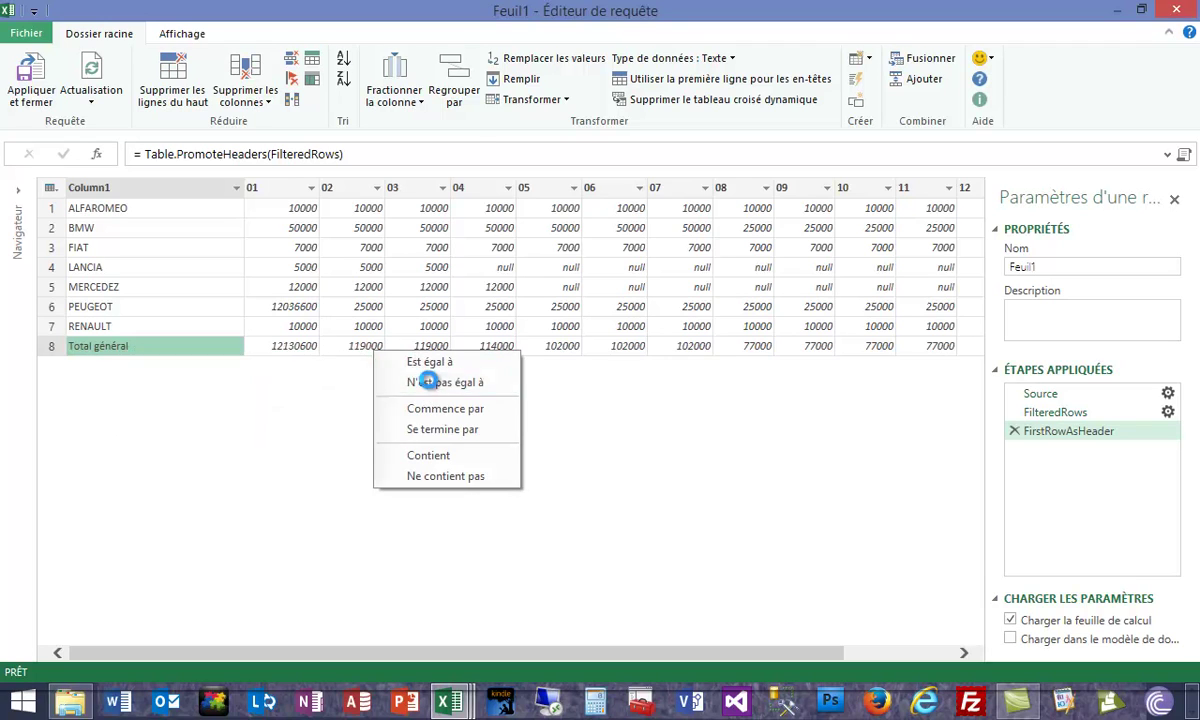
left_click_drag(490, 653, 598, 653)
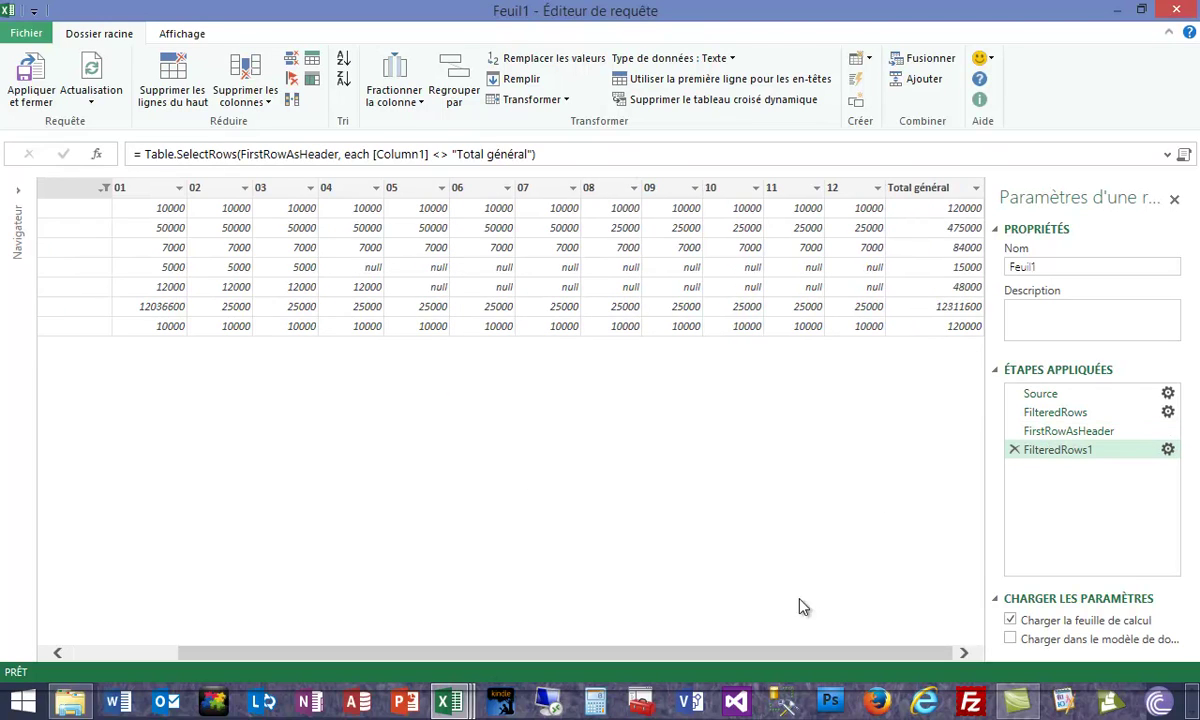
Step: Delete the Total général column and unpivot month columns 01–12 into Attribute/Value rows
right_click(912, 190)
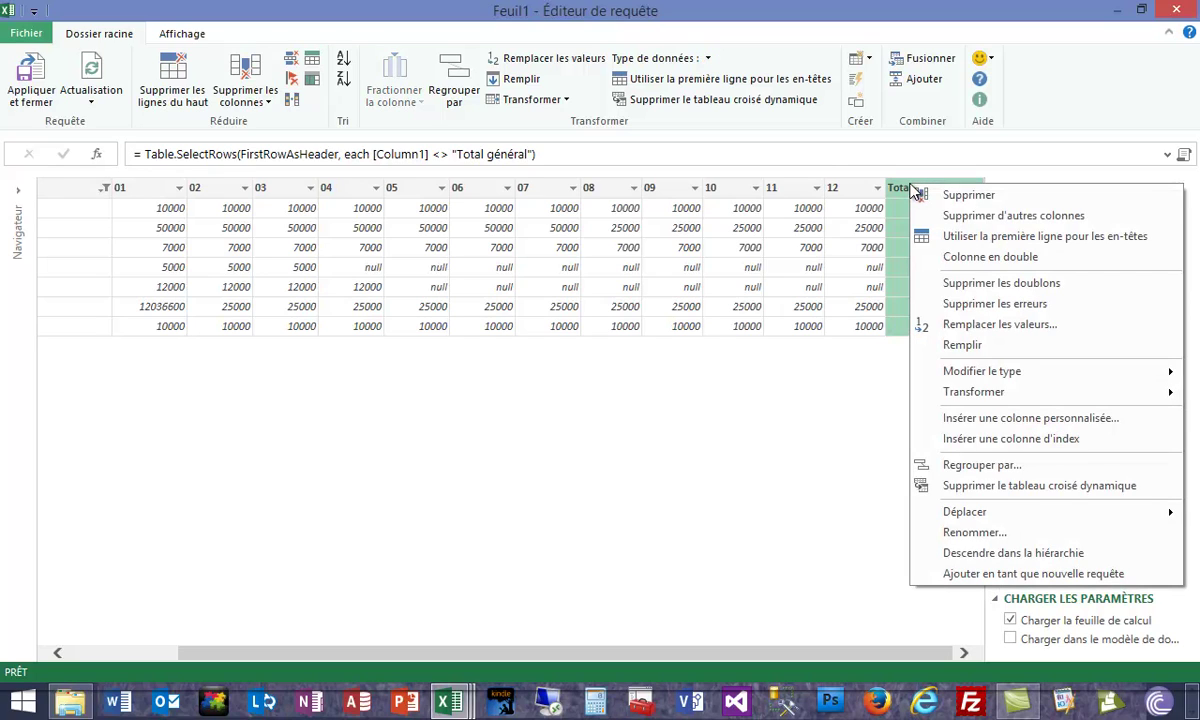
left_click(960, 200)
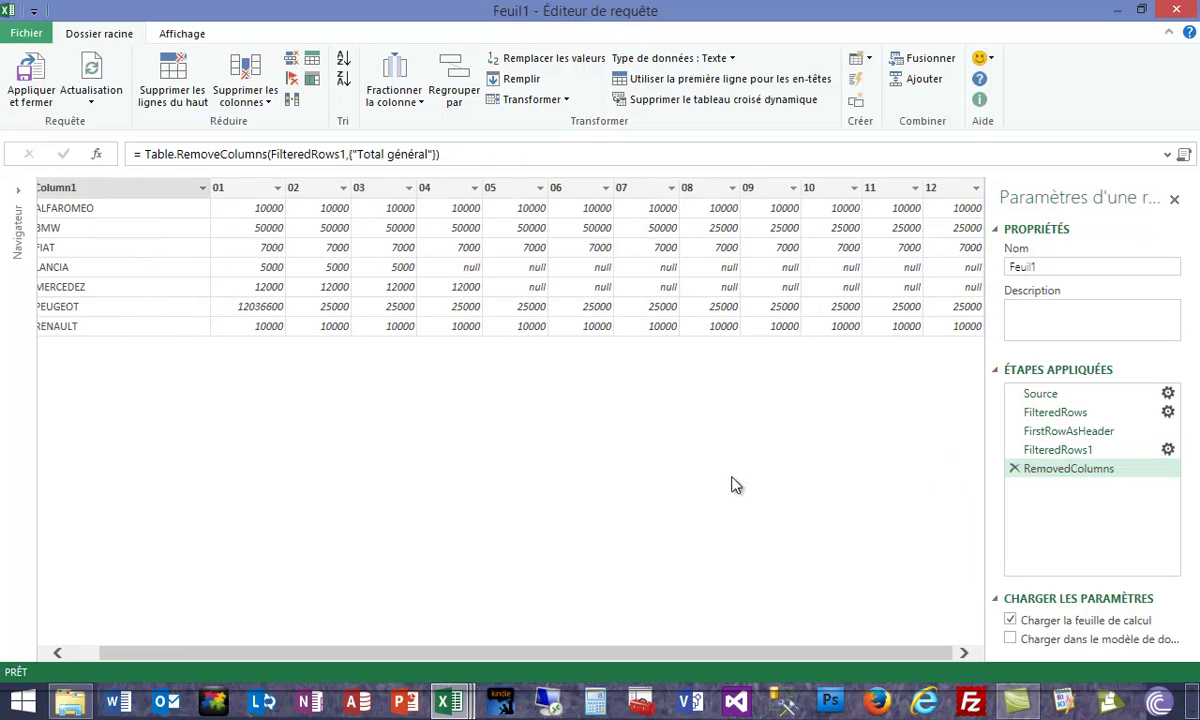
left_click_drag(520, 656, 311, 652)
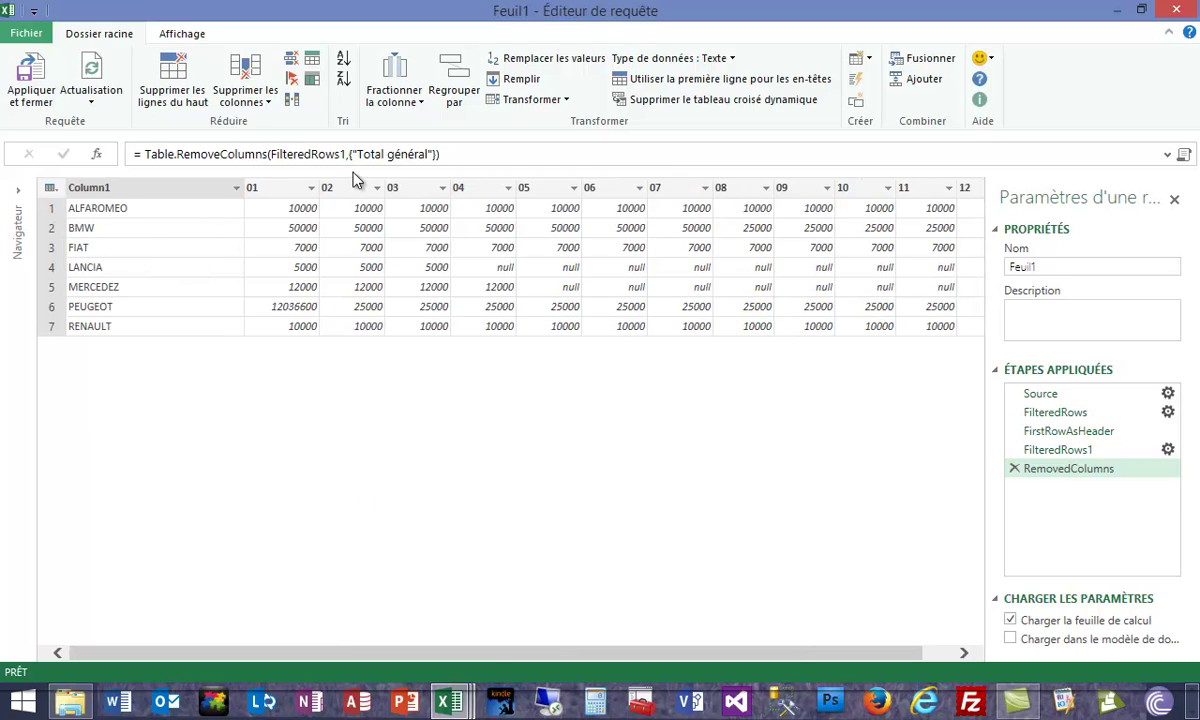
left_click(281, 188)
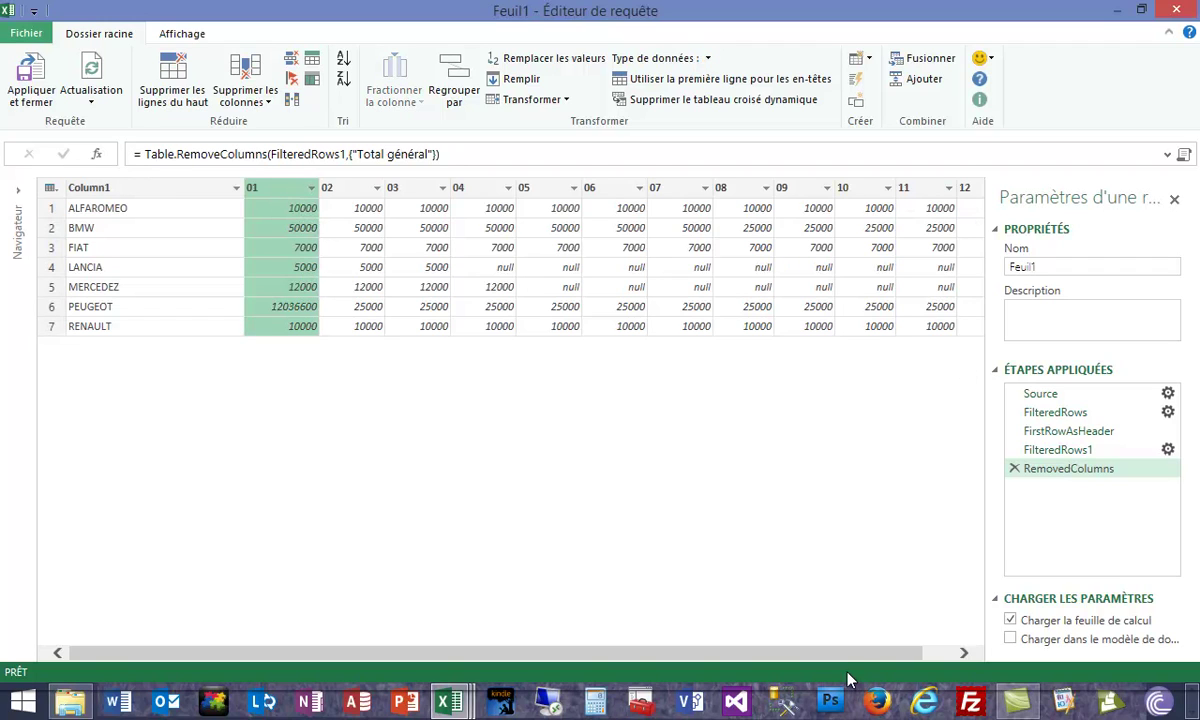
left_click_drag(855, 657, 887, 657)
left_click(952, 195, "shift")
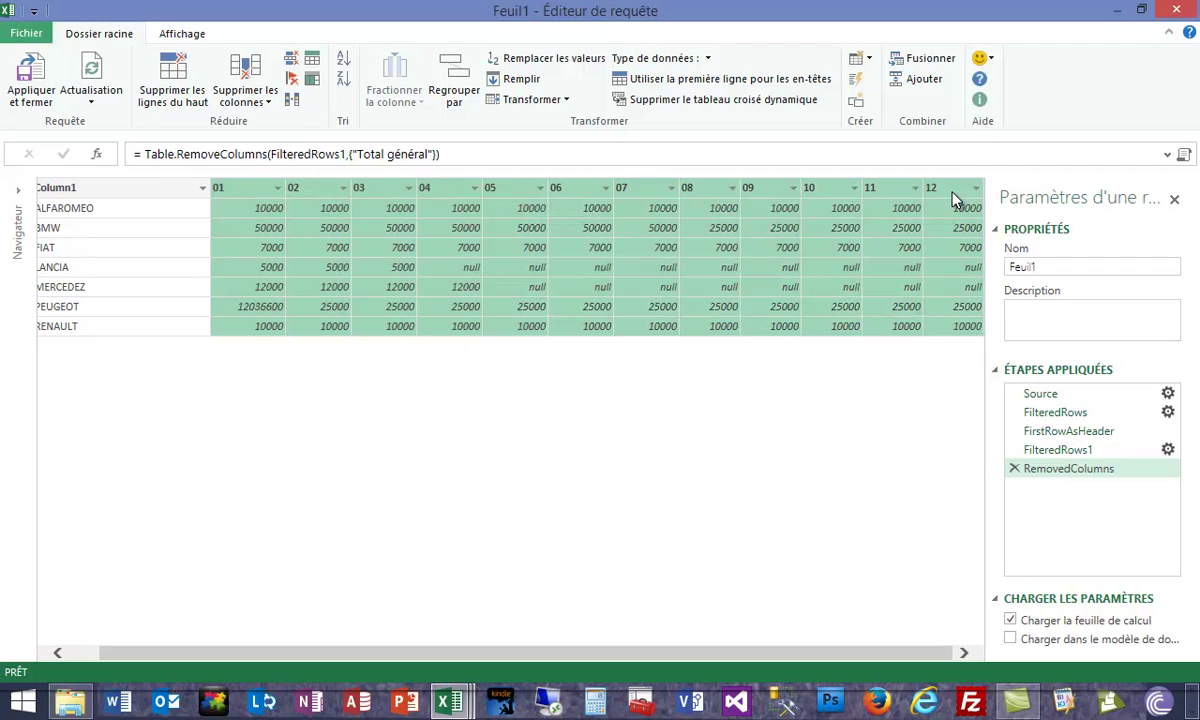
left_click(703, 104)
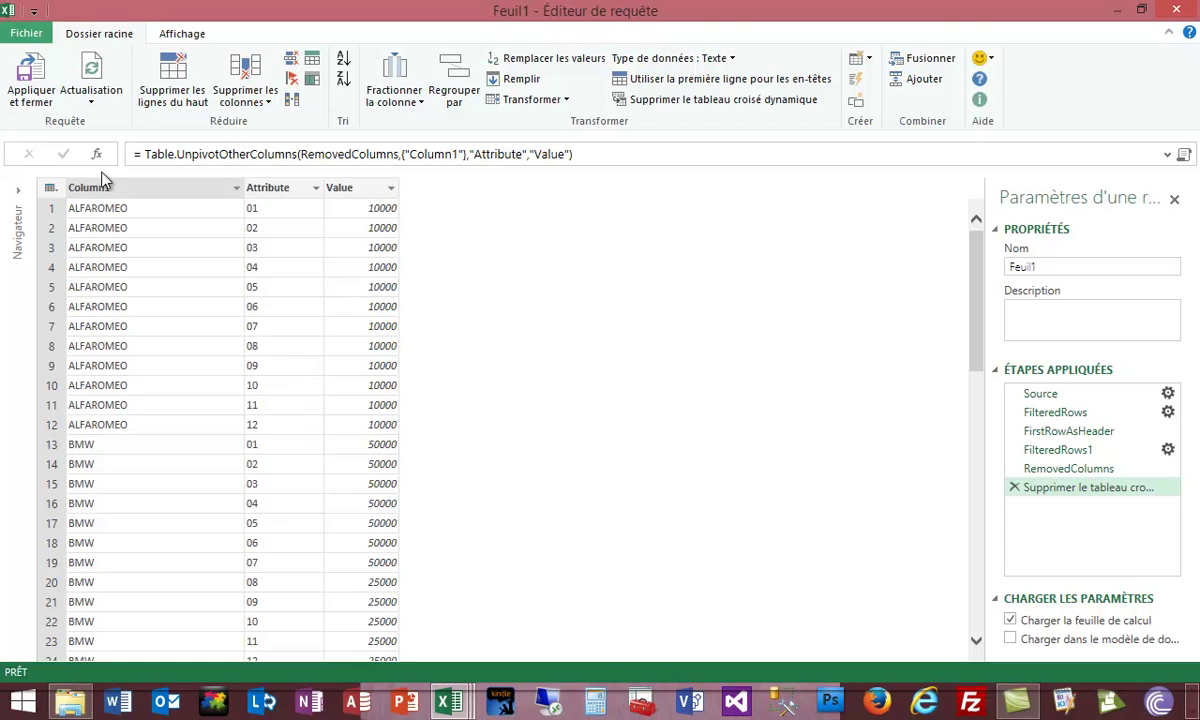
Step: Rename Column1 to Marque
right_click(178, 188)
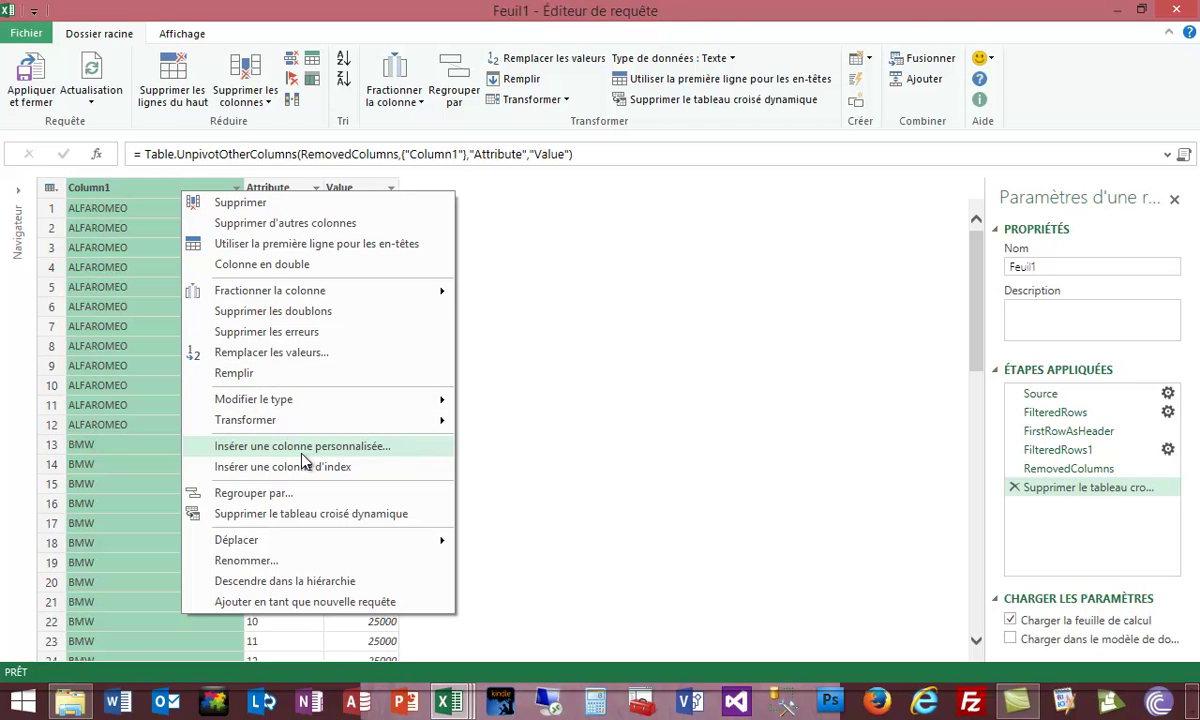
left_click(296, 562)
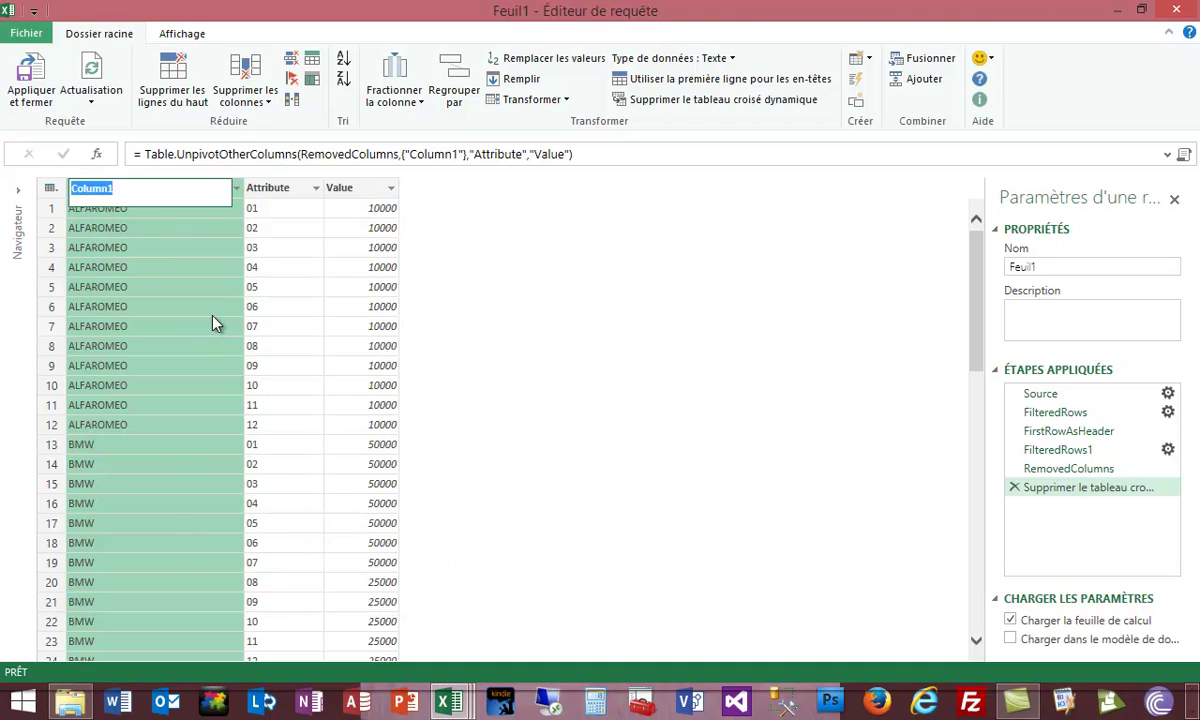
type("Marque")
key("Return")
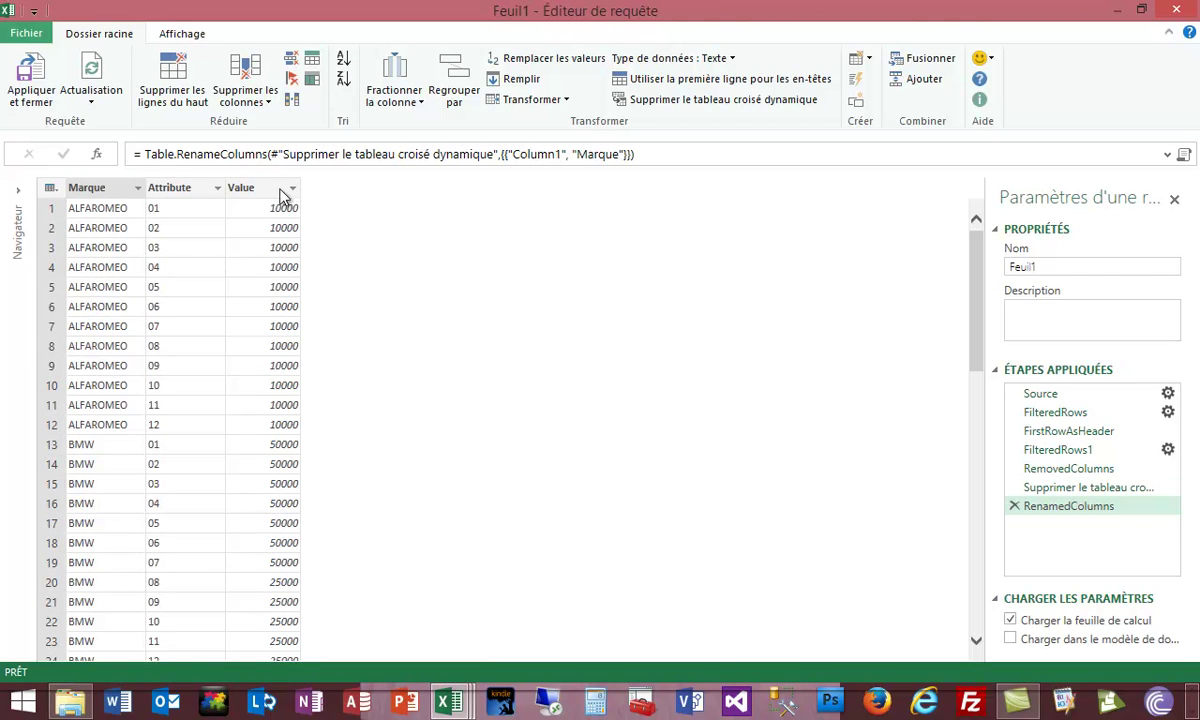
Step: Rename the Value column to BudgetMontant
right_click(262, 189)
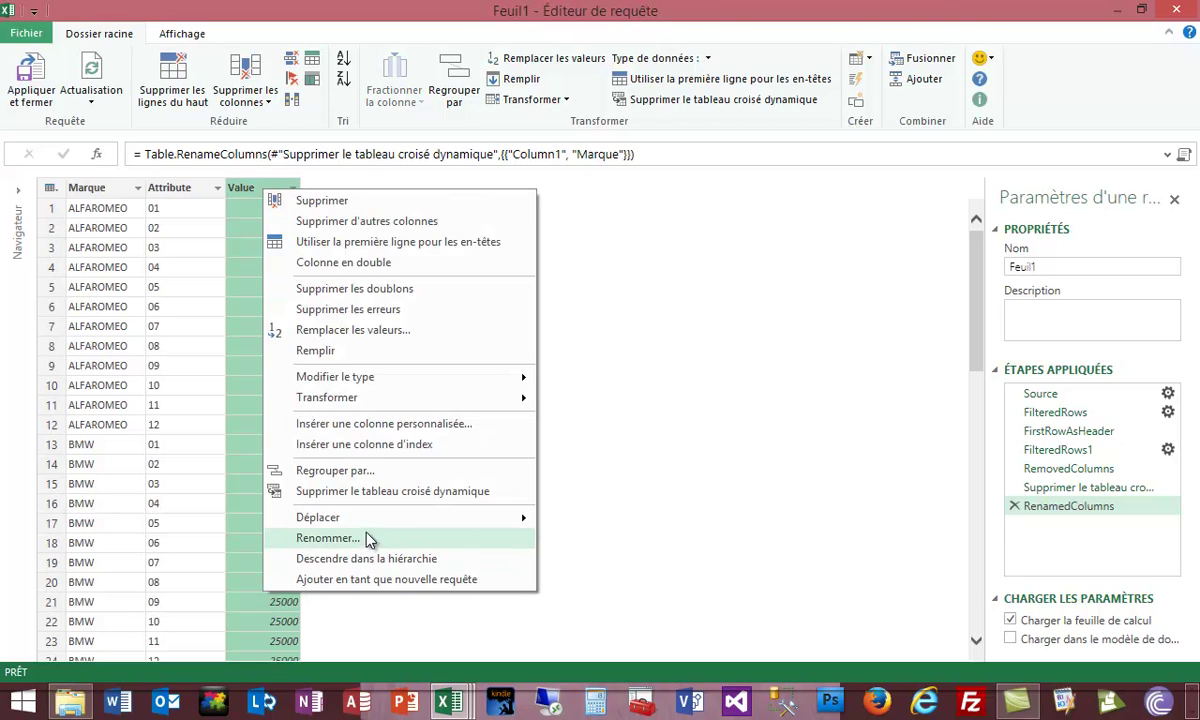
left_click(440, 538)
type("Budget")
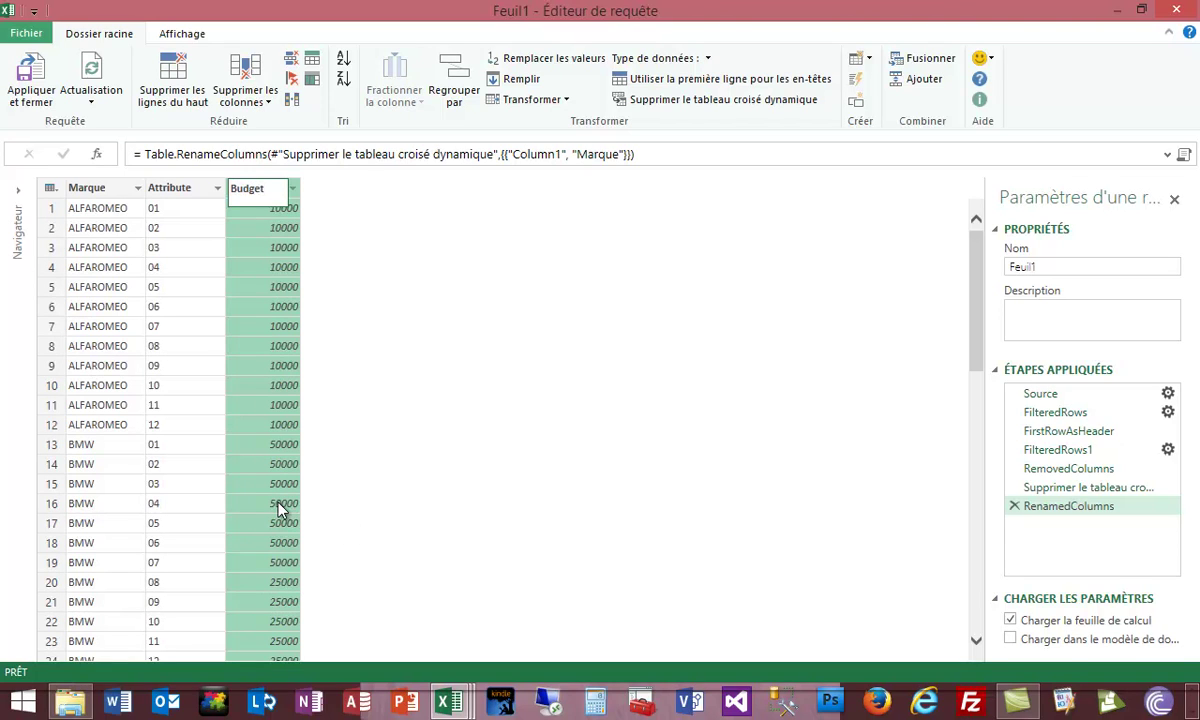
type("Montant")
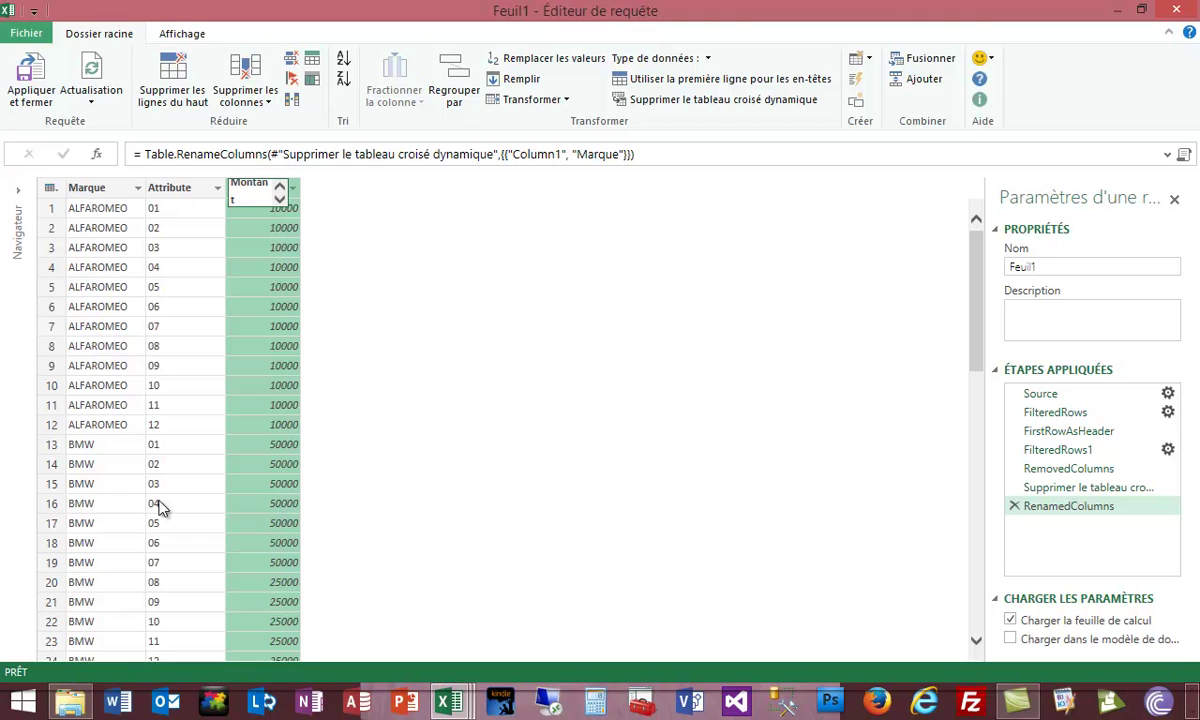
key("Return")
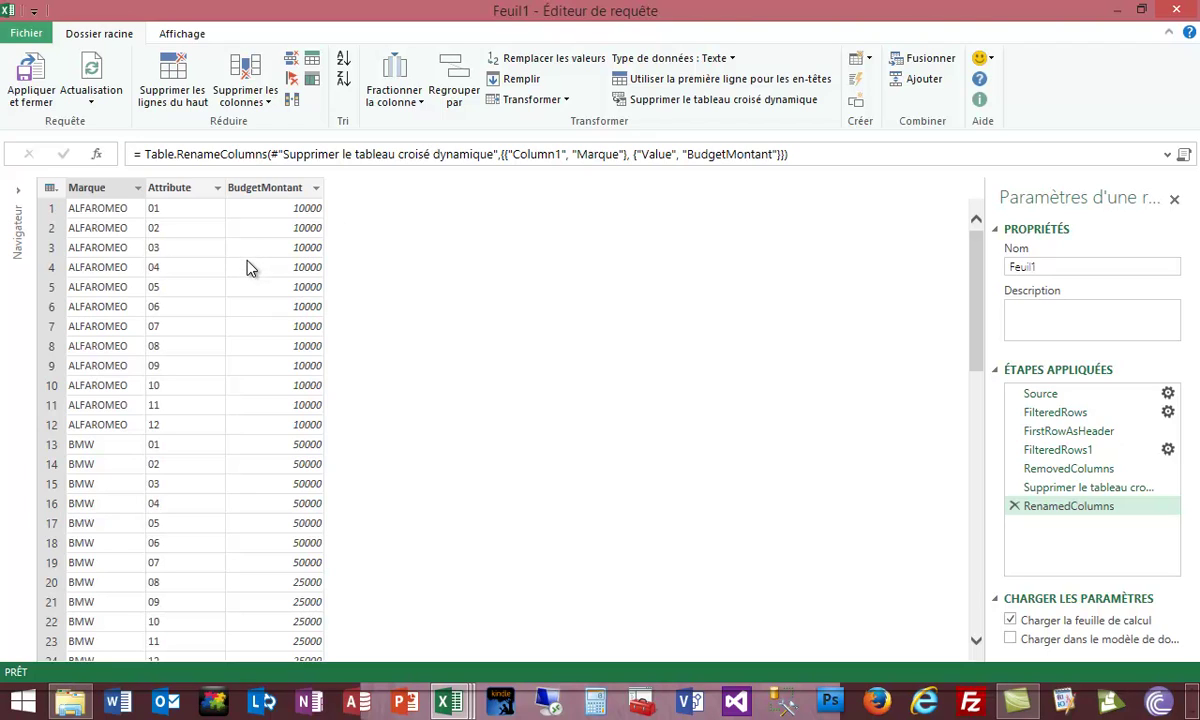
left_click(280, 208)
Step: Add a custom column with the formula "2009-"&[Attribute]
right_click(281, 208)
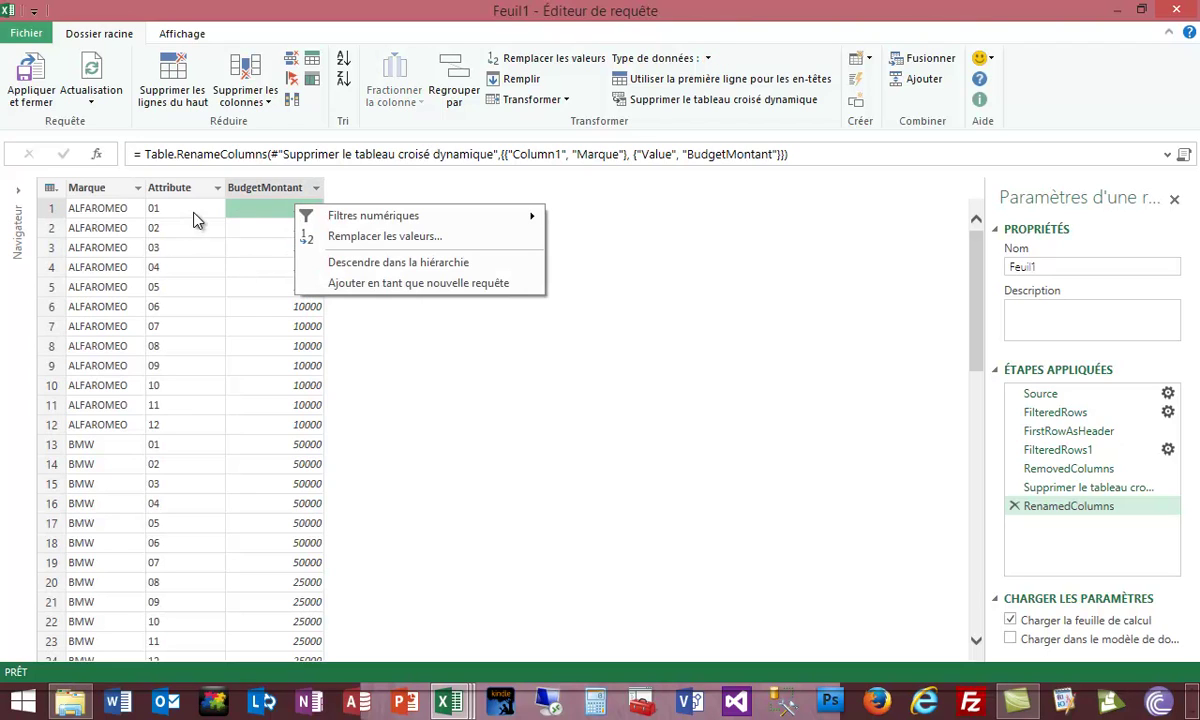
right_click(195, 212)
right_click(278, 189)
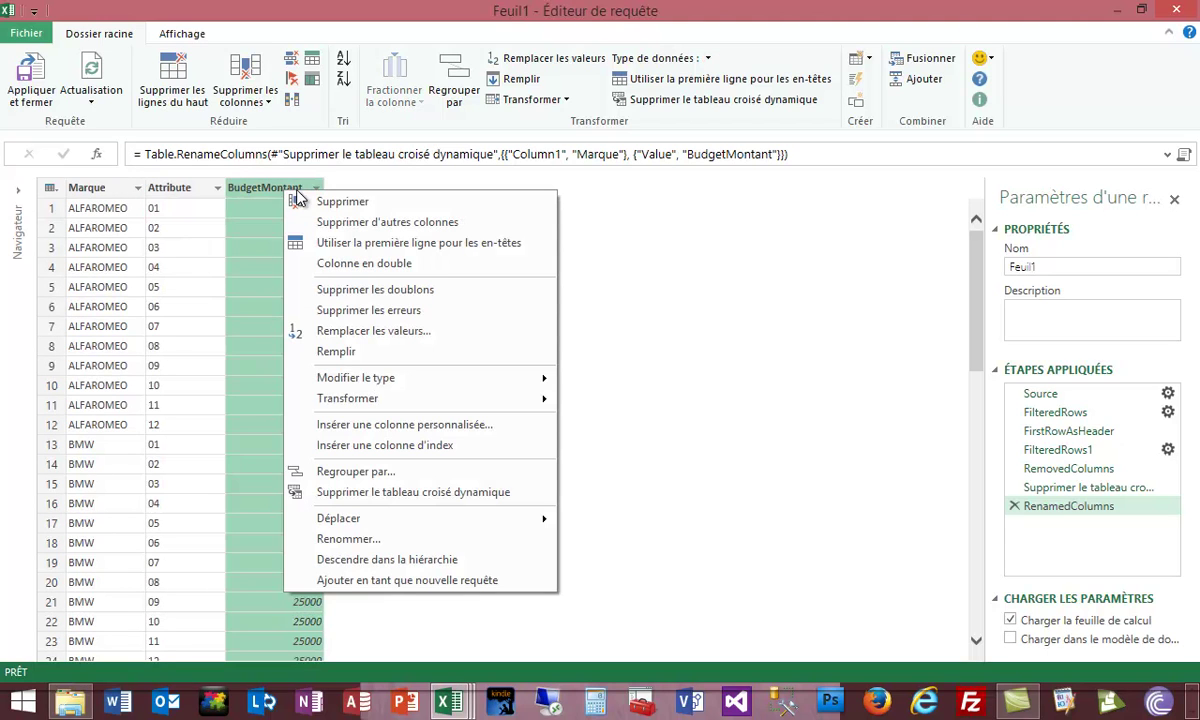
left_click(458, 428)
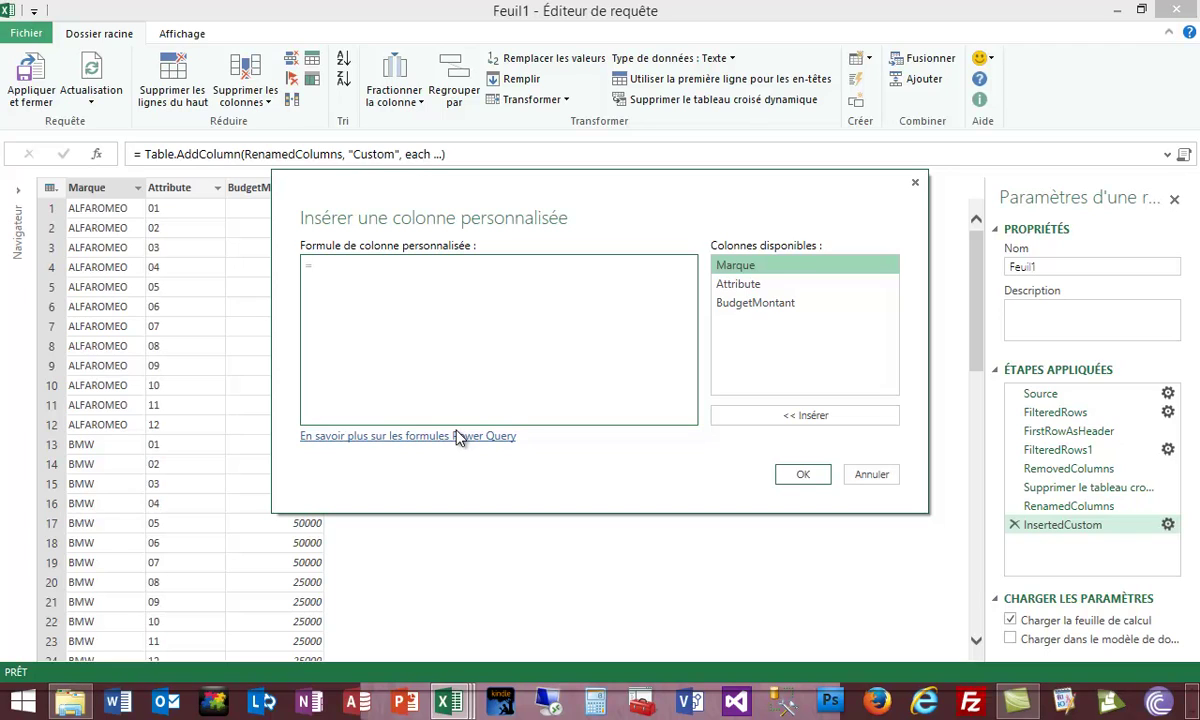
left_click_drag(538, 196, 598, 240)
type("\"")
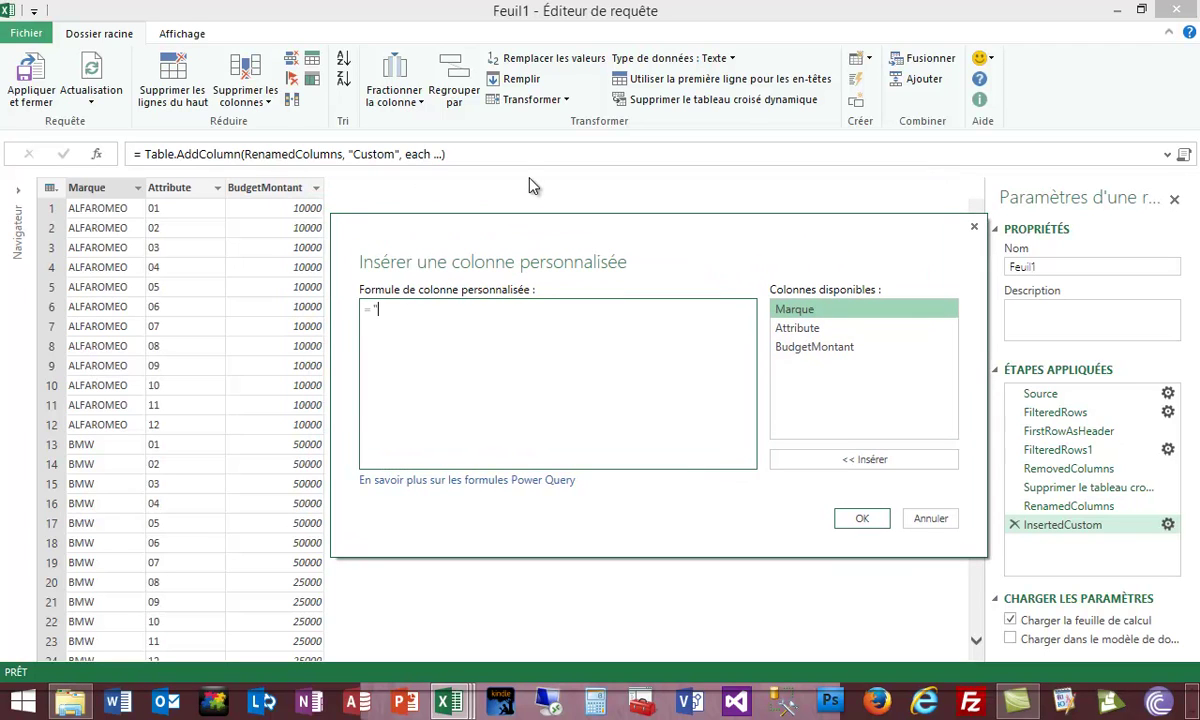
type("200")
type("9-")
type("\"&")
double_click(801, 329)
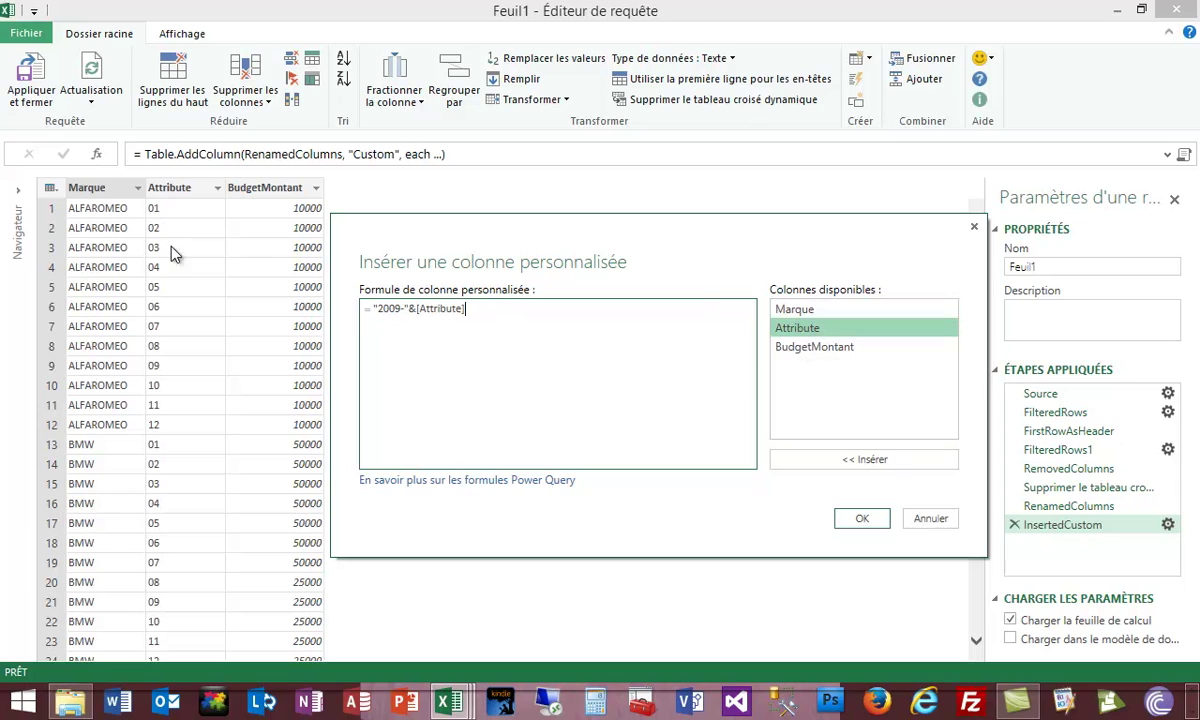
left_click(868, 521)
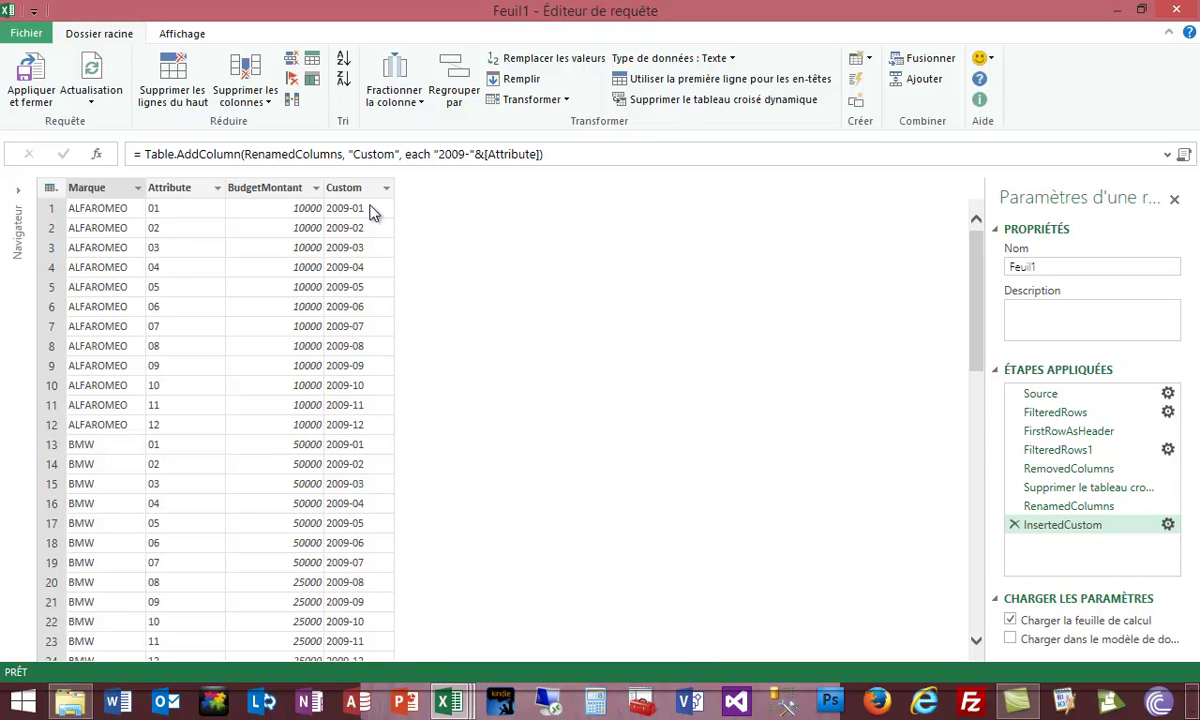
Step: Rename the new Custom column to BudgetDate
left_click(385, 192)
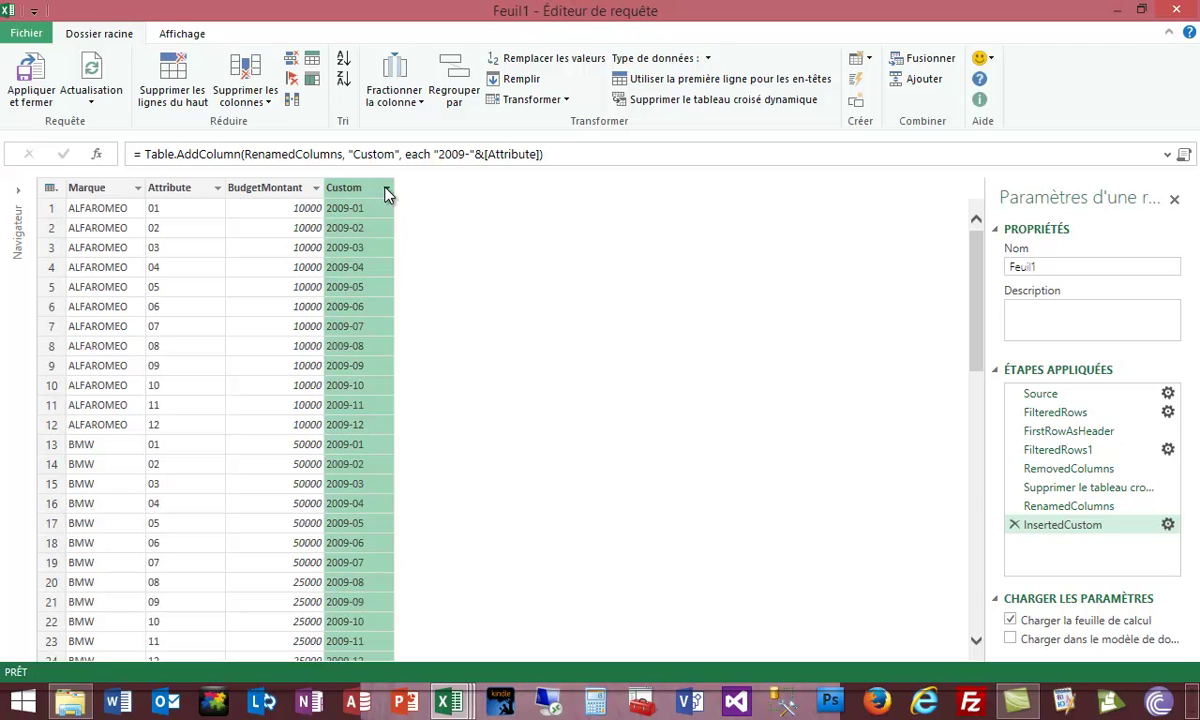
right_click(388, 194)
left_click(490, 560)
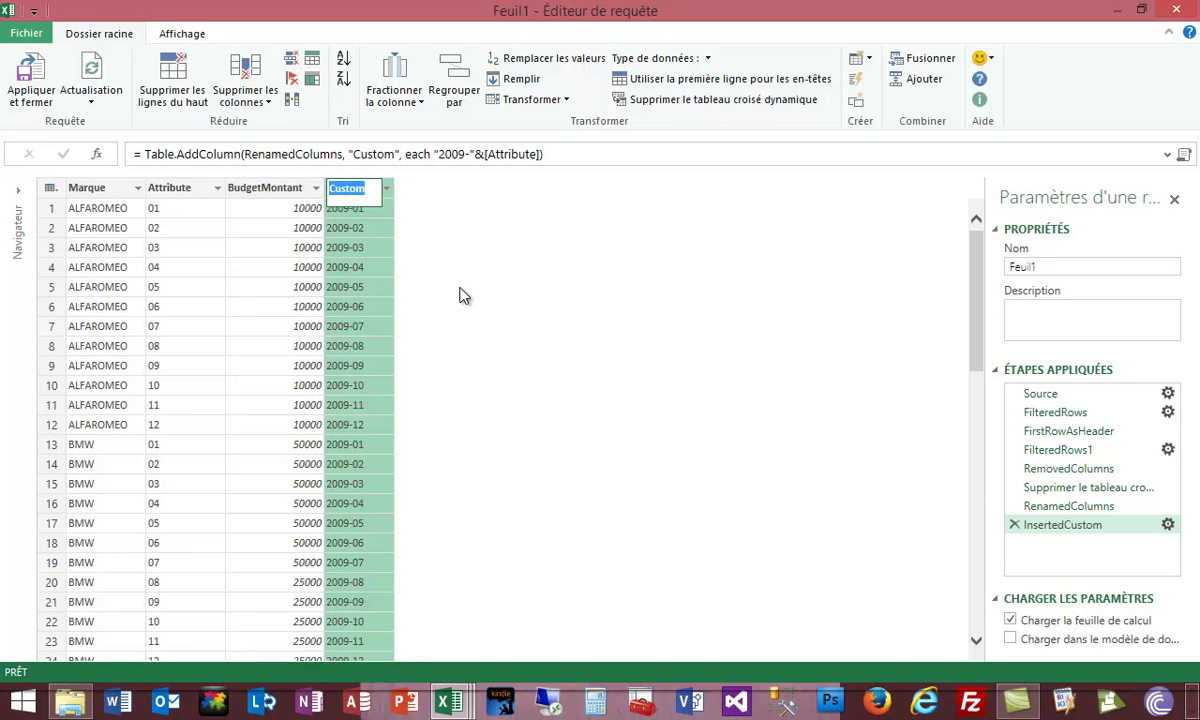
type("Budget D")
type("ate")
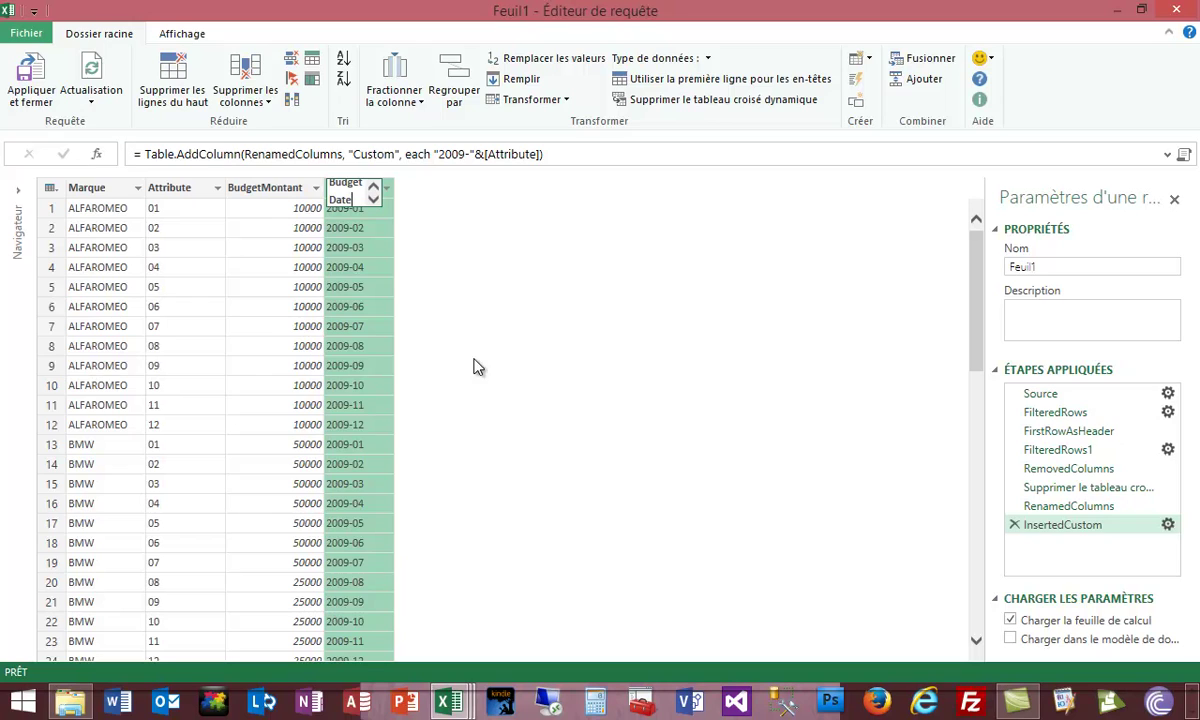
key("Return")
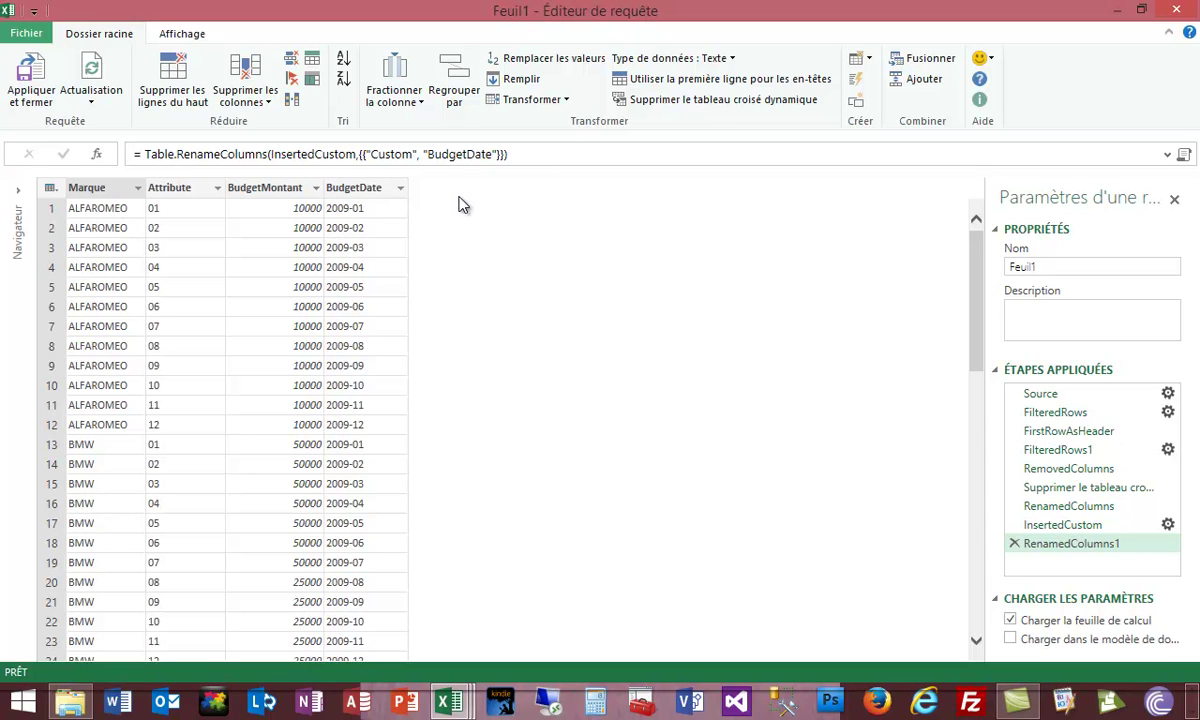
Step: Add a custom column with the constant "IC01" and rename it IdCommercial
right_click(382, 193)
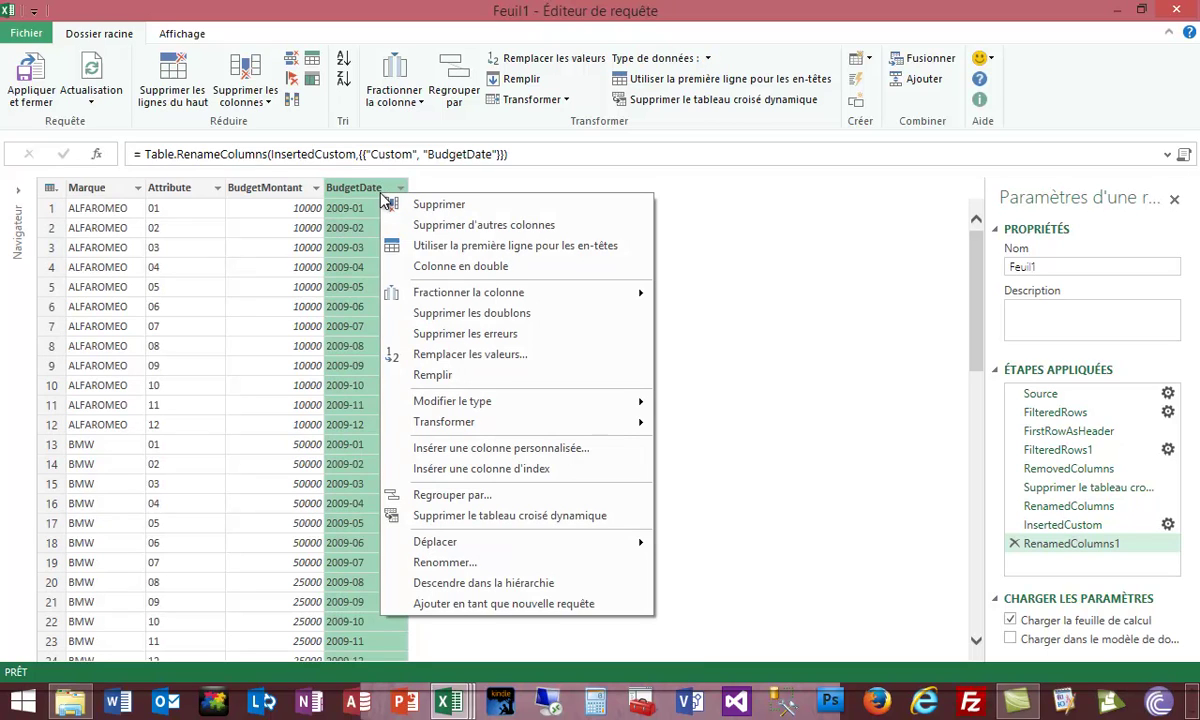
left_click(562, 450)
type("= \"IC01")
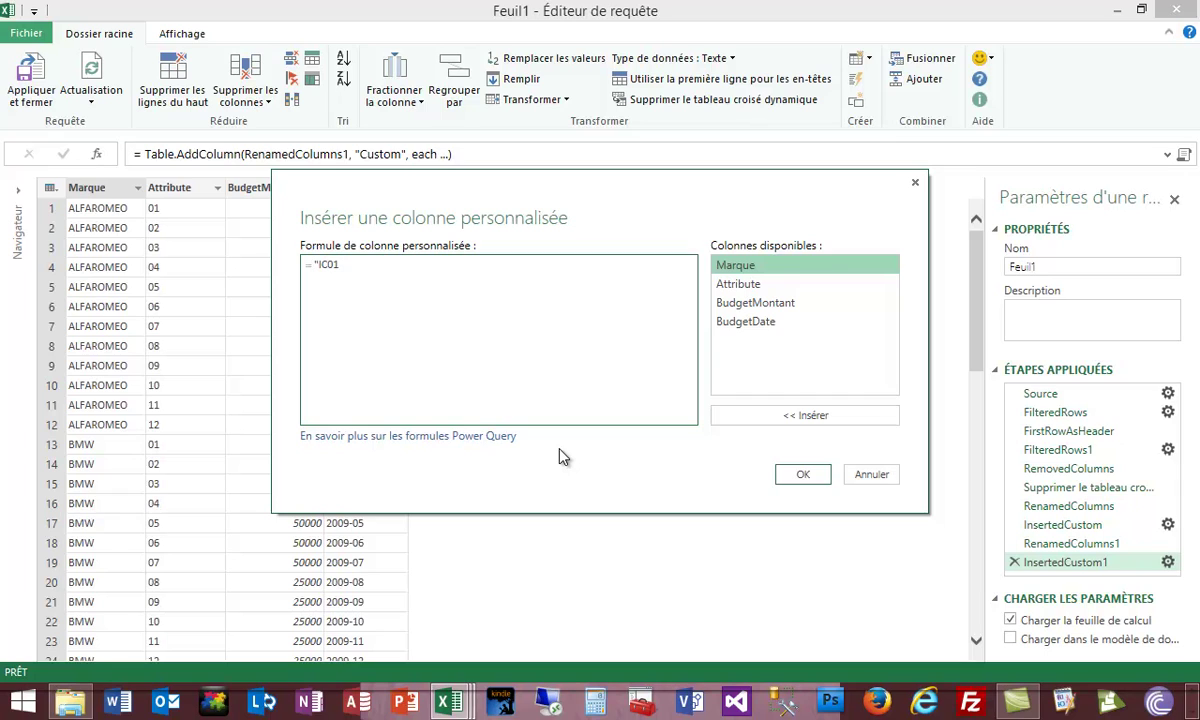
type("\"")
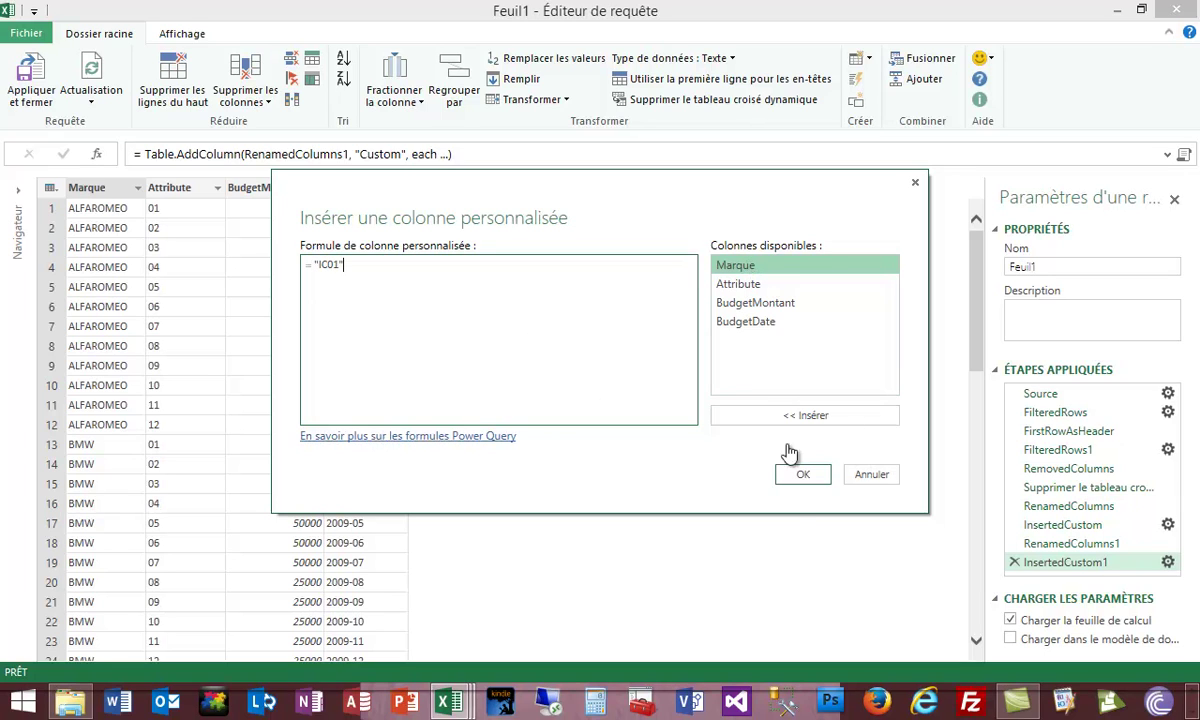
left_click(804, 476)
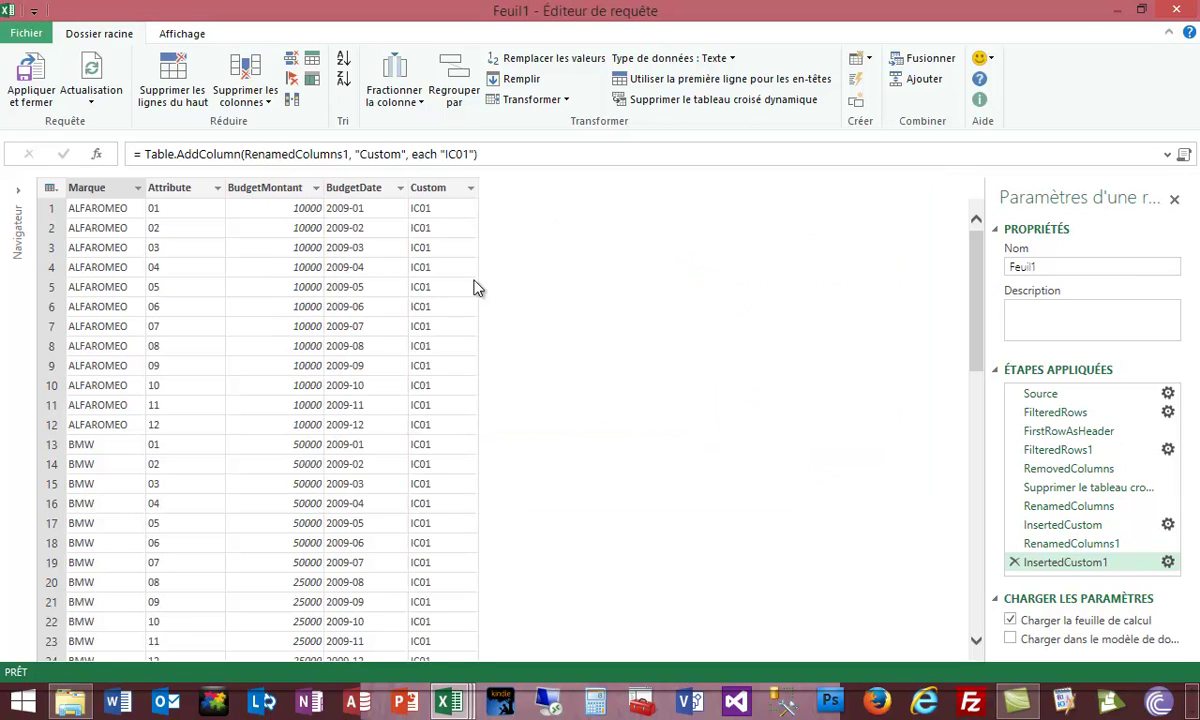
right_click(474, 193)
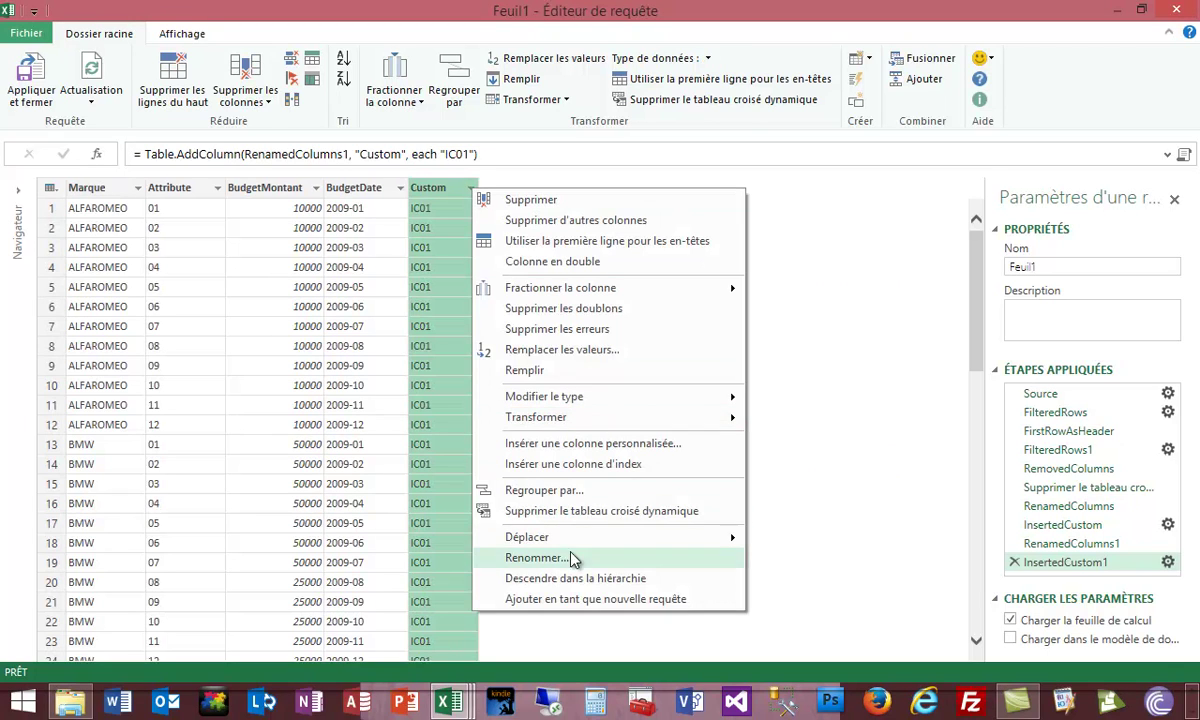
left_click(571, 557)
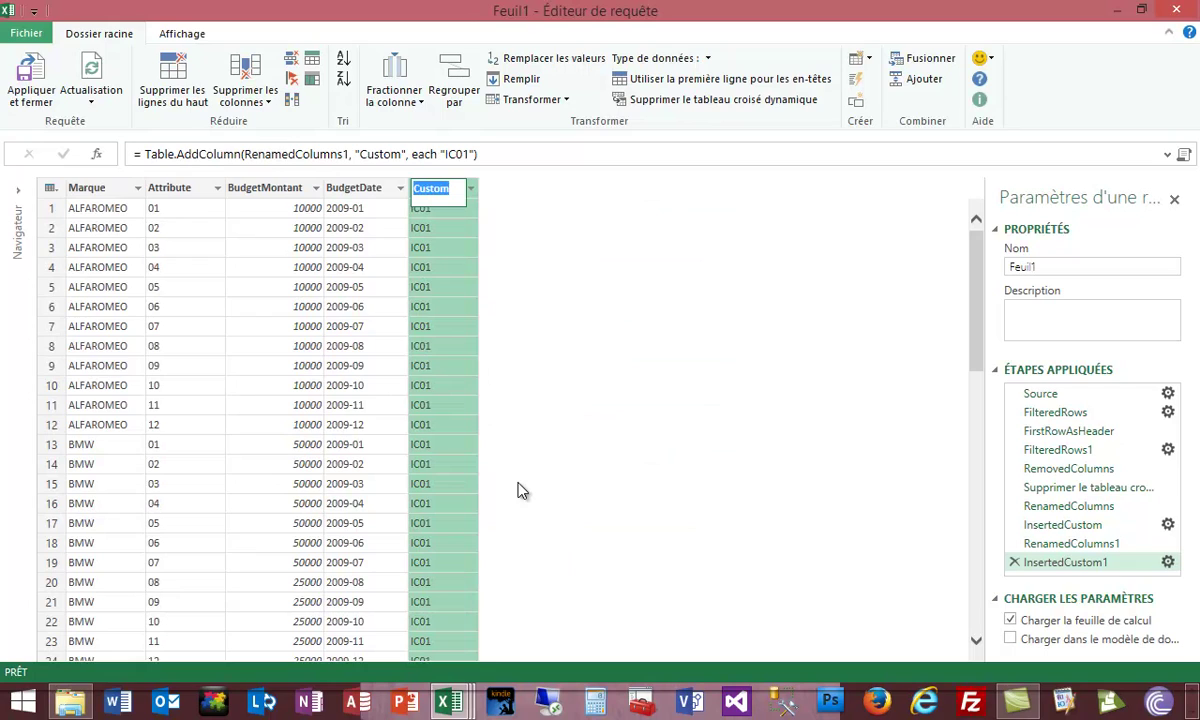
type("IdComm")
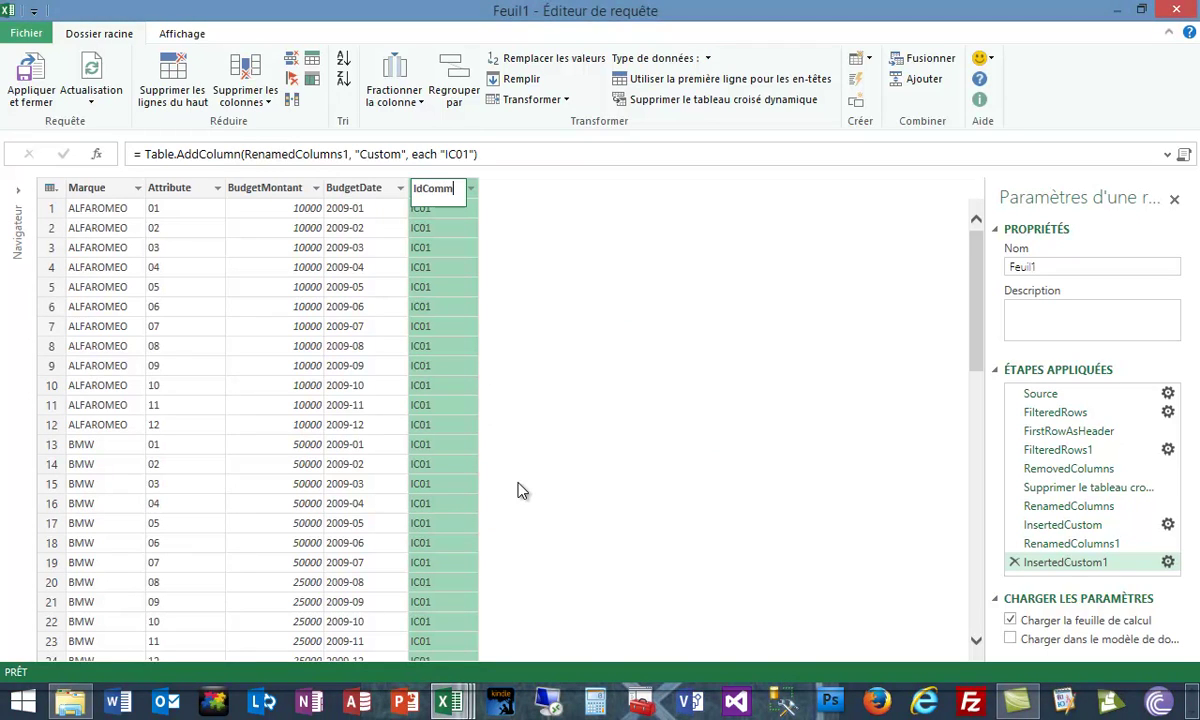
type("ercial")
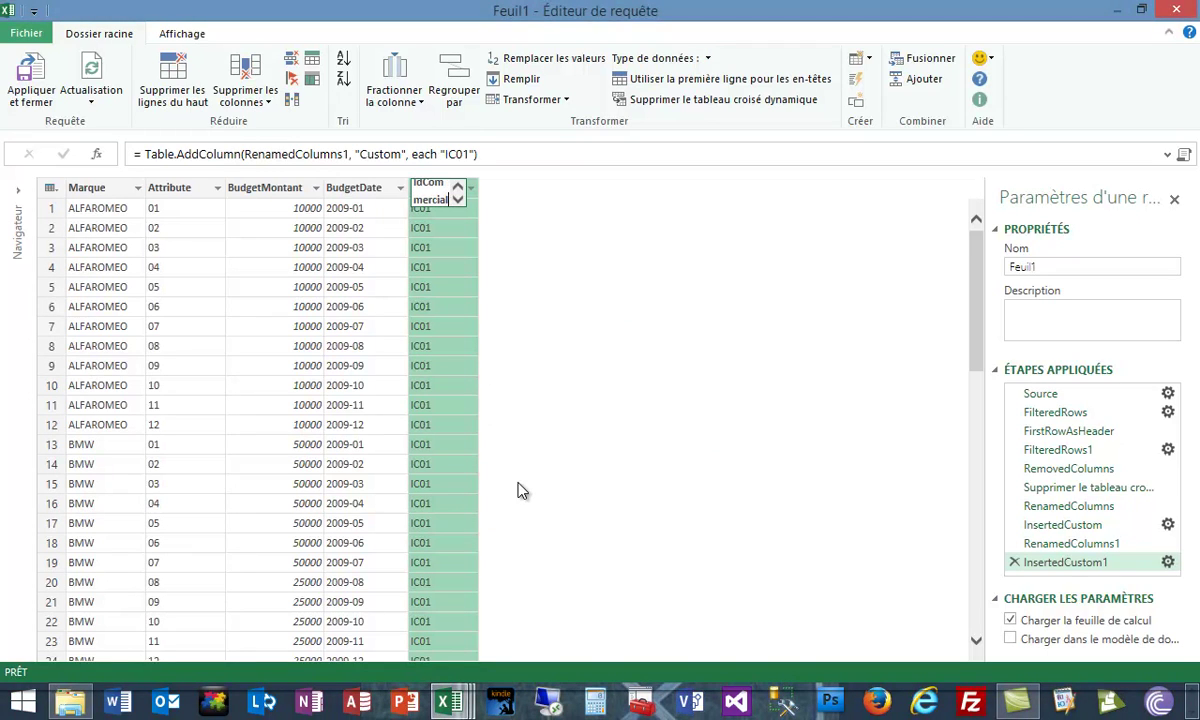
key("Return")
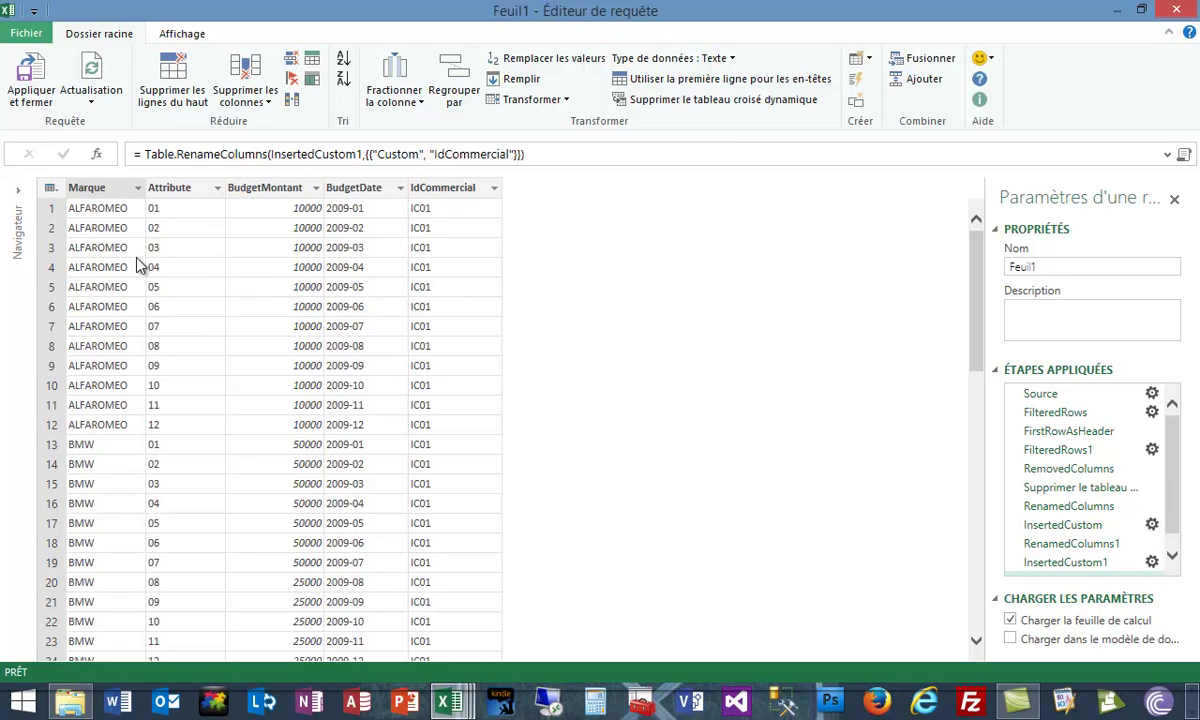
Step: Set BudgetMontant to Nombre type and load the query to the data model, not the worksheet
right_click(296, 192)
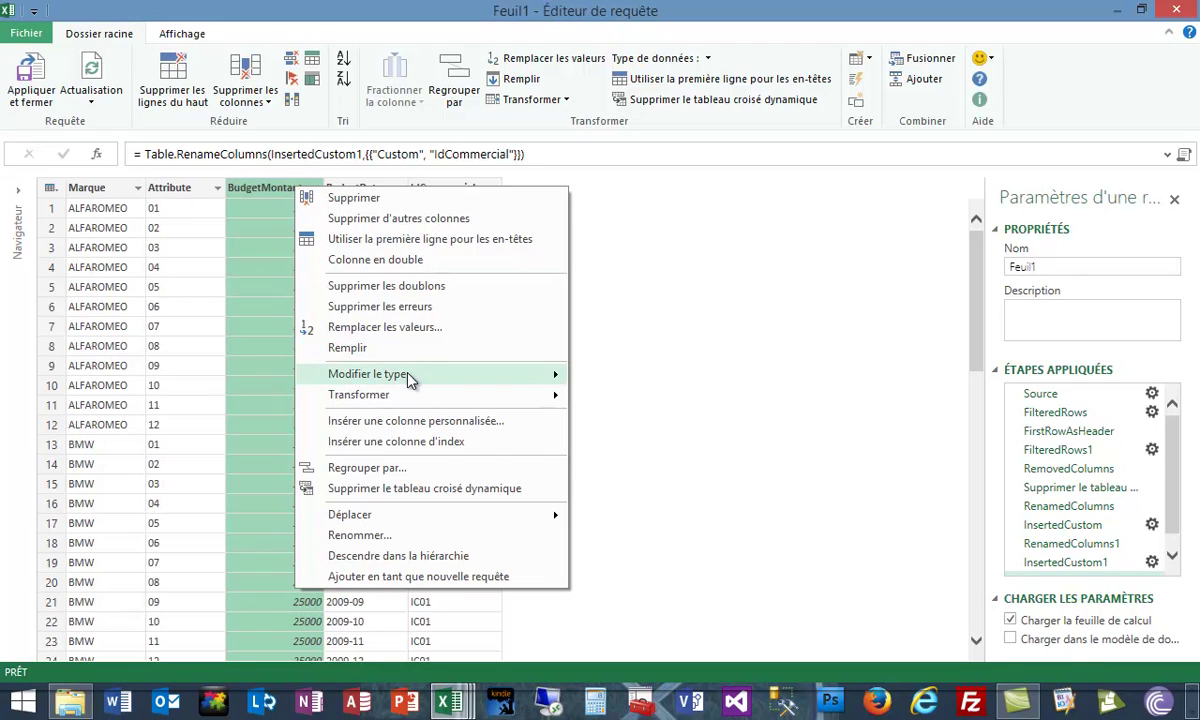
mouse_move(409, 379)
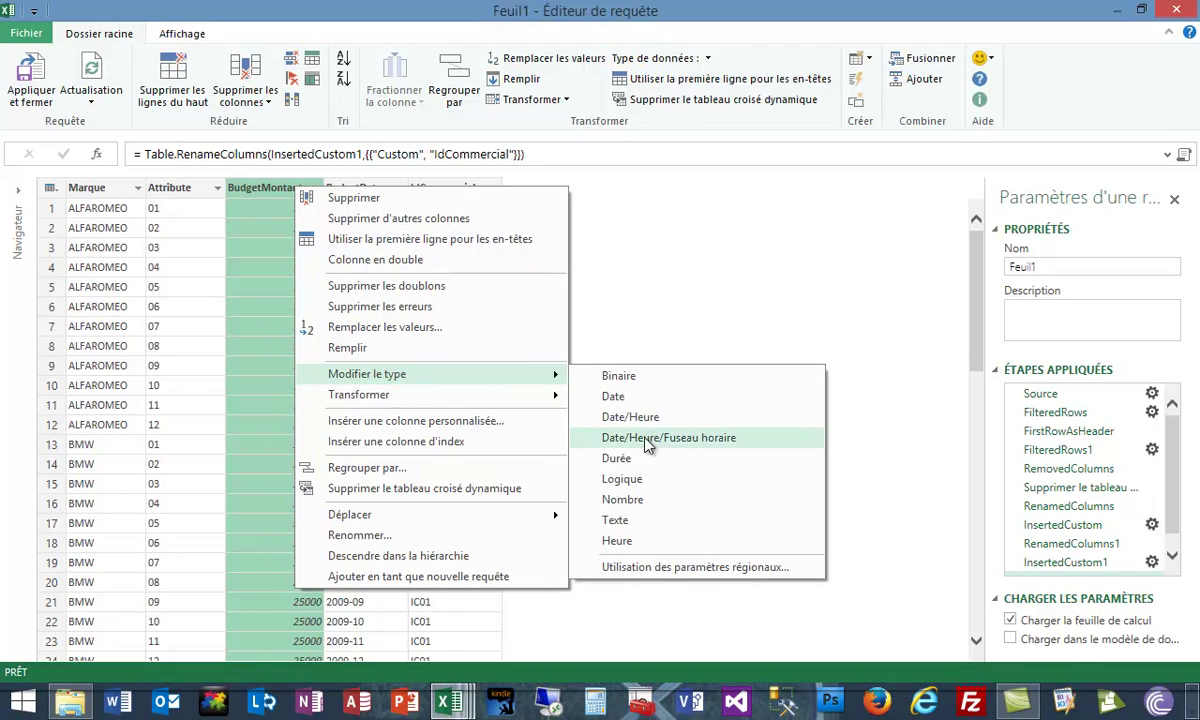
left_click(624, 500)
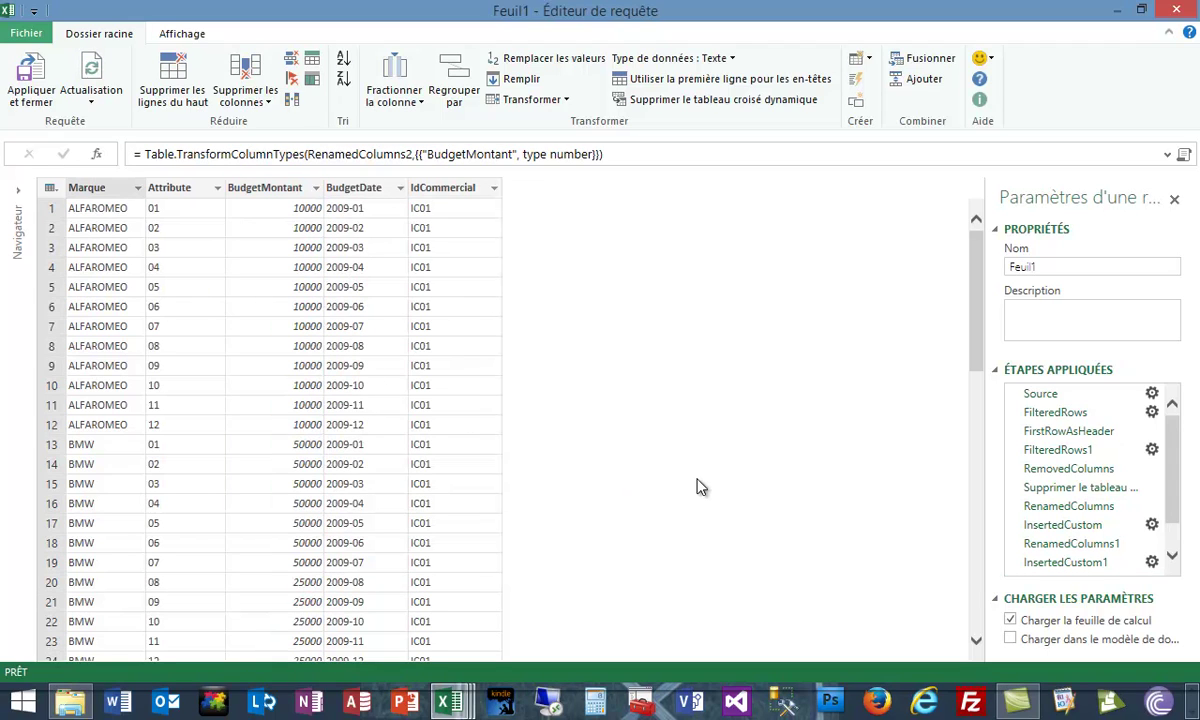
left_click(1010, 621)
Step: Apply and close the query editor, loading Feuil1's 67 rows into the data model
left_click(27, 85)
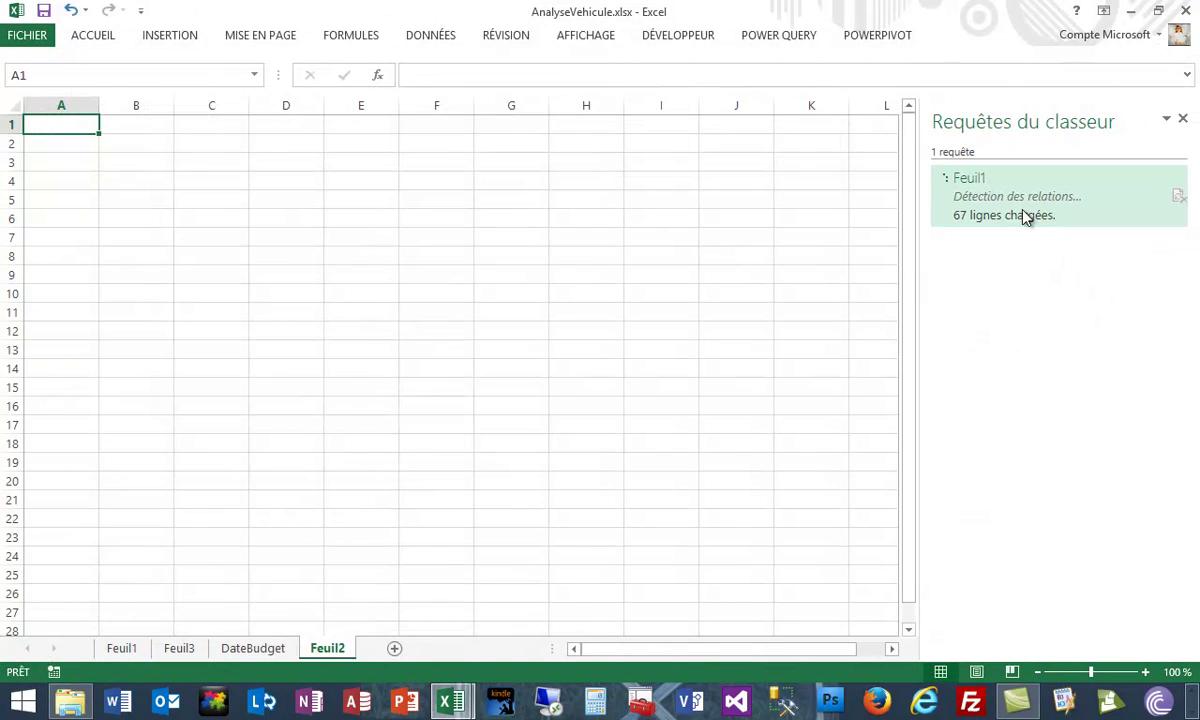
mouse_move(1013, 224)
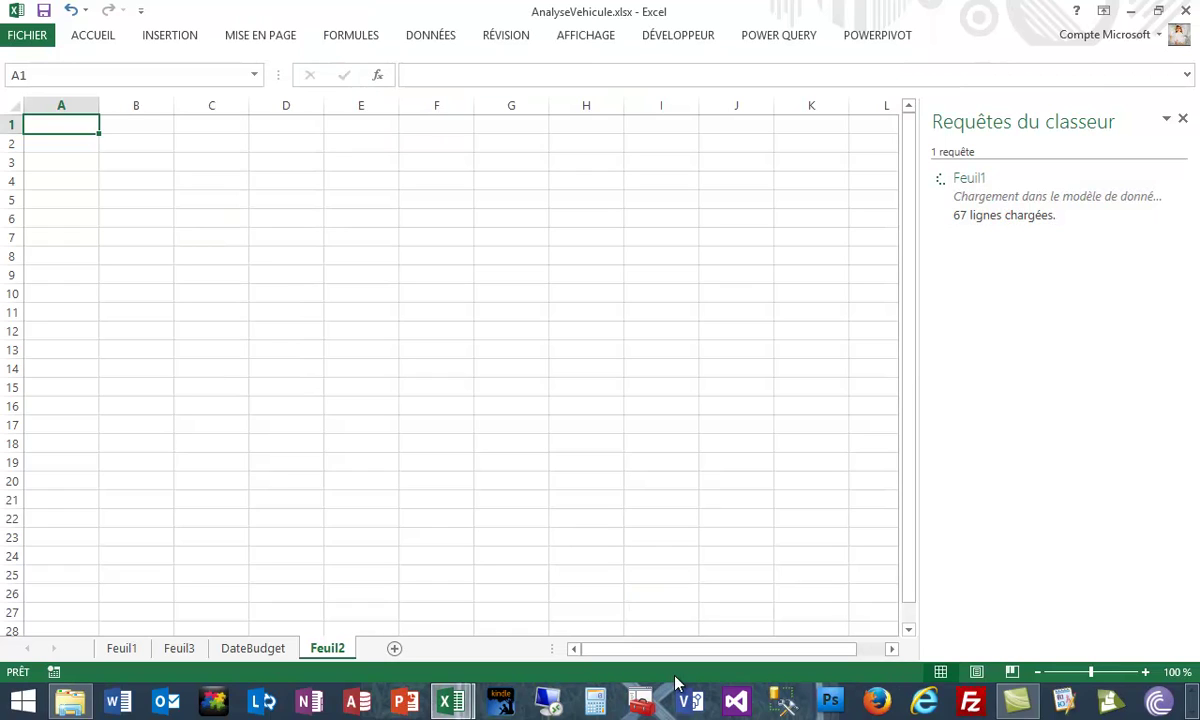
Step: Open the Power Pivot data model and review the Feuil1, Marque and DateBudget (2009-01 to 2009-12) tables
left_click(872, 38)
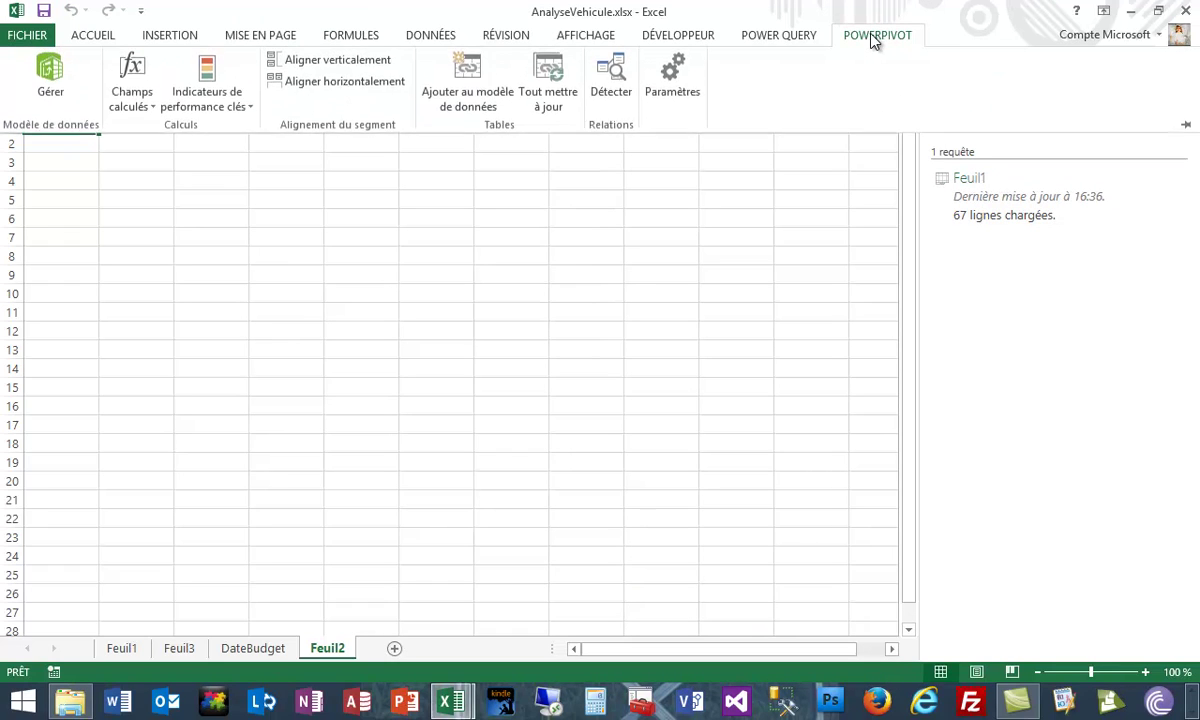
left_click(42, 90)
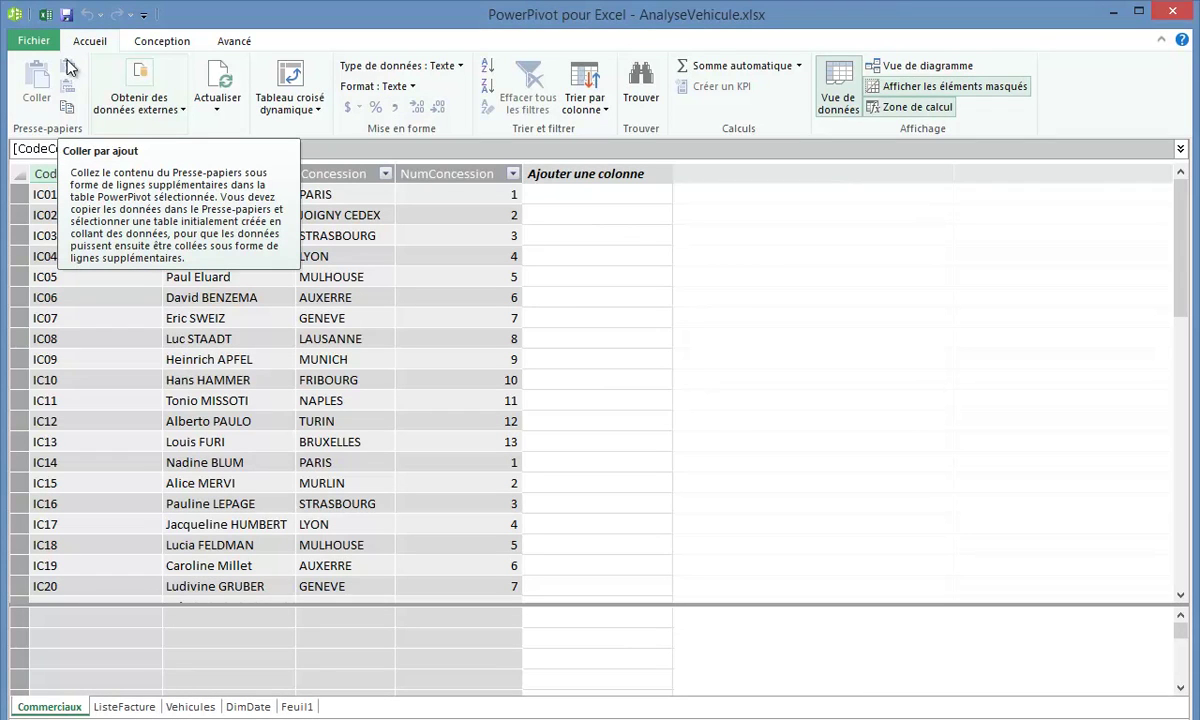
left_click(296, 707)
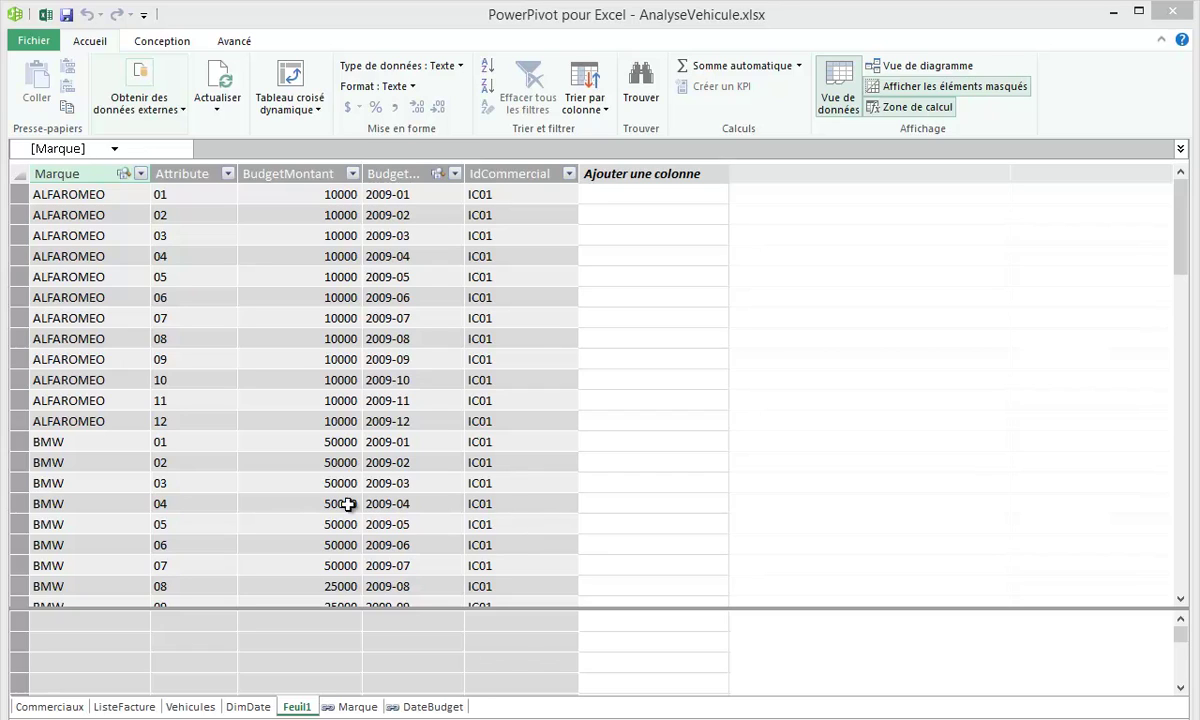
left_click(358, 707)
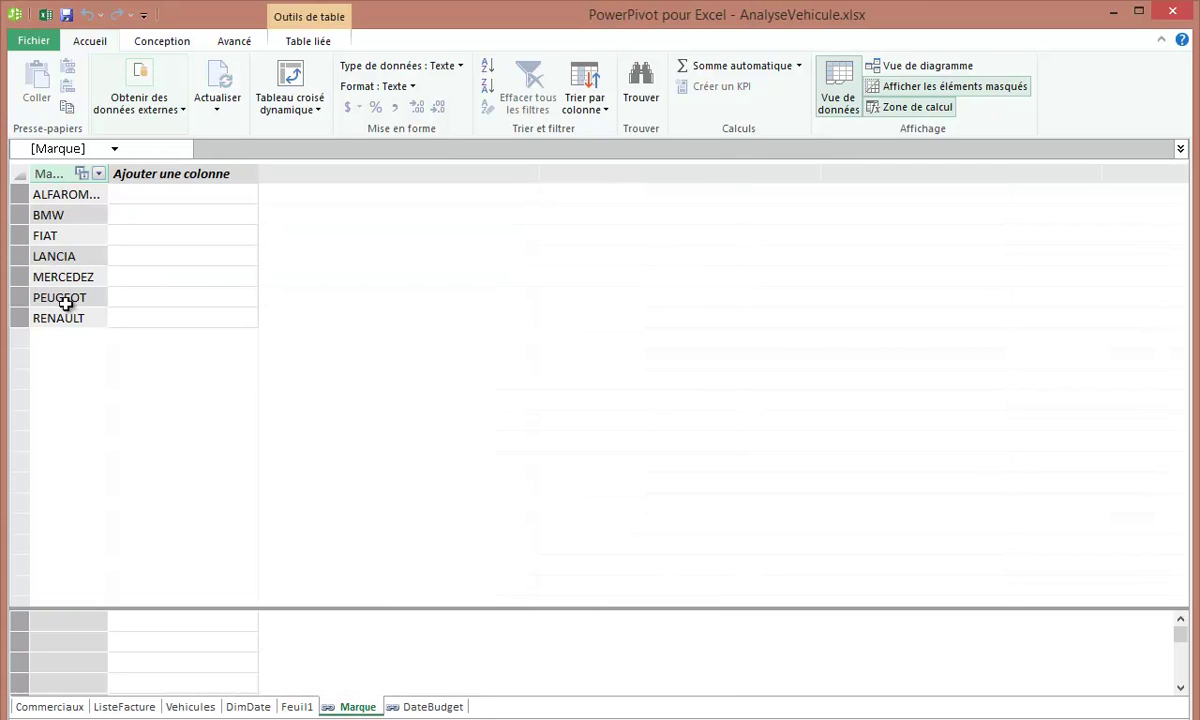
left_click(440, 708)
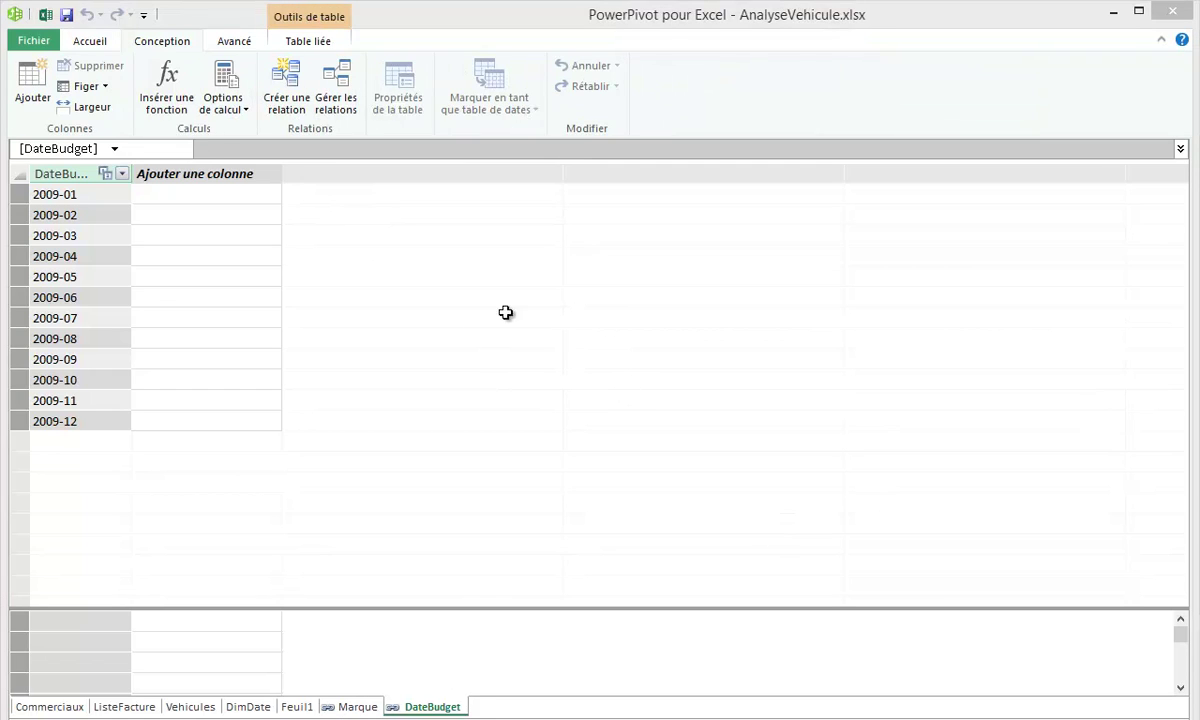
left_click(340, 90)
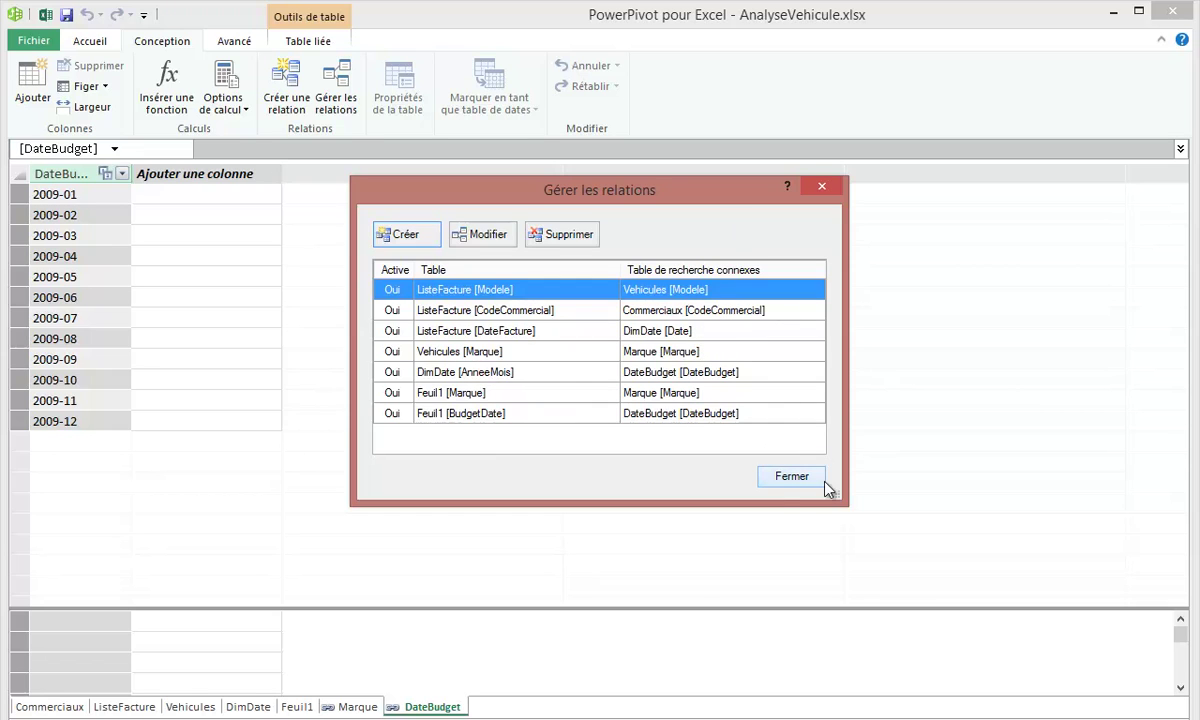
left_click(792, 478)
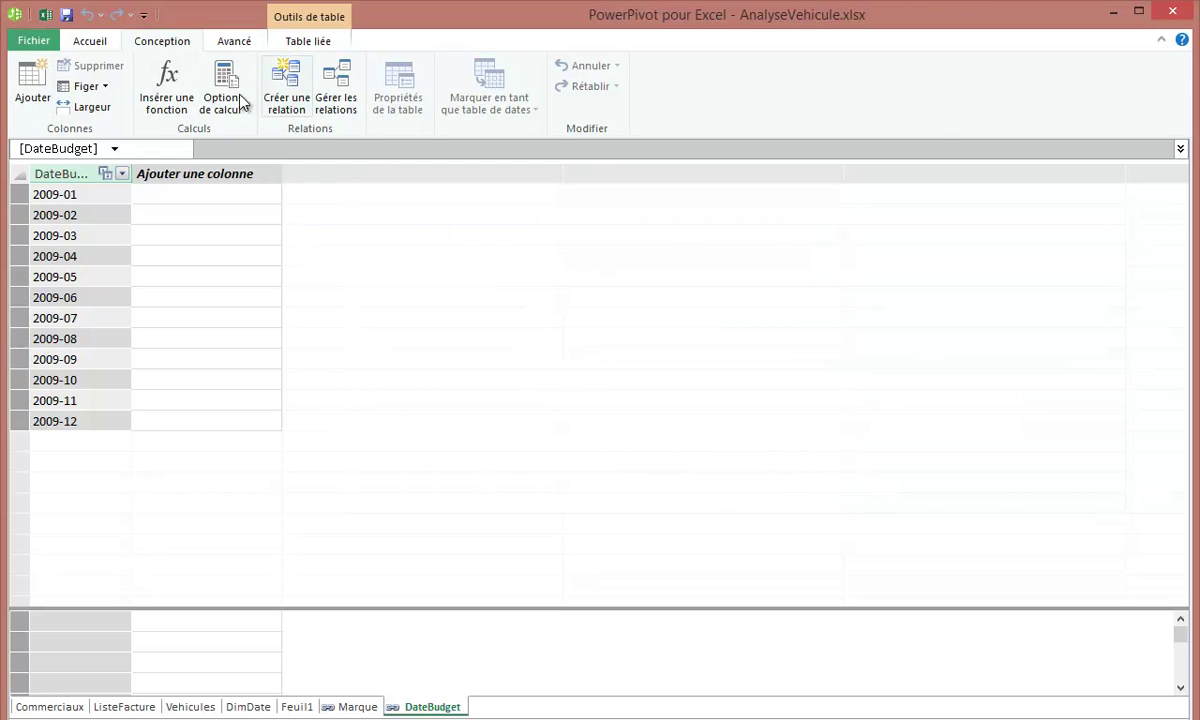
left_click(95, 45)
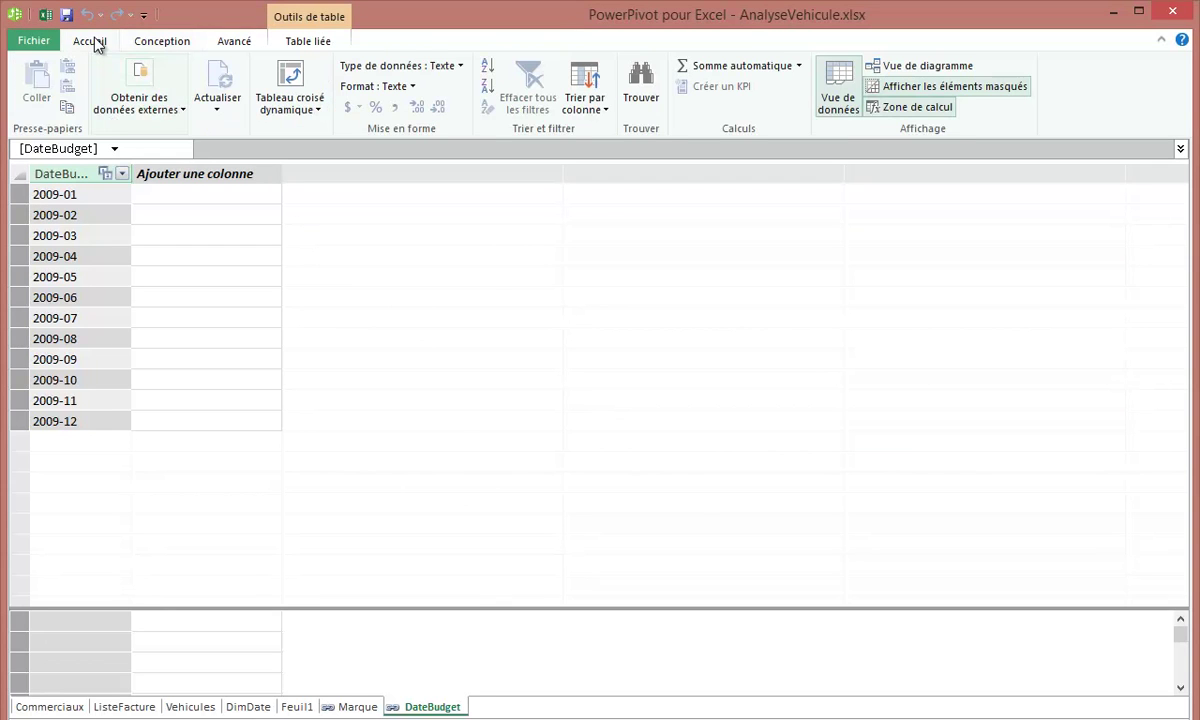
Step: Create a pivot table on a new sheet with Marque as rows and DateBudget months as columns
left_click(289, 80)
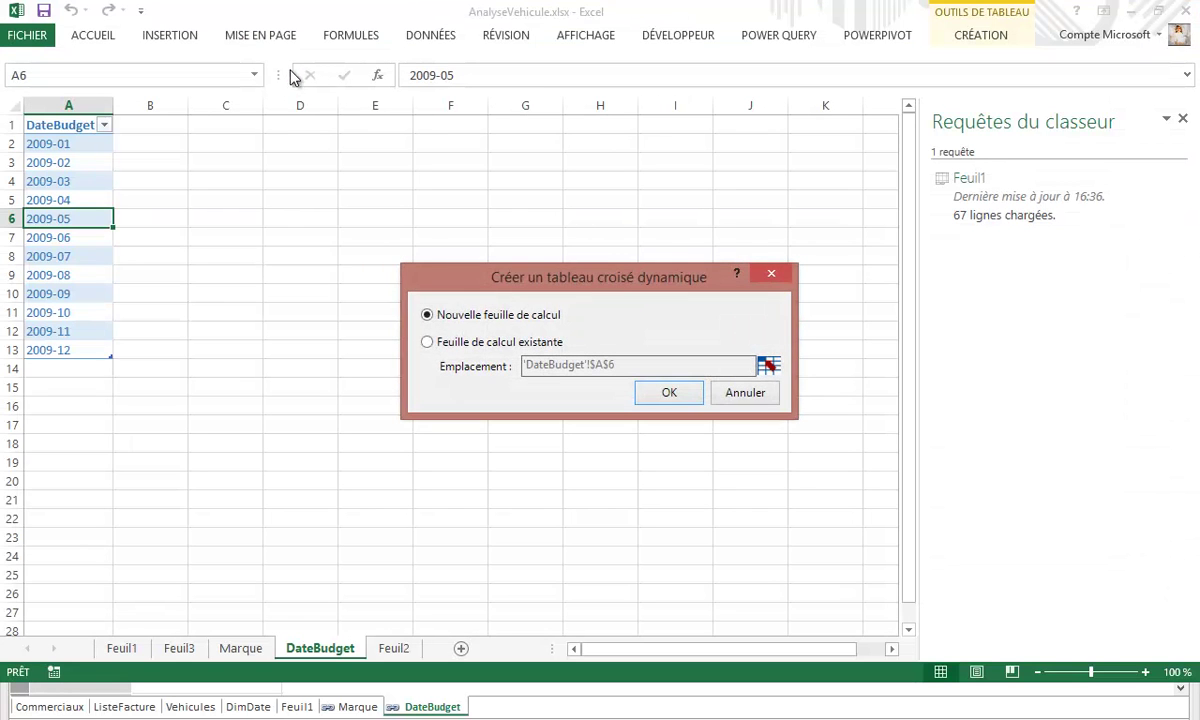
left_click(668, 392)
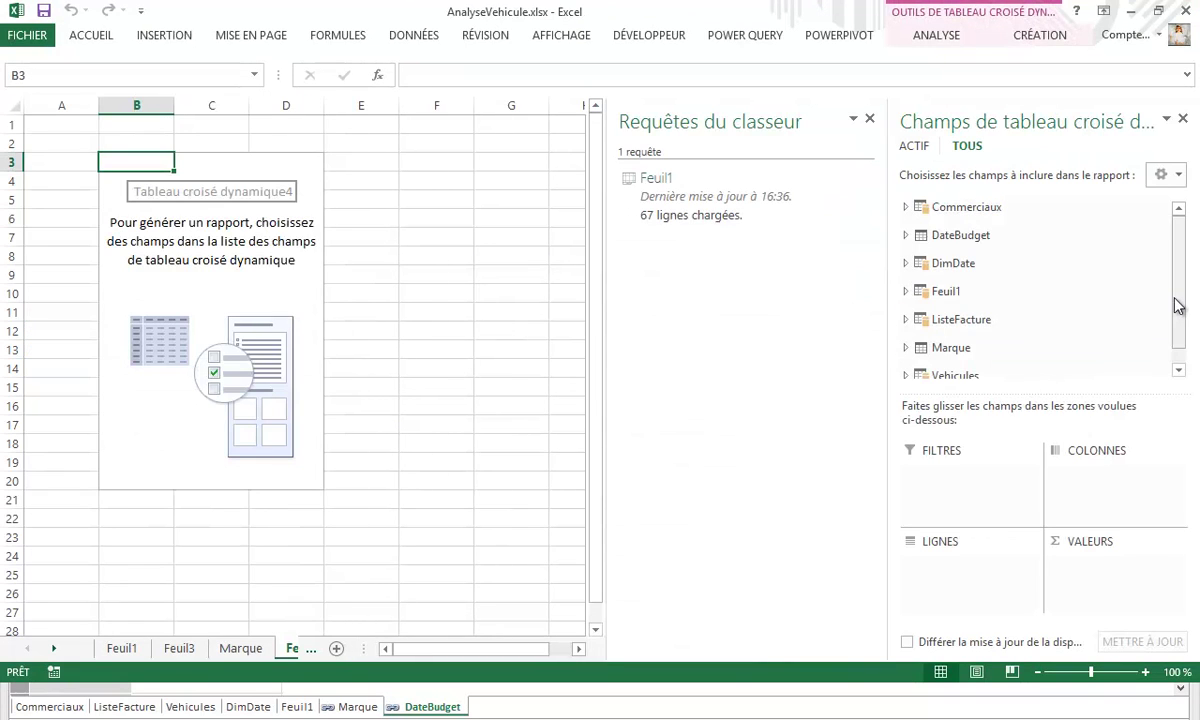
left_click_drag(1173, 303, 1173, 322)
left_click(906, 330)
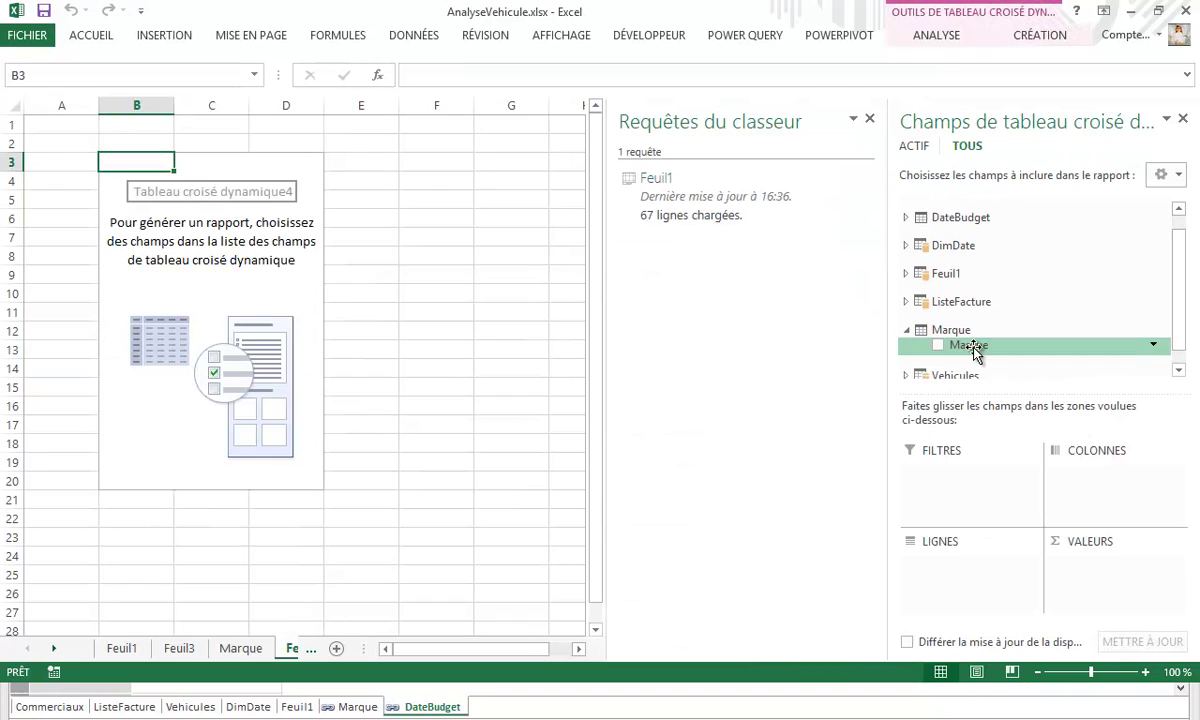
left_click_drag(968, 345, 981, 593)
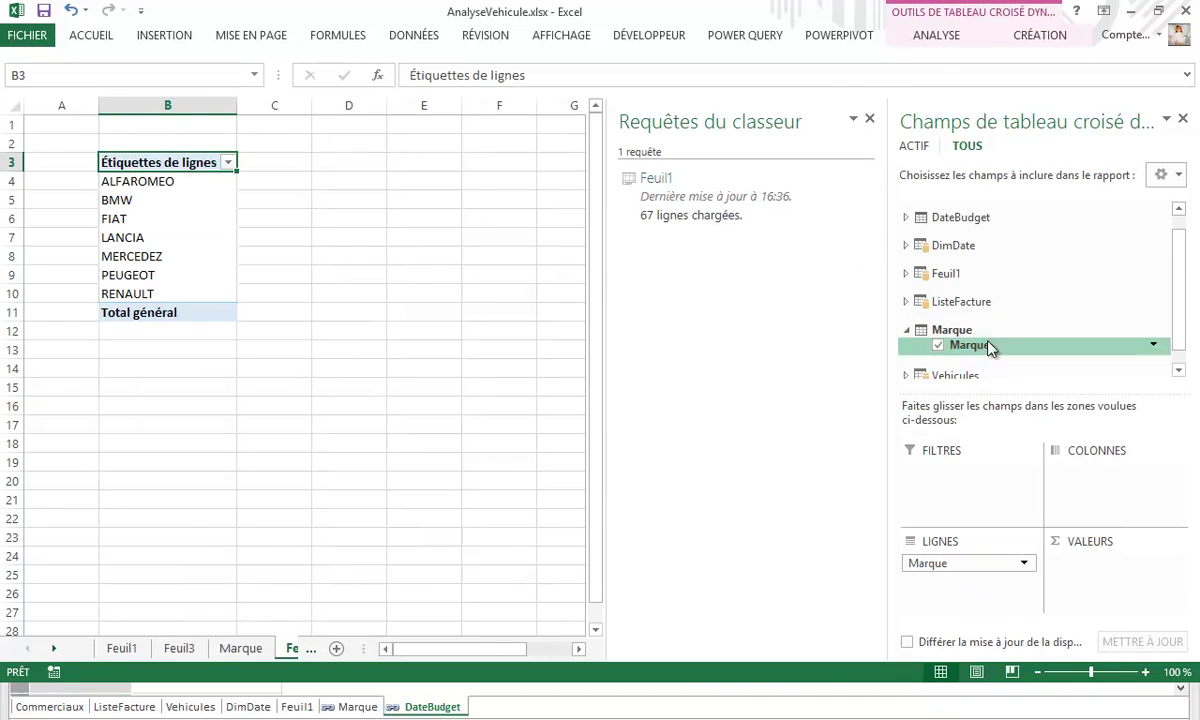
left_click(906, 217)
left_click_drag(975, 240, 1108, 476)
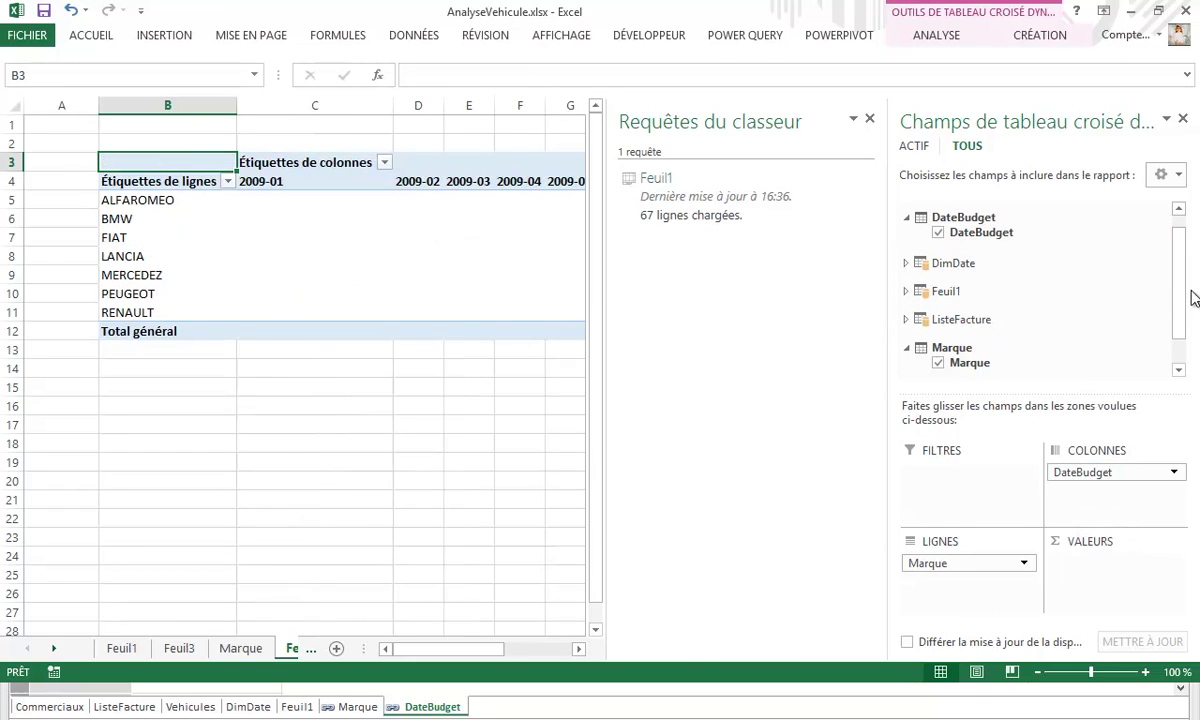
Step: Add sums of ListeFacture Montant and Feuil1 BudgetMontant to the pivot values
left_click(905, 320)
left_click_drag(985, 366, 1117, 580)
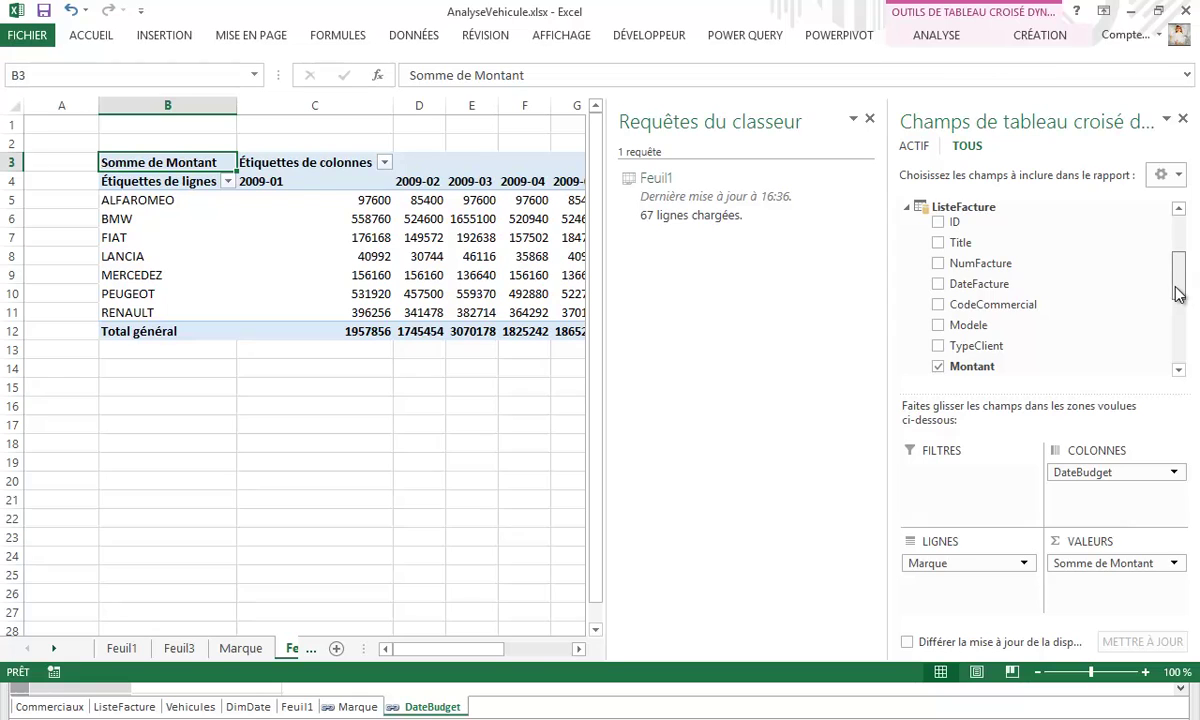
left_click_drag(1179, 293, 1179, 255)
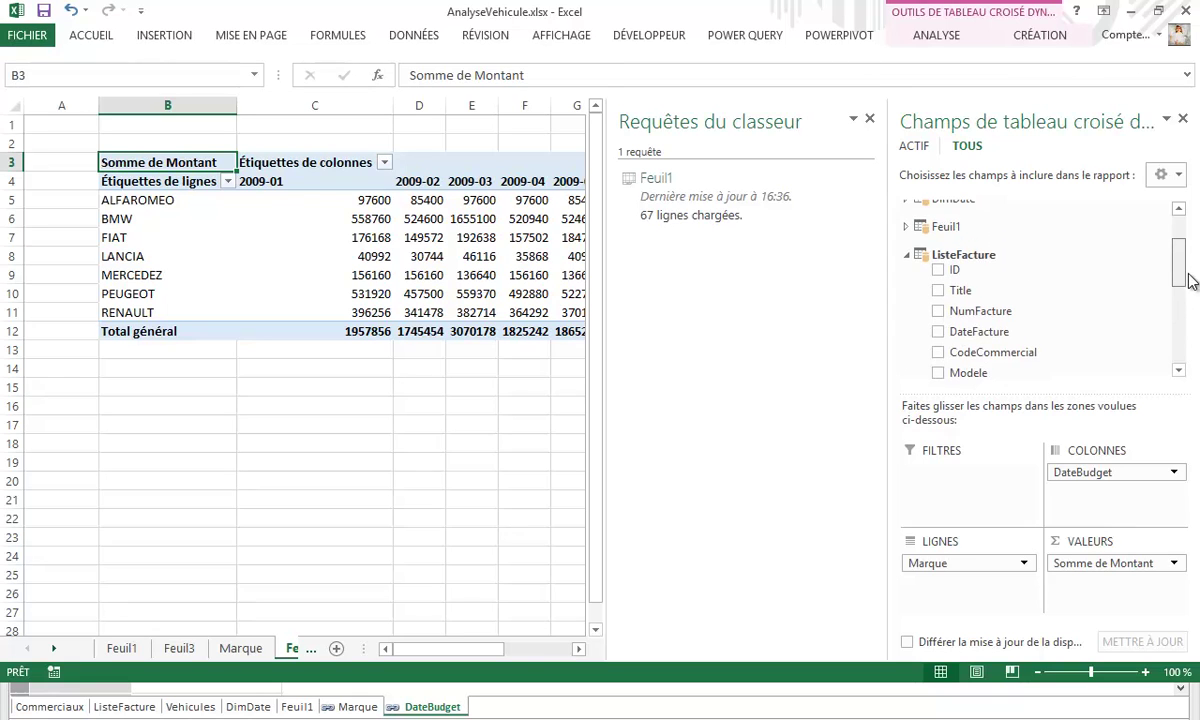
left_click(908, 228)
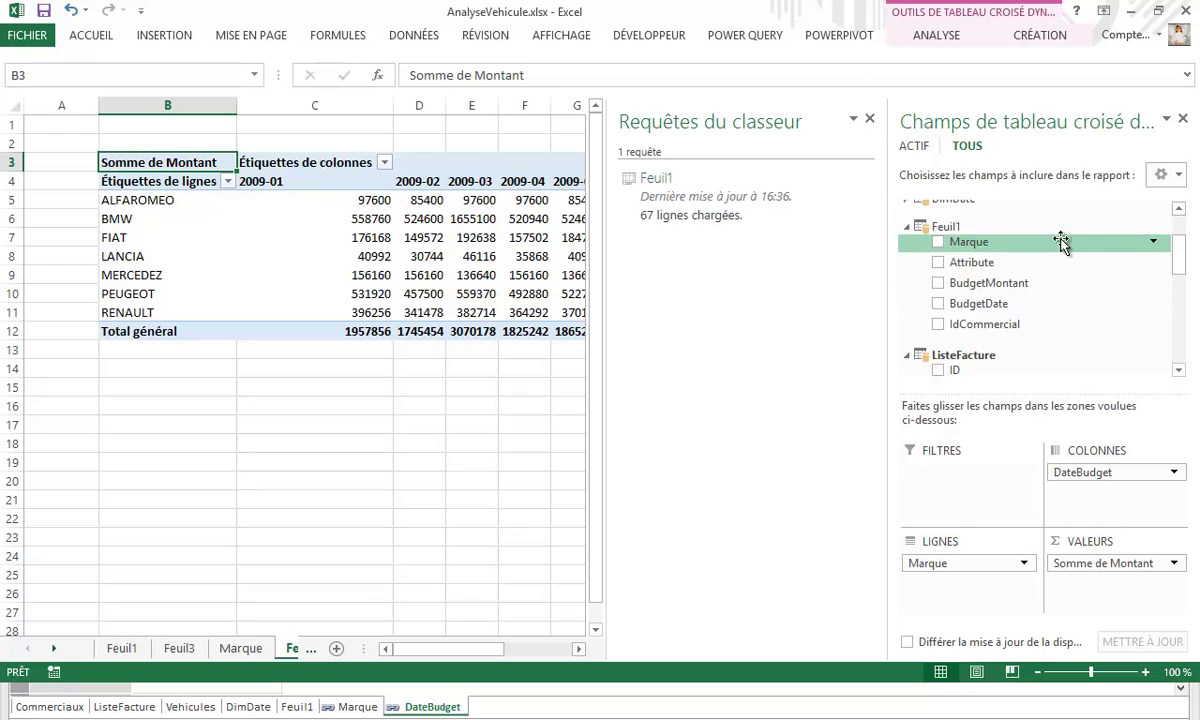
left_click_drag(1016, 283, 1100, 585)
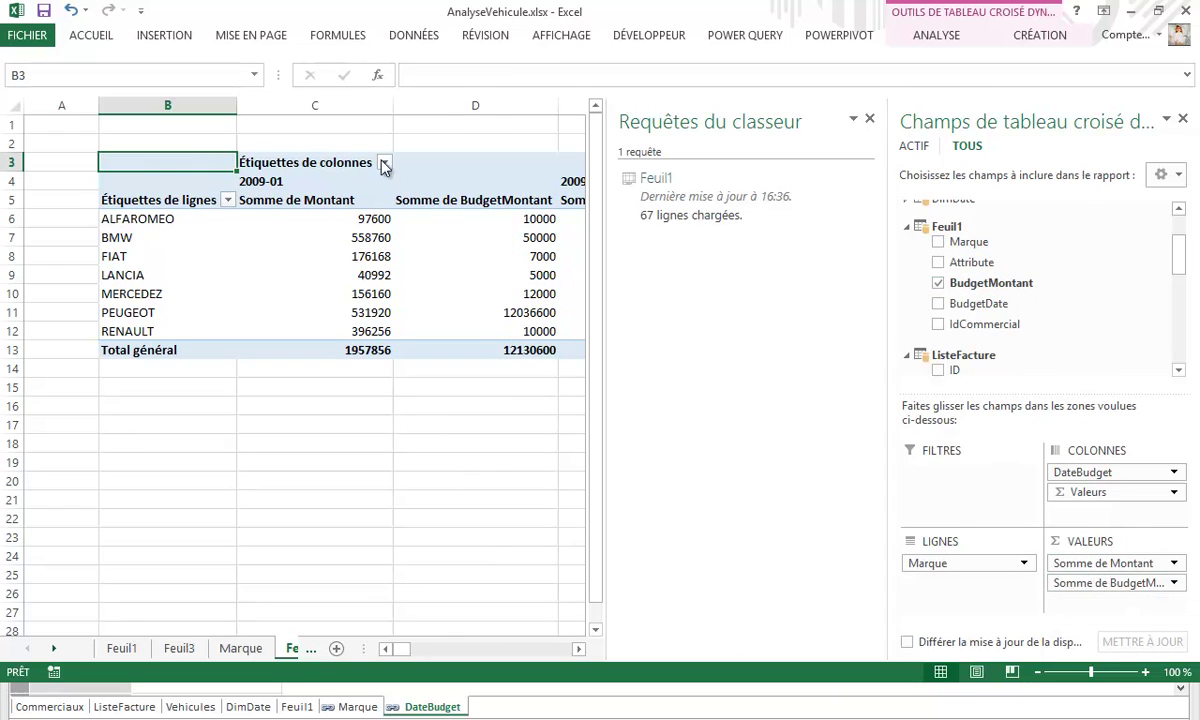
Step: Narrow the pivot's value columns starting at column C
left_click(459, 411)
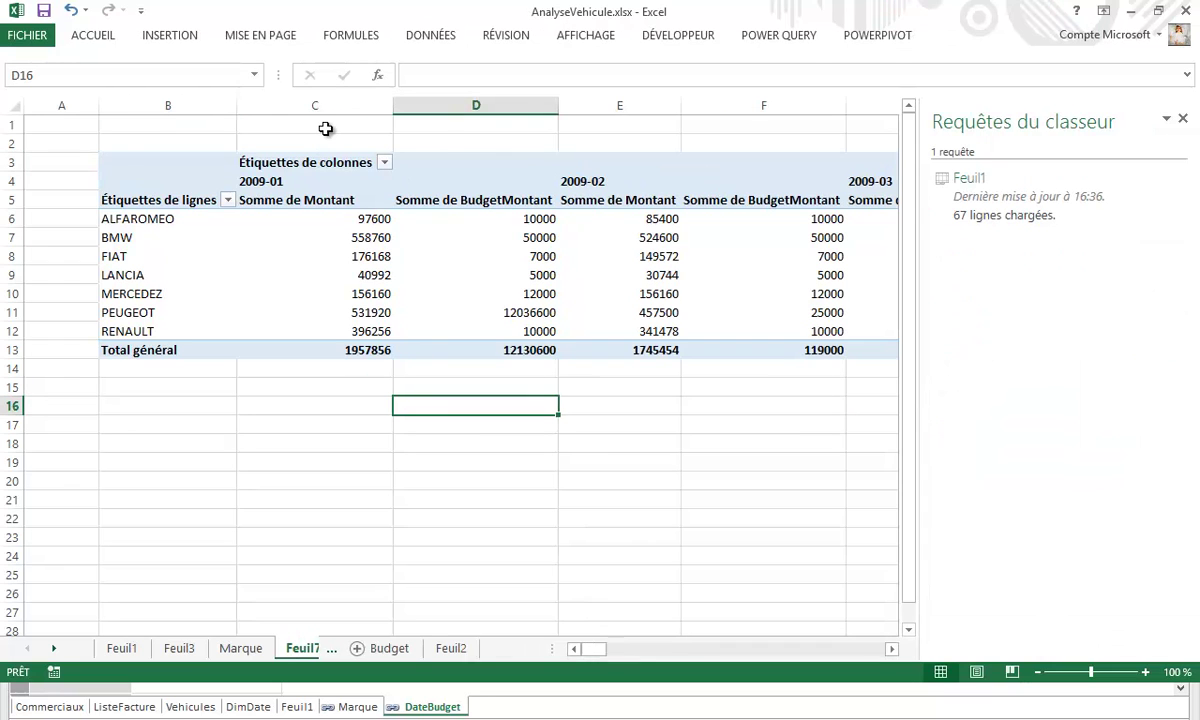
mouse_move(314, 105)
left_mouse_down()
mouse_move(885, 133)
mouse_move(758, 172)
mouse_move(822, 179)
mouse_move(586, 153)
mouse_move(596, 105)
mouse_move(503, 105)
left_mouse_up()
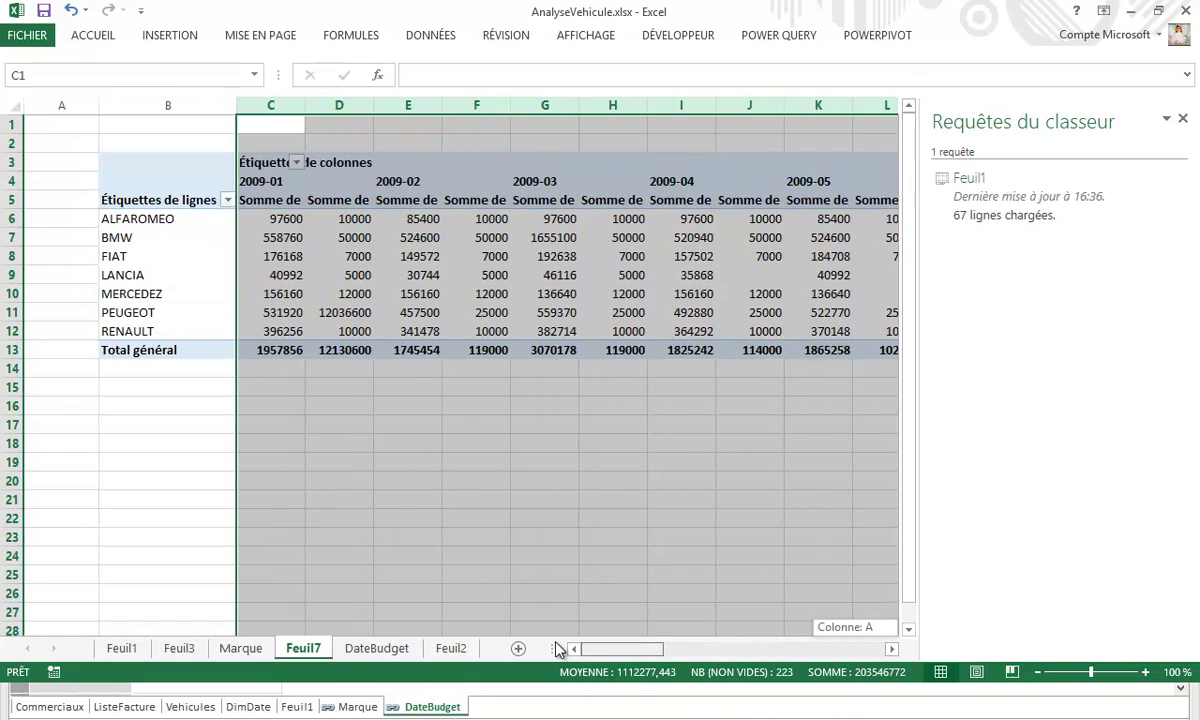
left_click_drag(857, 650, 639, 650)
left_click(592, 479)
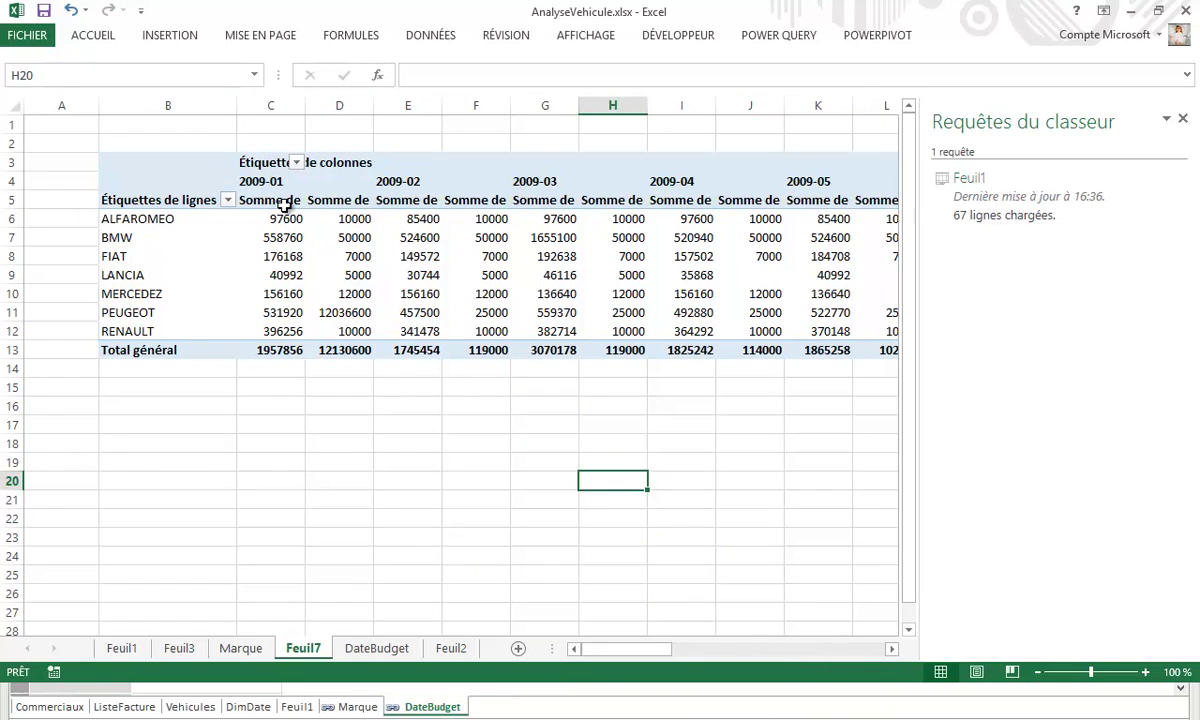
Step: Rename the value headers in C5 and D5 to 'CA' and 'Budget'
left_click(279, 201)
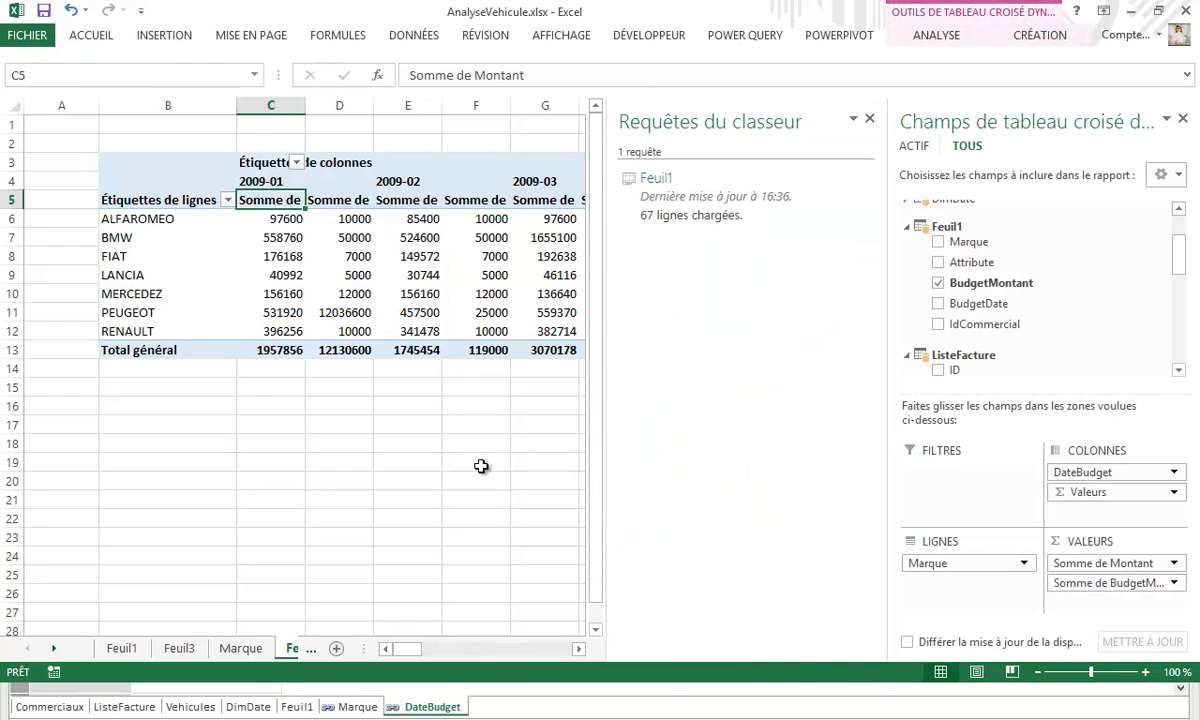
key("F2")
key("shift+Home")
type("CA")
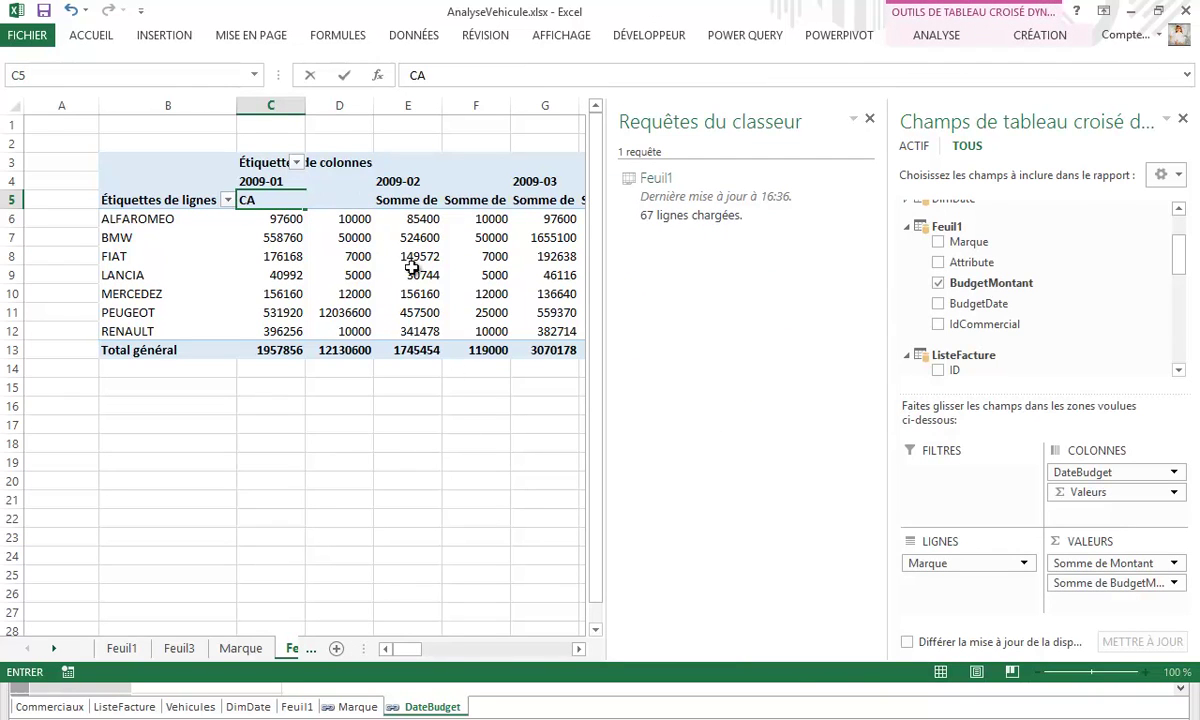
left_click(382, 199)
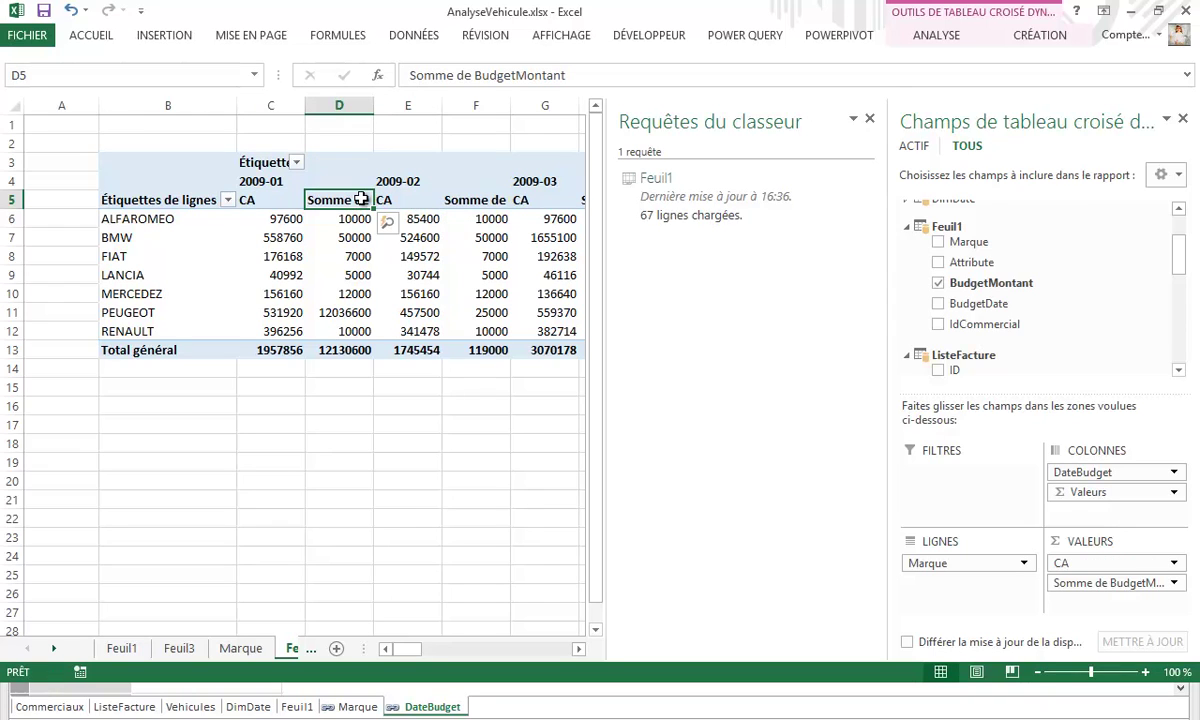
type("Budg")
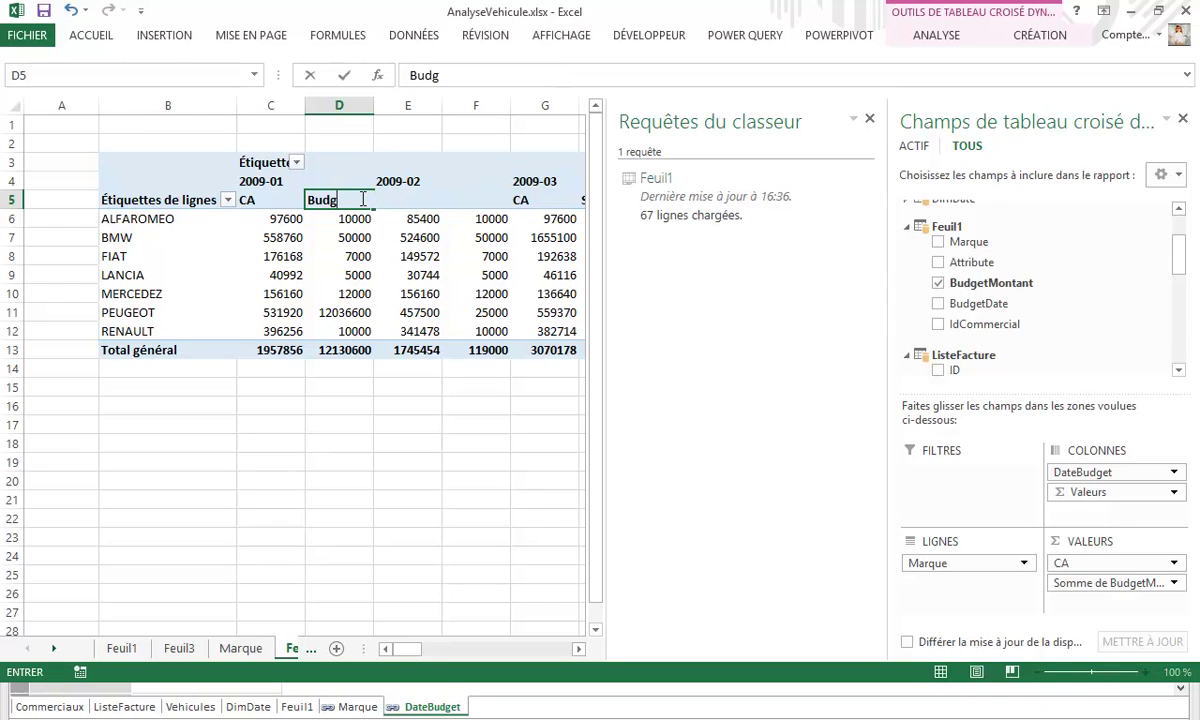
type("et")
left_click(337, 287)
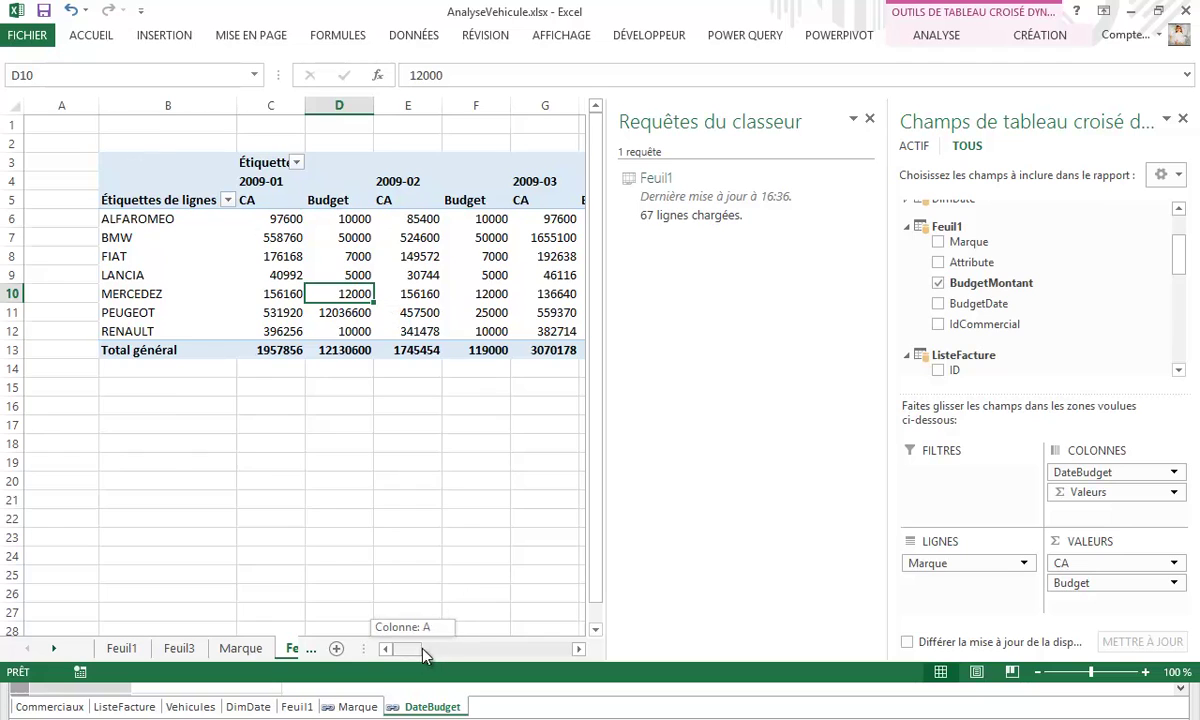
mouse_move(422, 655)
left_mouse_down()
mouse_move(479, 655)
mouse_move(405, 652)
left_mouse_up()
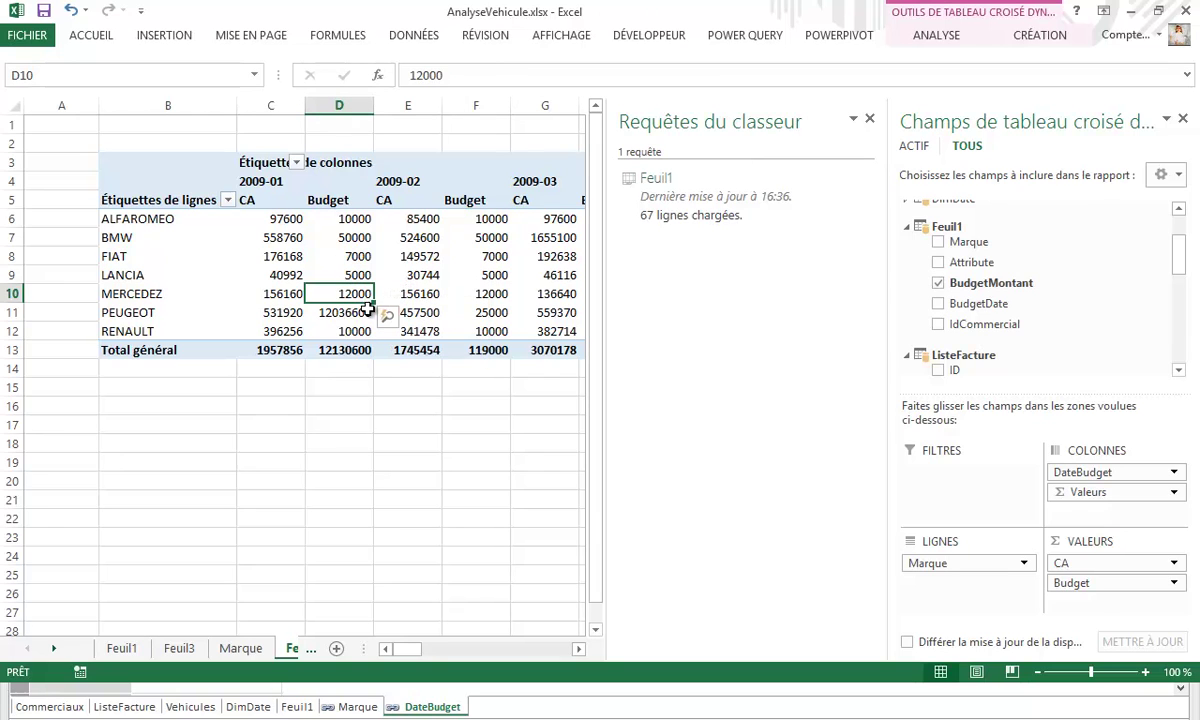
Step: Open the Feuil1 query from the workbook queries pane in the query editor
left_click(767, 40)
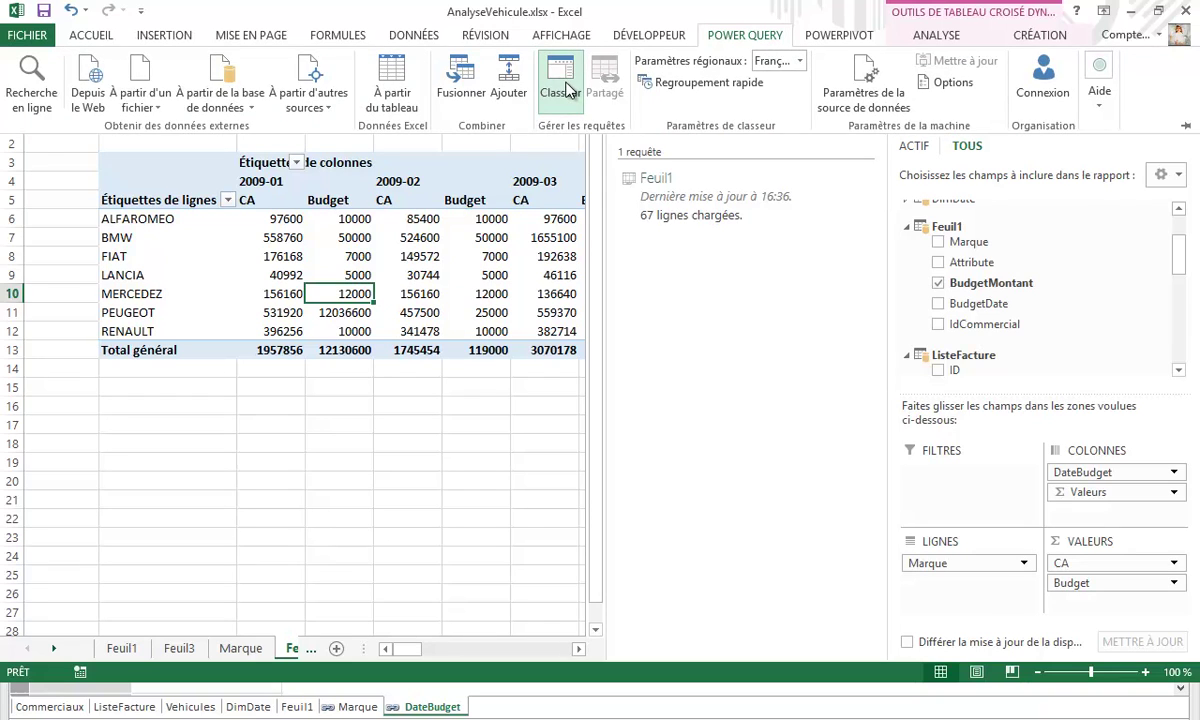
left_click(552, 90)
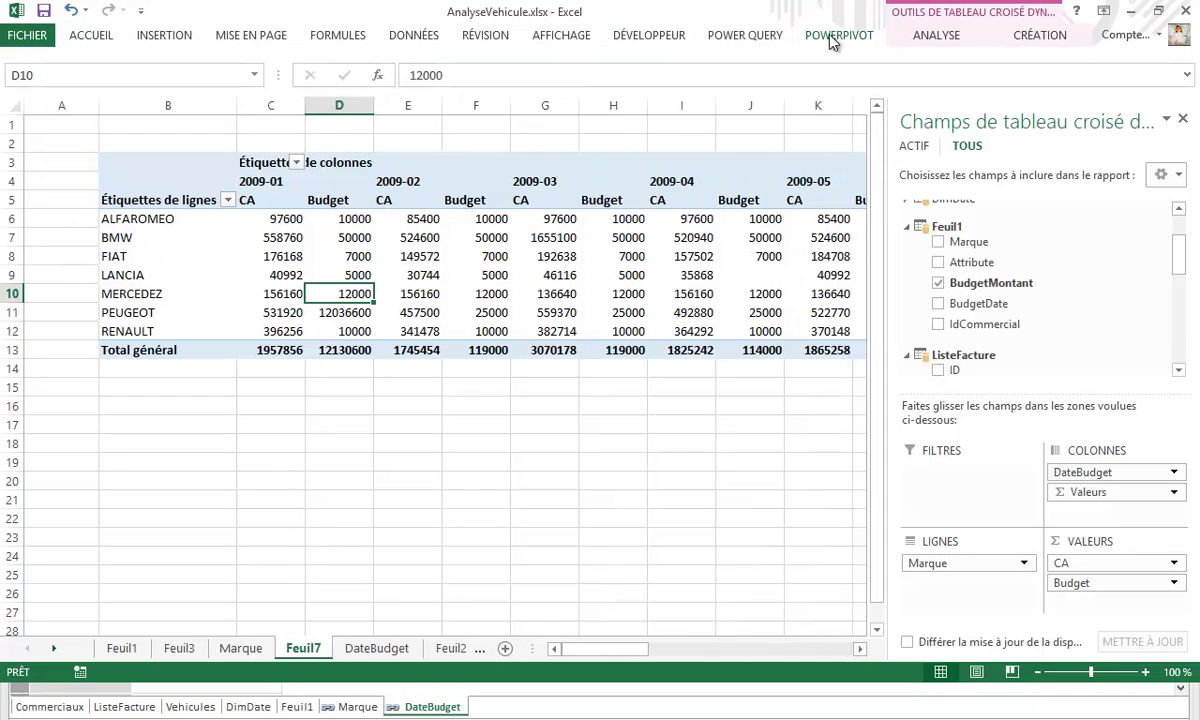
left_click(752, 40)
left_click(555, 88)
right_click(694, 197)
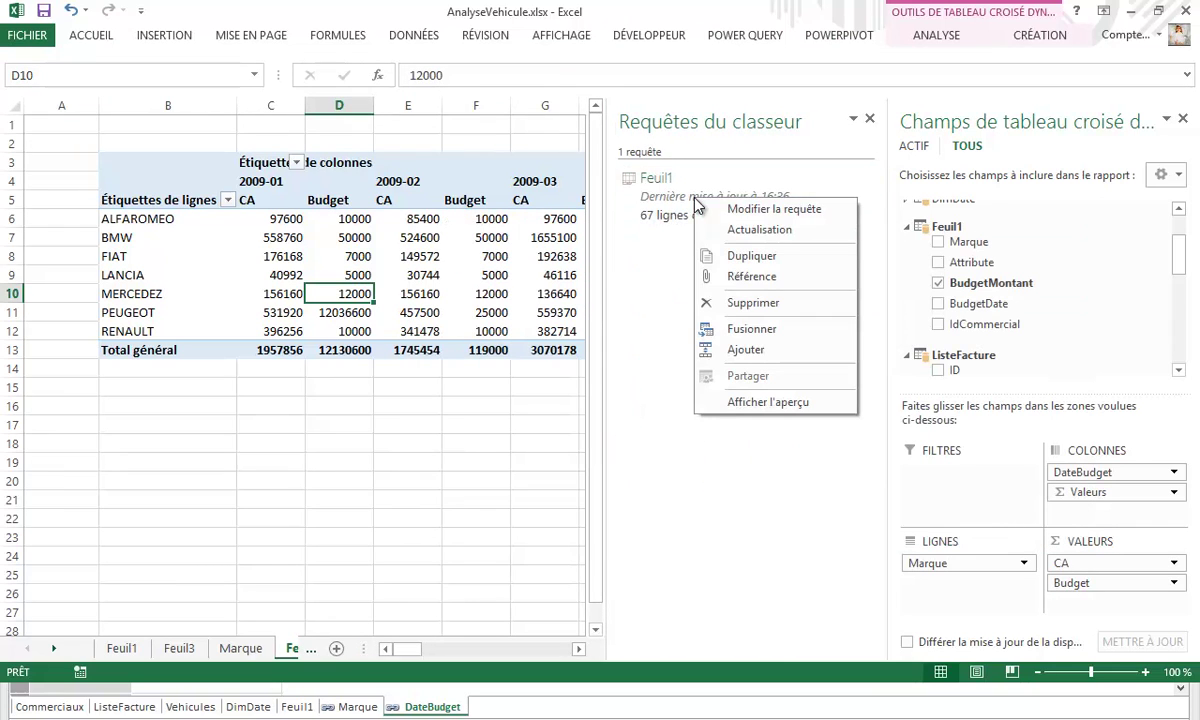
left_click(764, 212)
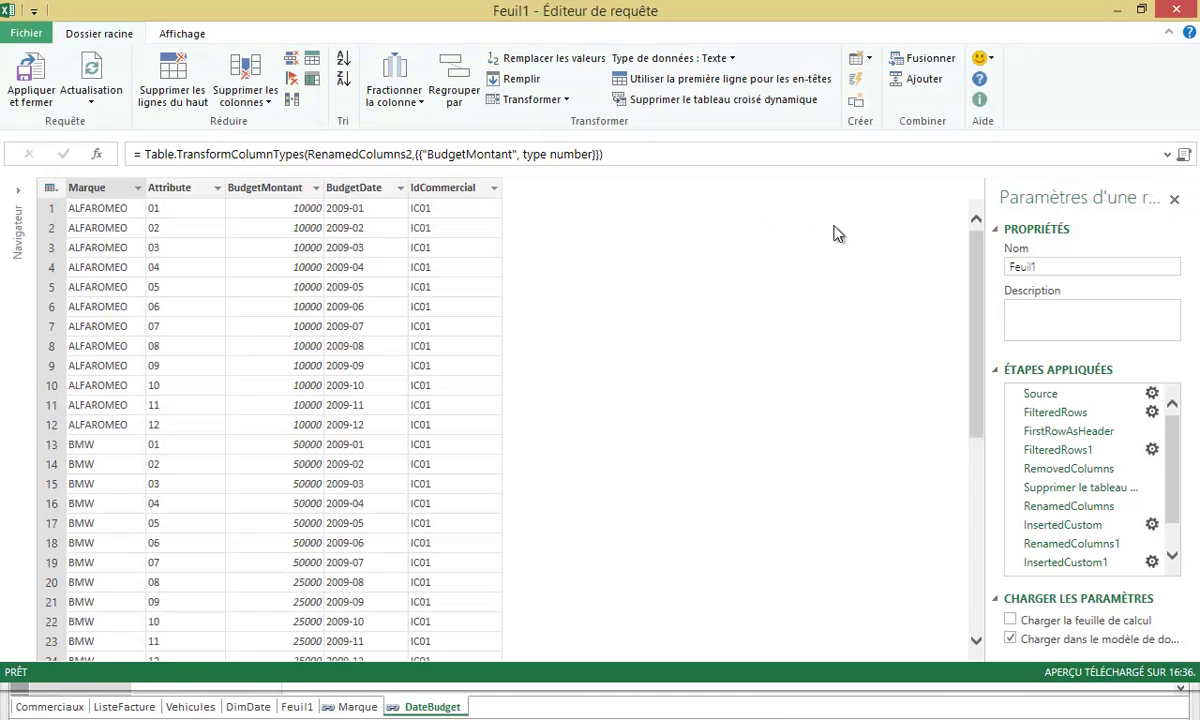
Step: Review the Feuil1 query's M code in the Advanced Editor and close it unchanged
left_click(1183, 154)
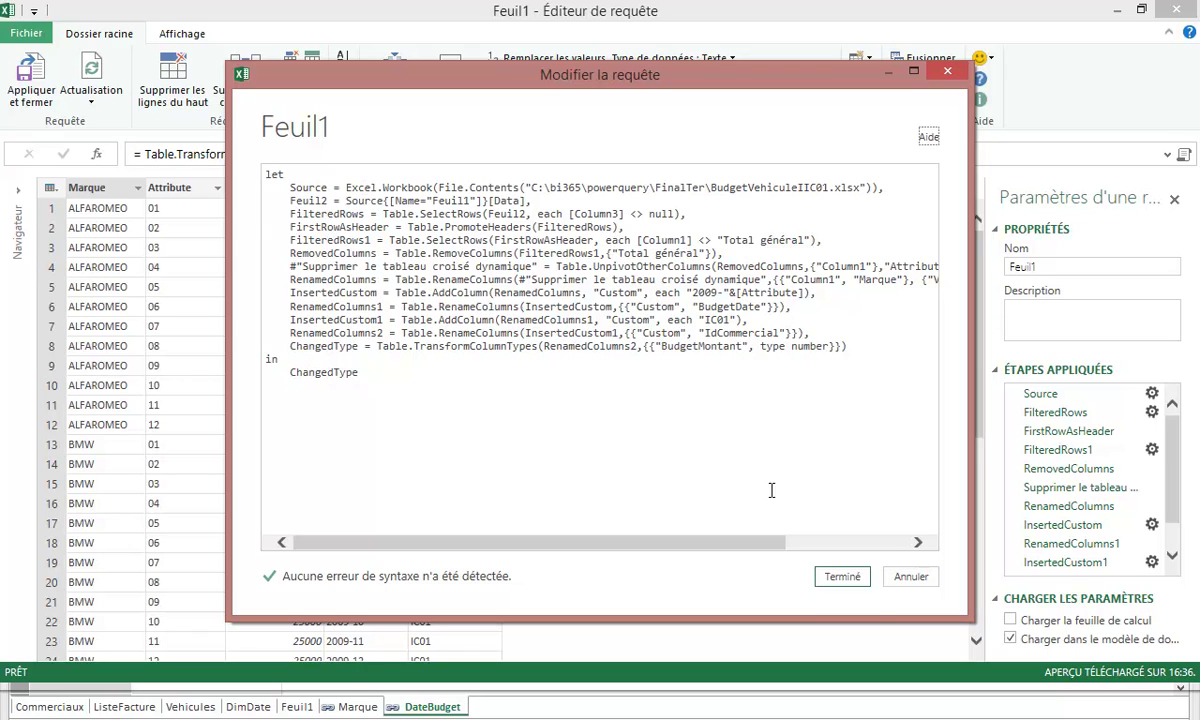
left_click(836, 578)
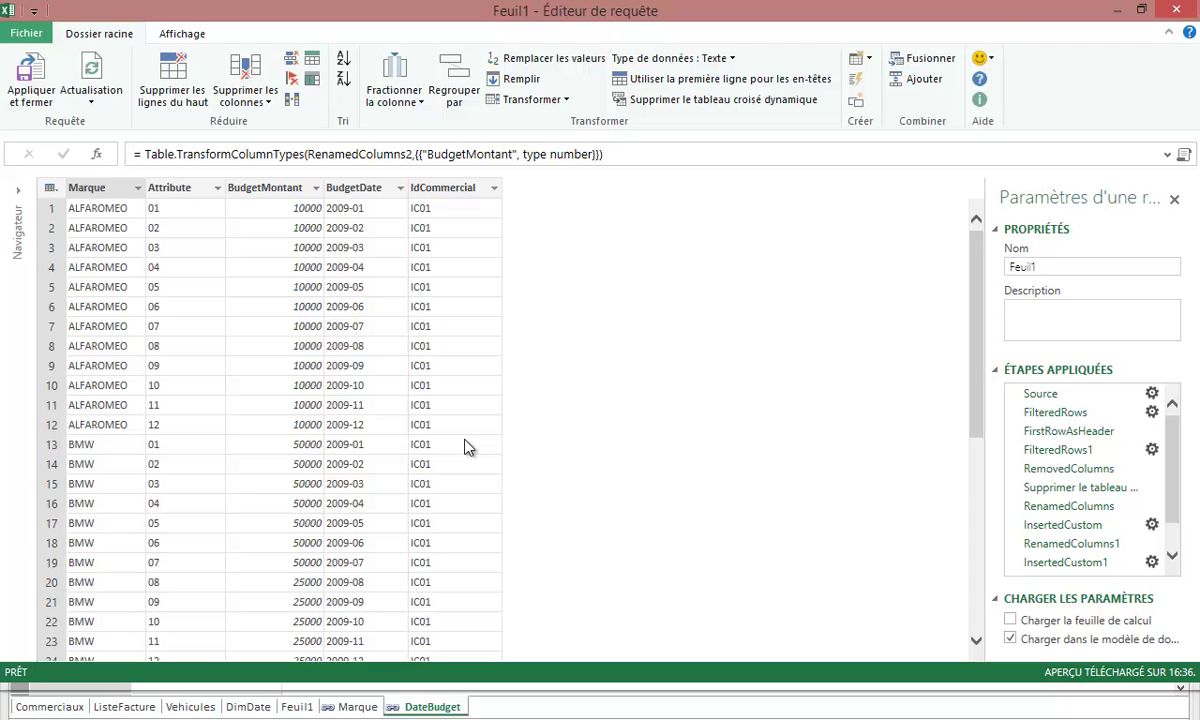
left_click(9, 13)
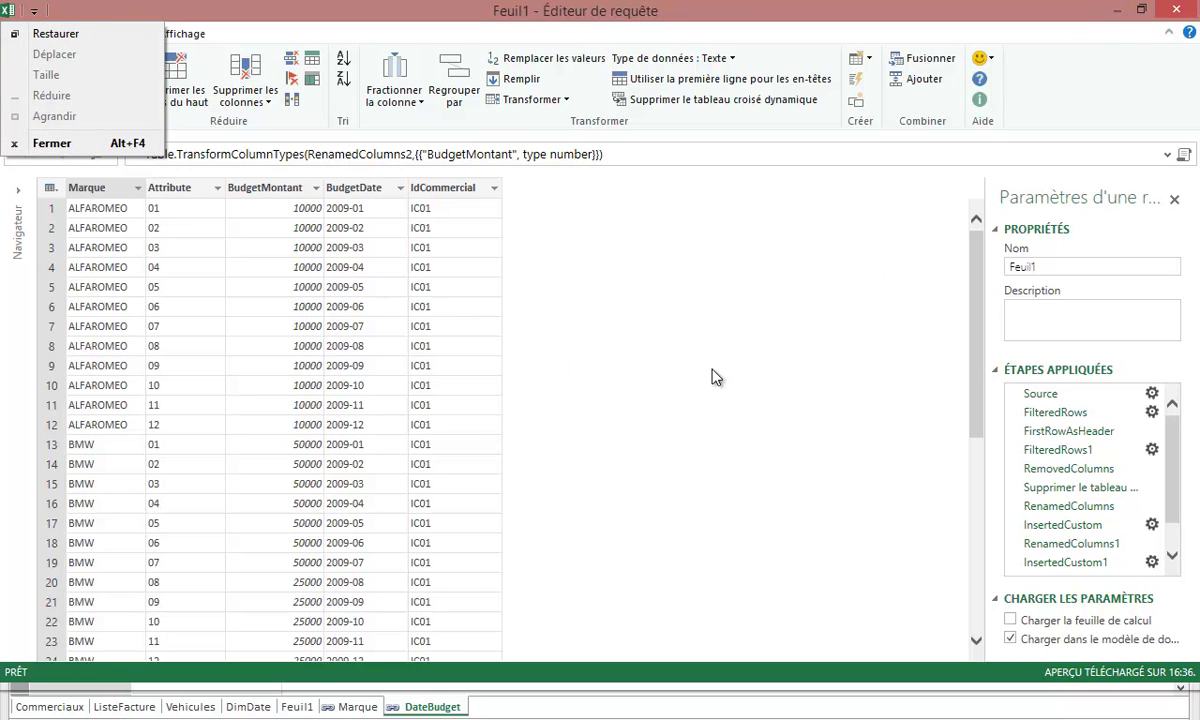
left_click(668, 350)
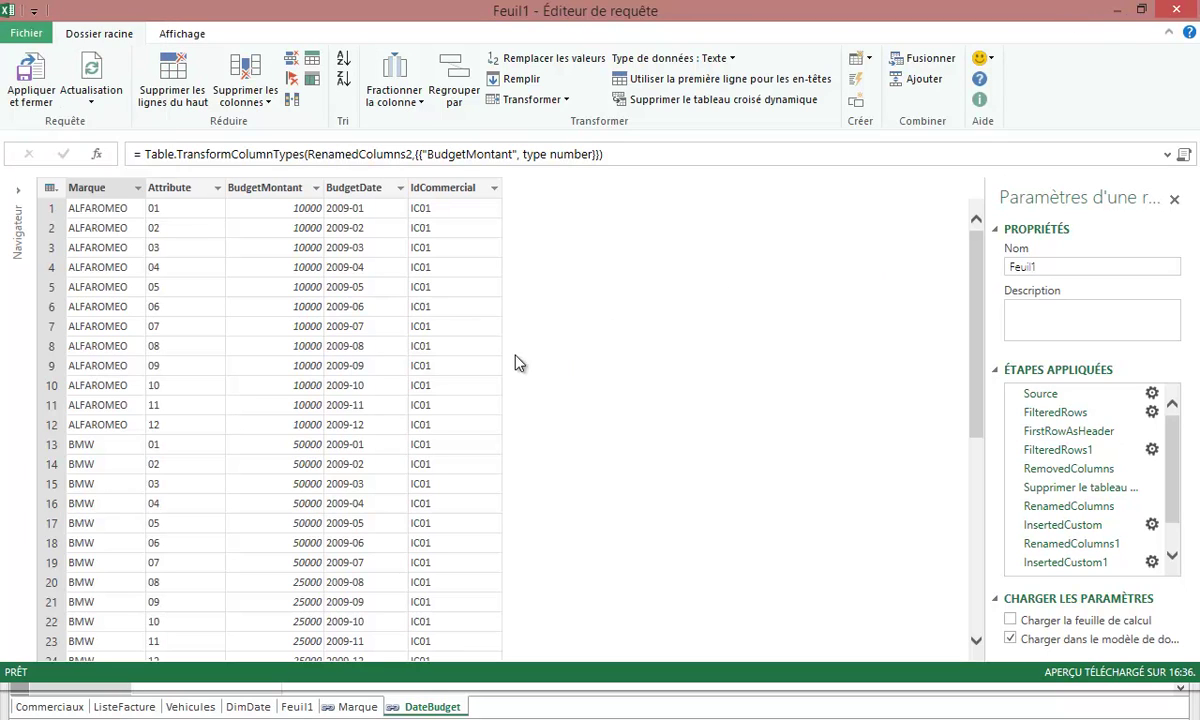
Step: Apply and close the query editor, then open BudgetVehiculeIIC01.xlsx from recent workbooks
left_click(32, 76)
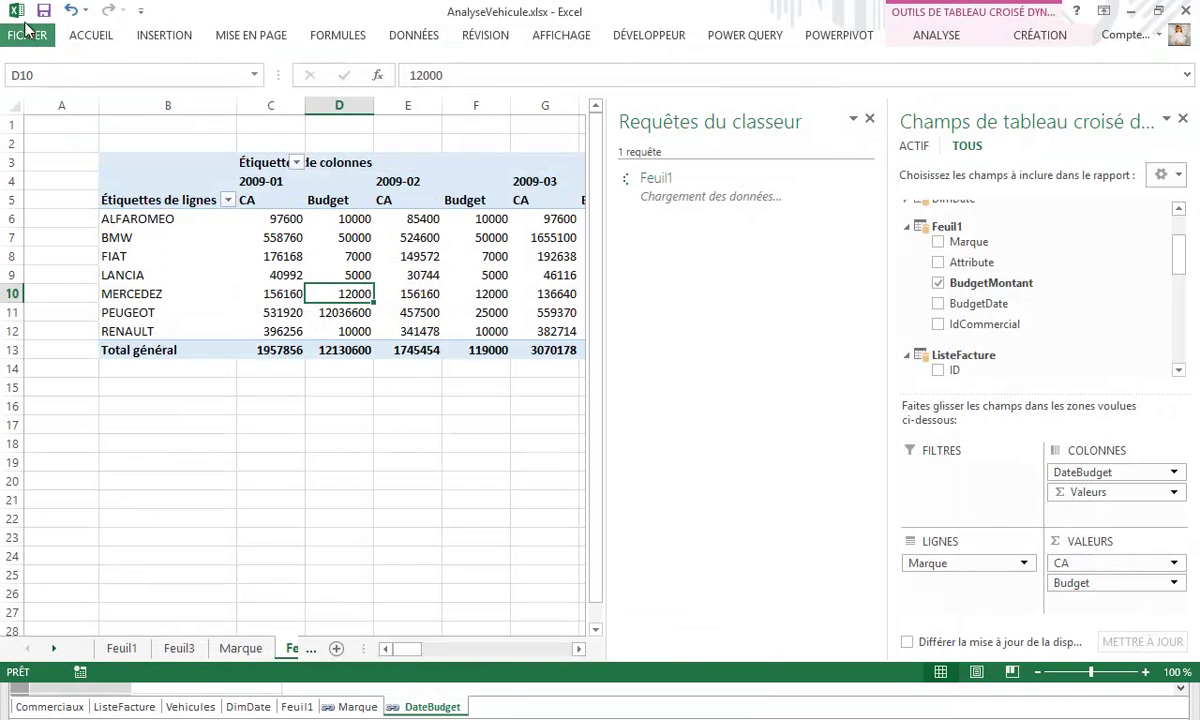
left_click(18, 12)
left_click(24, 35)
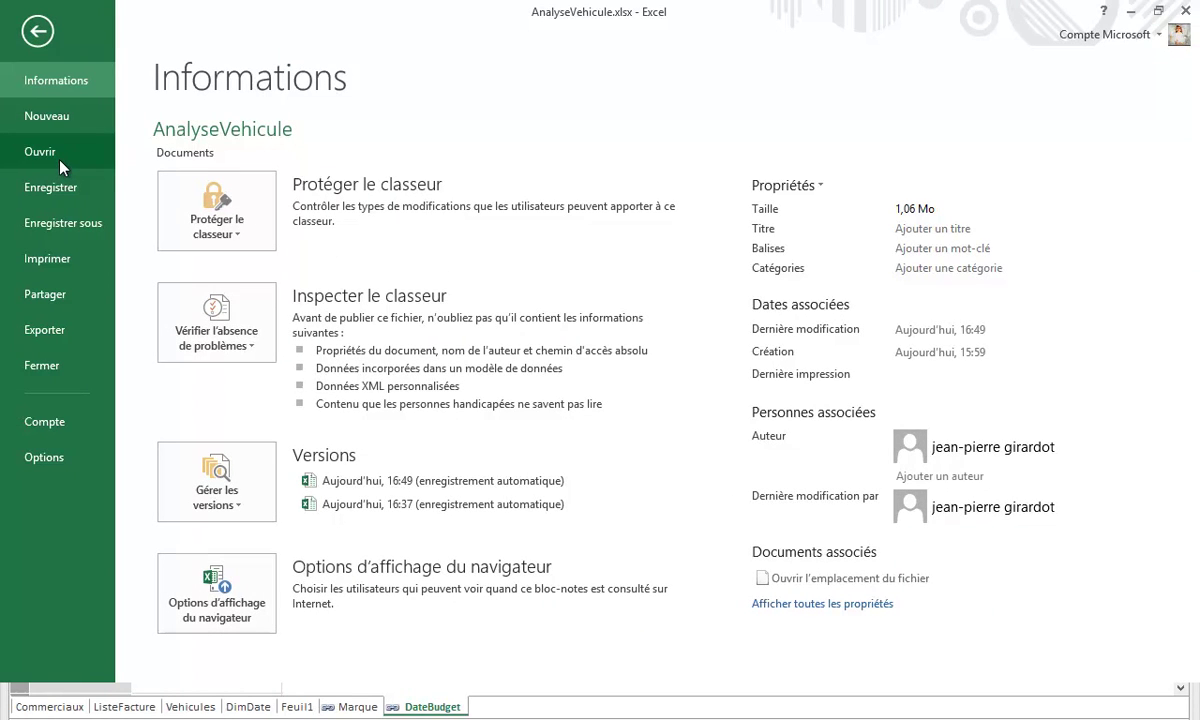
left_click(46, 155)
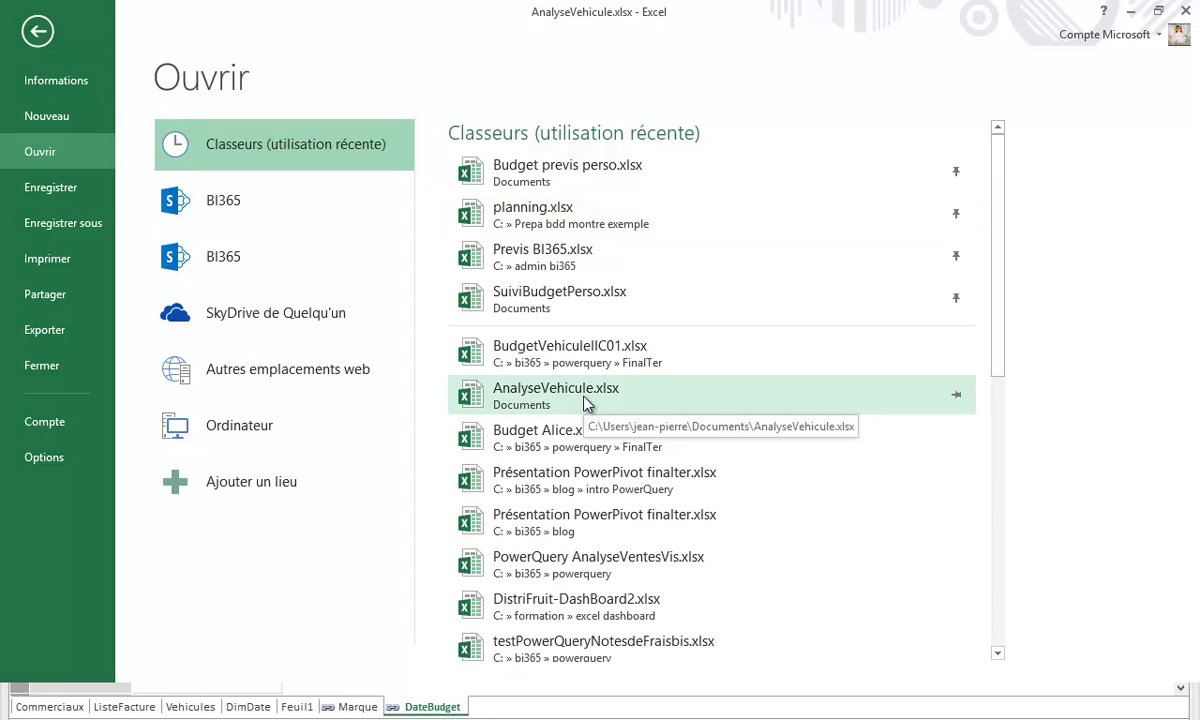
left_click(582, 346)
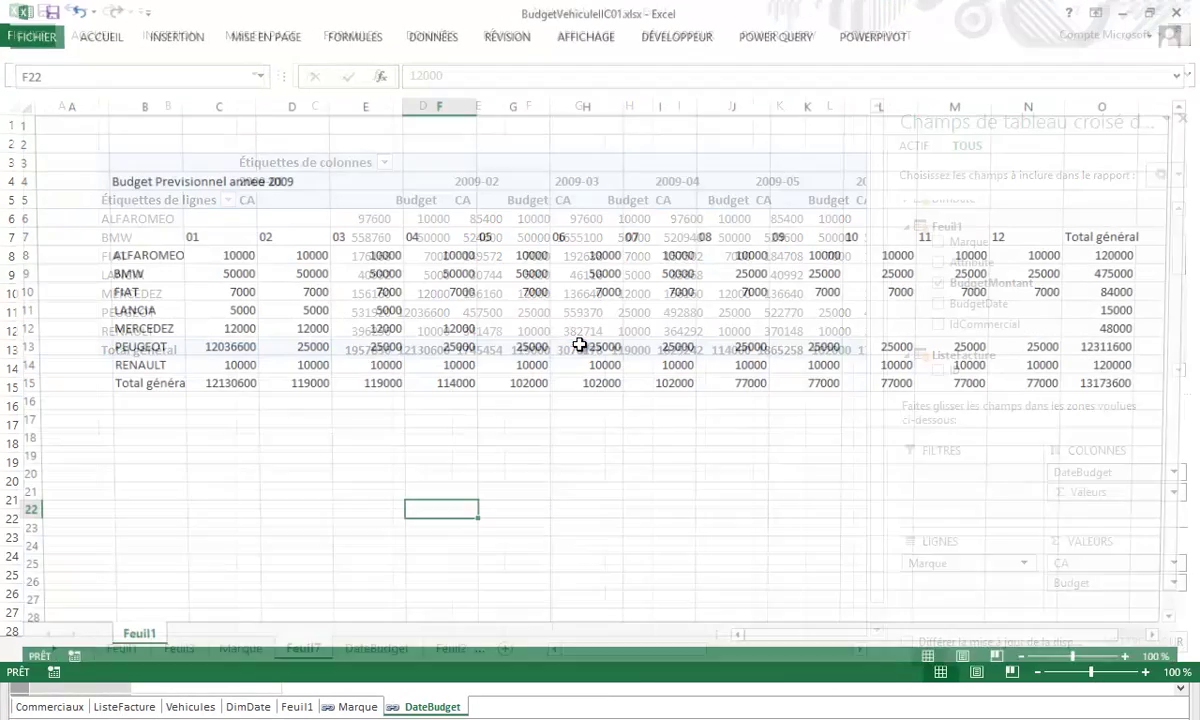
Step: Set ALFAROMEO's month 01 and 02 budgets to 25000 and 32200, then save the workbook
left_click(228, 252)
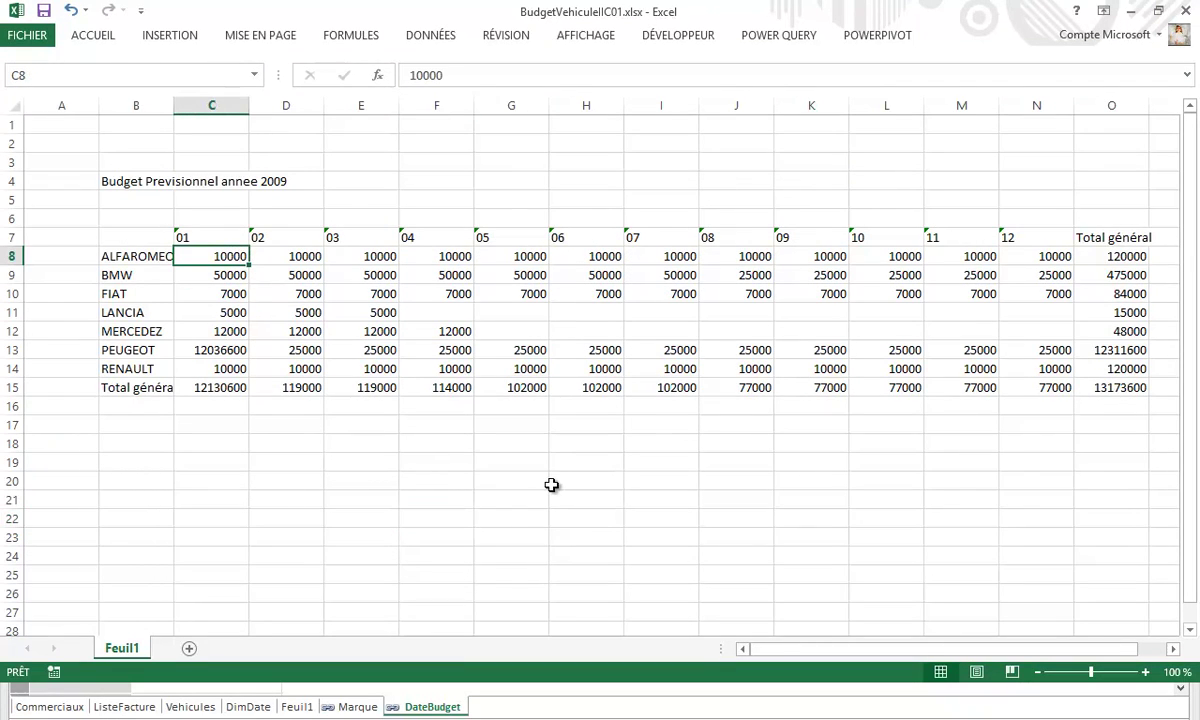
type("25000")
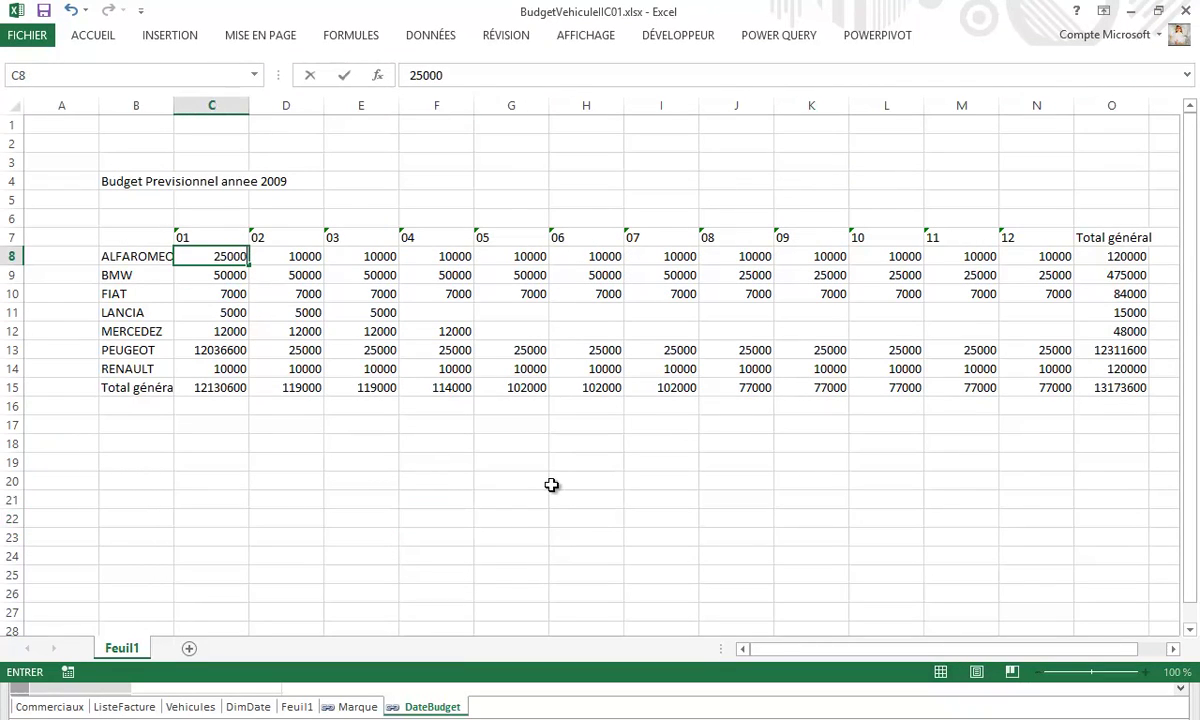
left_click(300, 256)
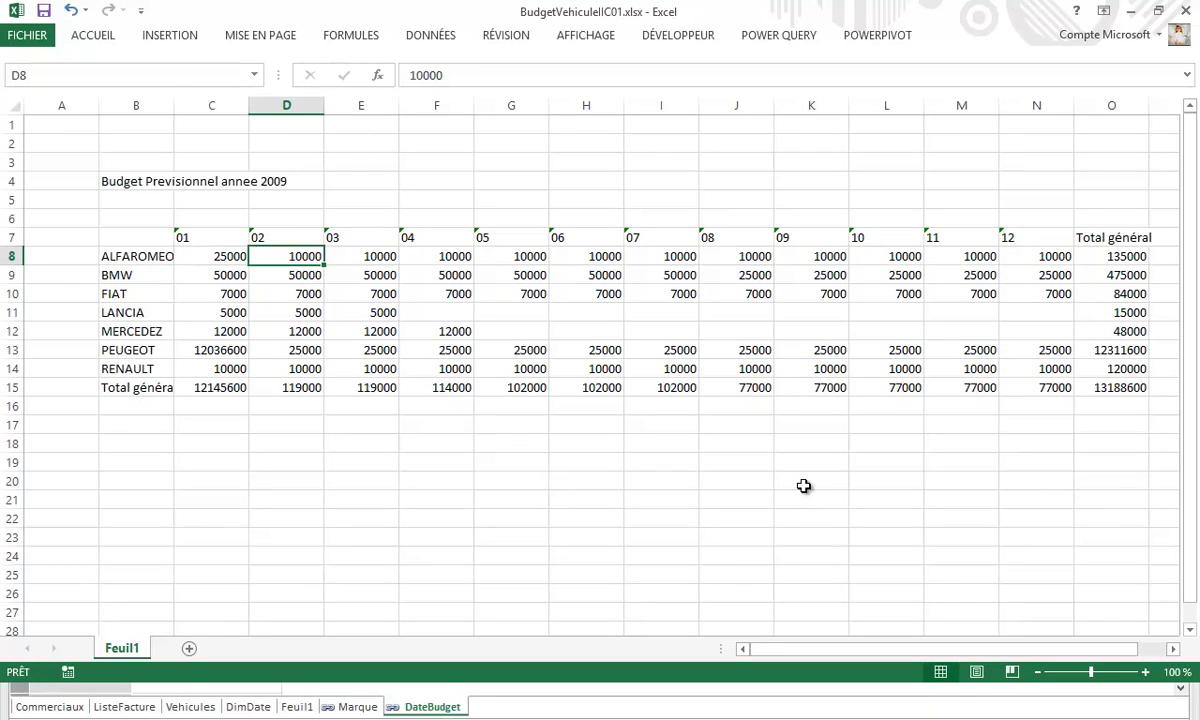
type("322")
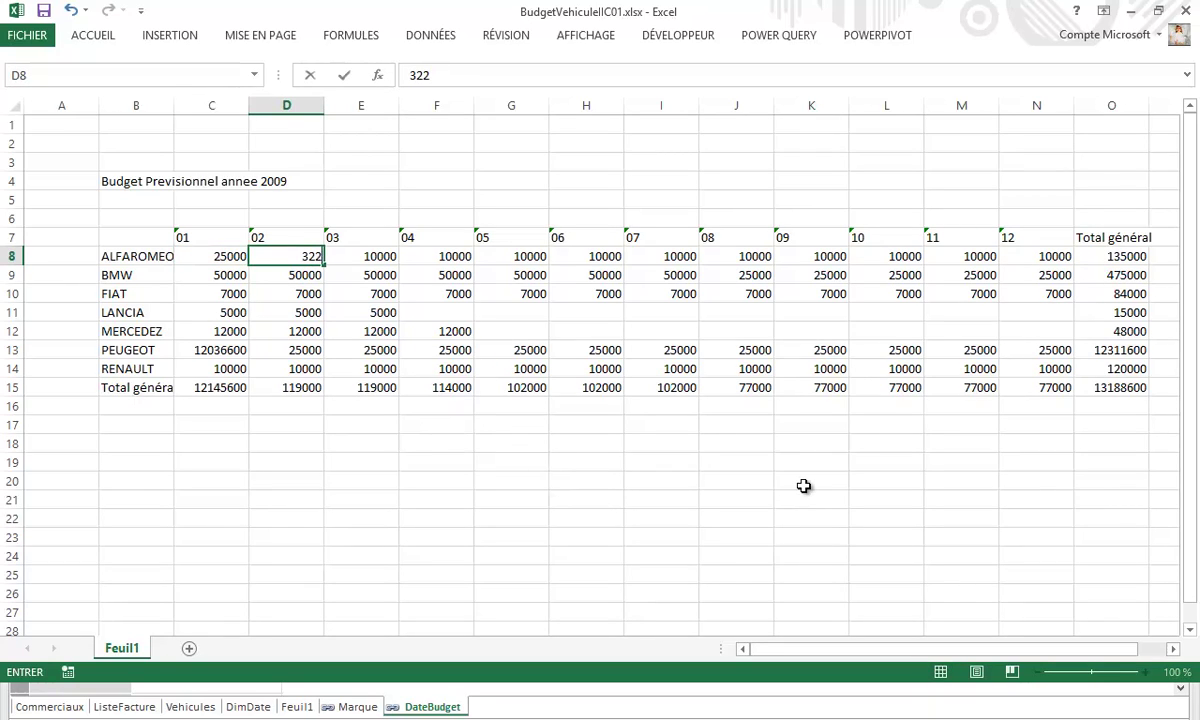
type("00")
left_click(505, 368)
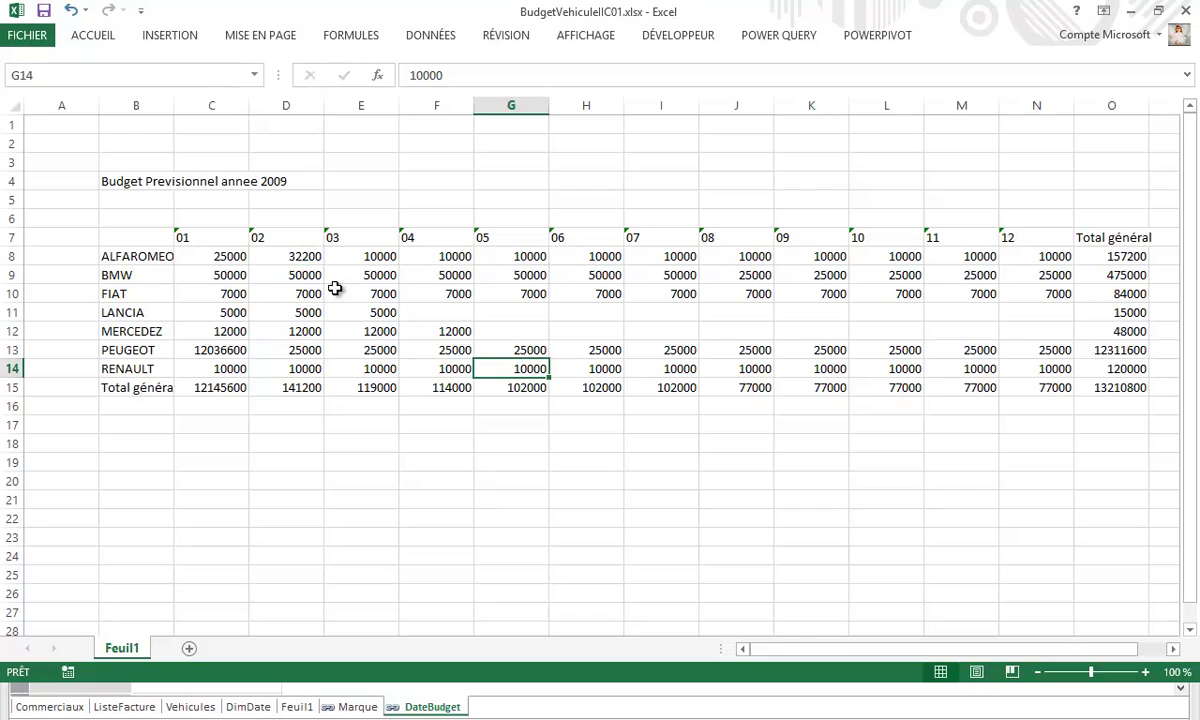
left_click(44, 11)
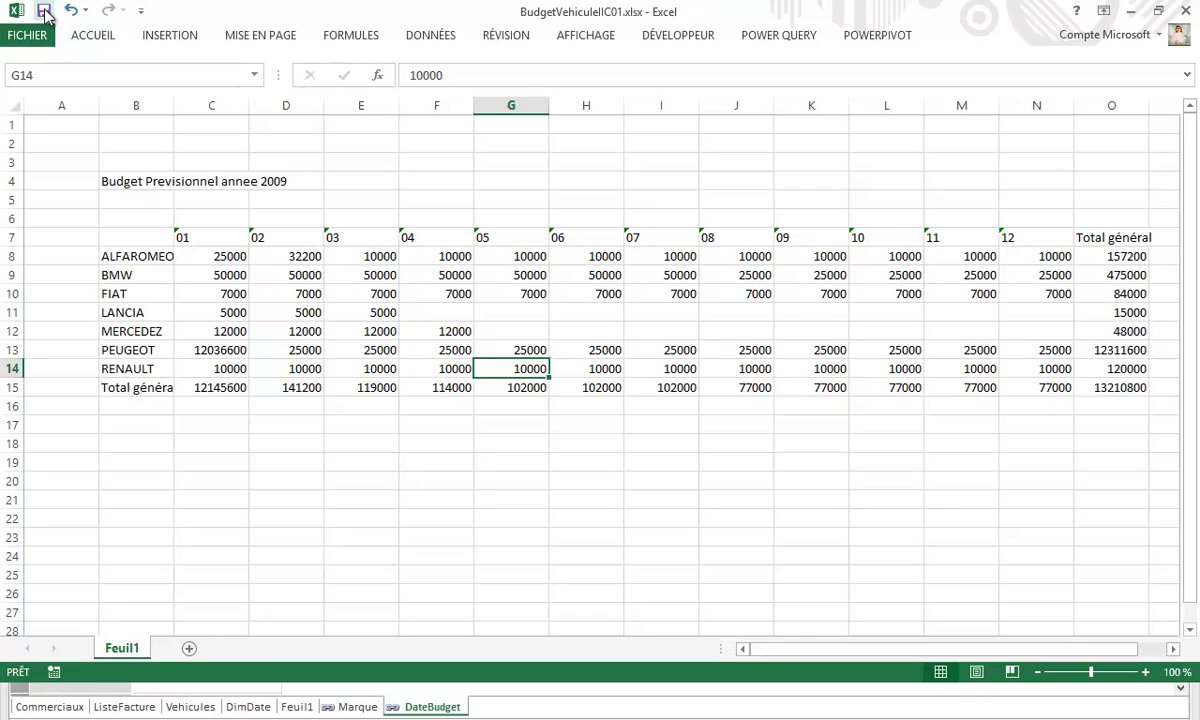
Step: Close the budget workbook, refresh Feuil1 in Power Pivot, and verify ALFAROMEO's 25000 and 32200 budgets
left_click(1189, 9)
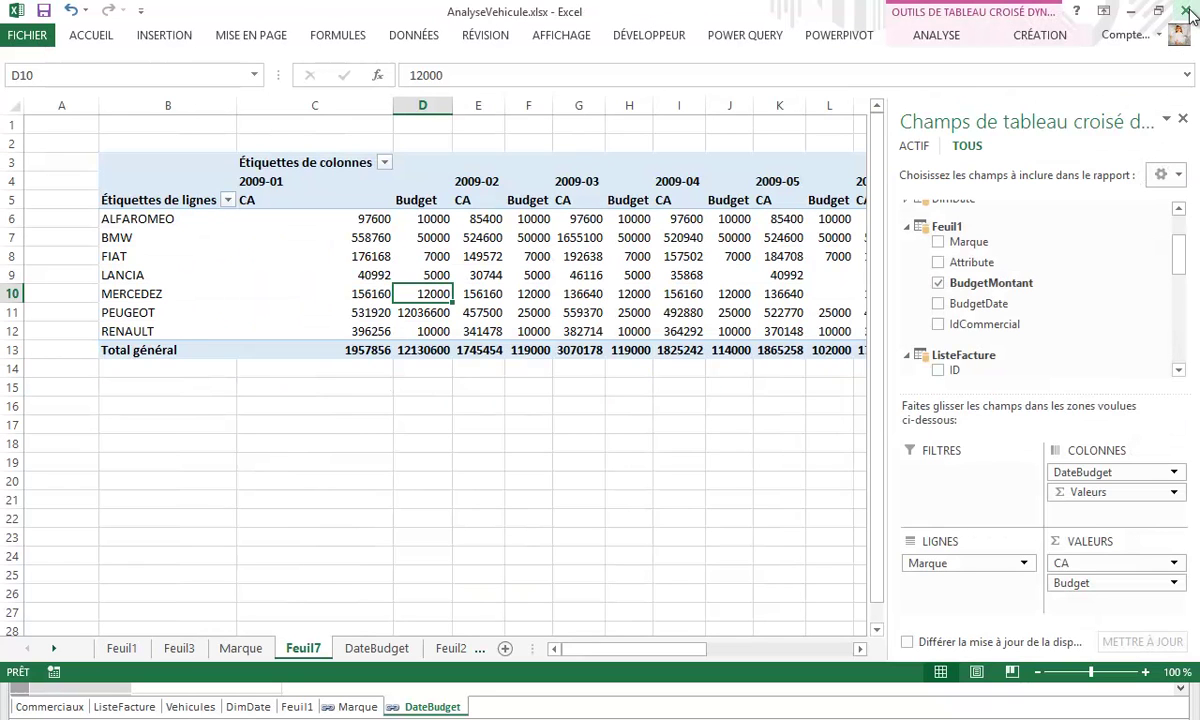
left_click(831, 36)
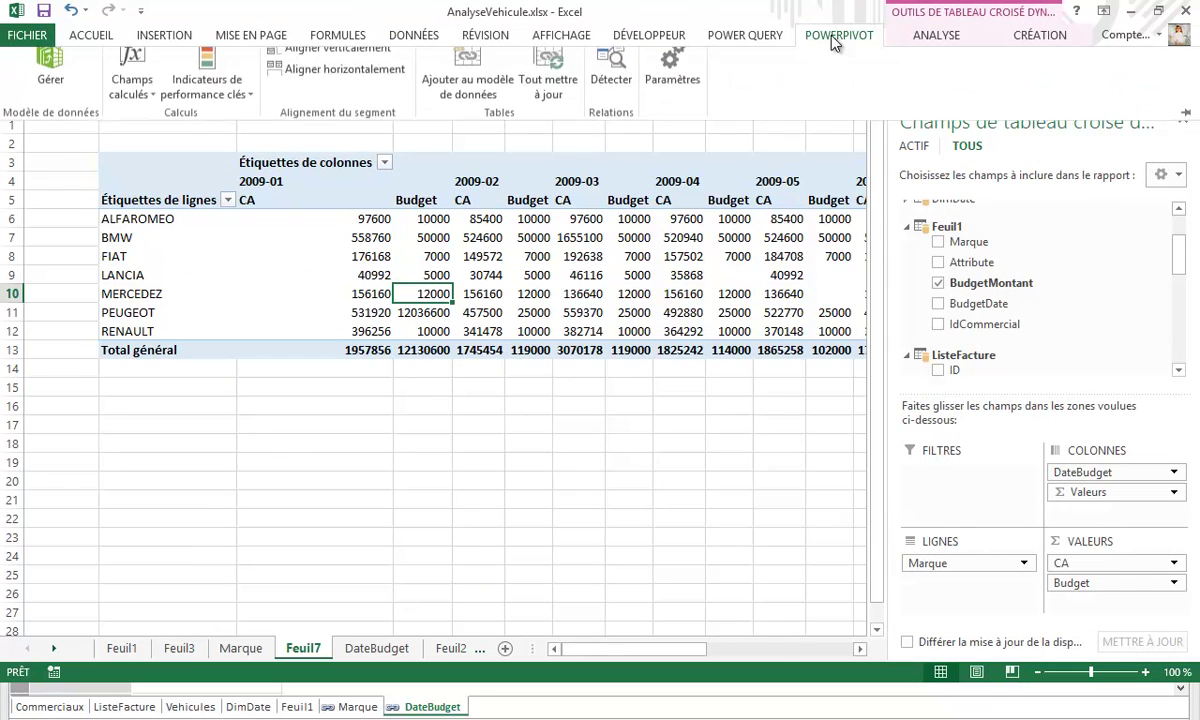
left_click(50, 75)
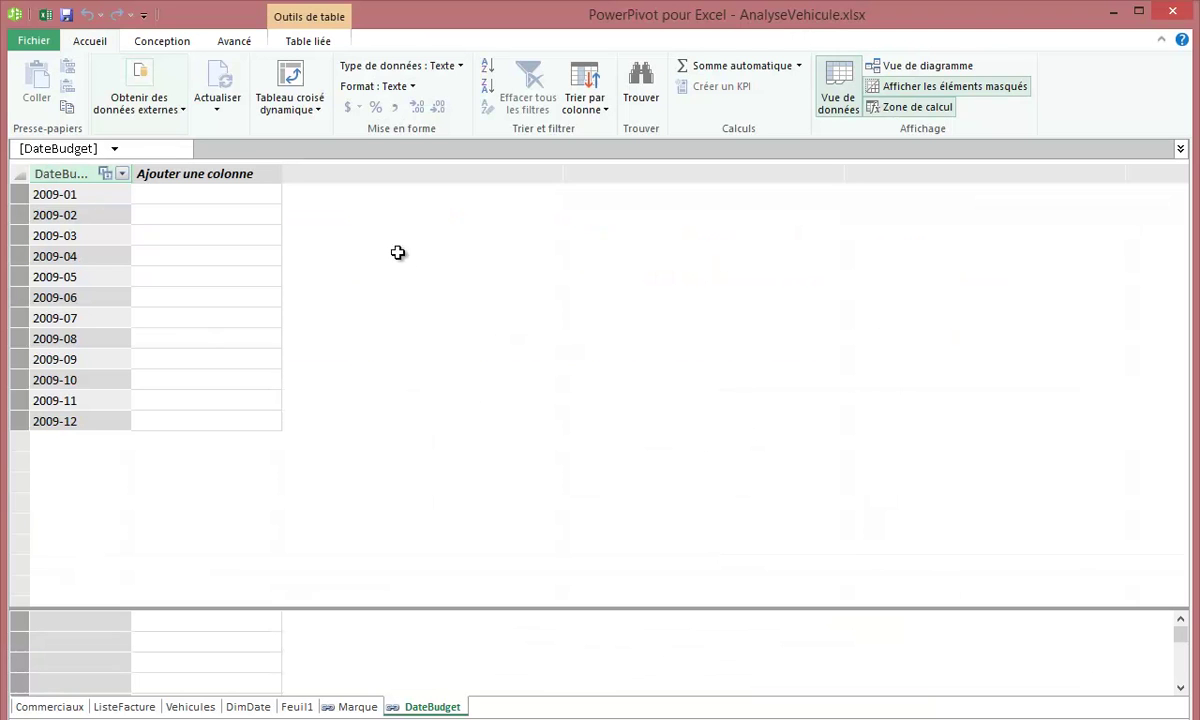
left_click(300, 707)
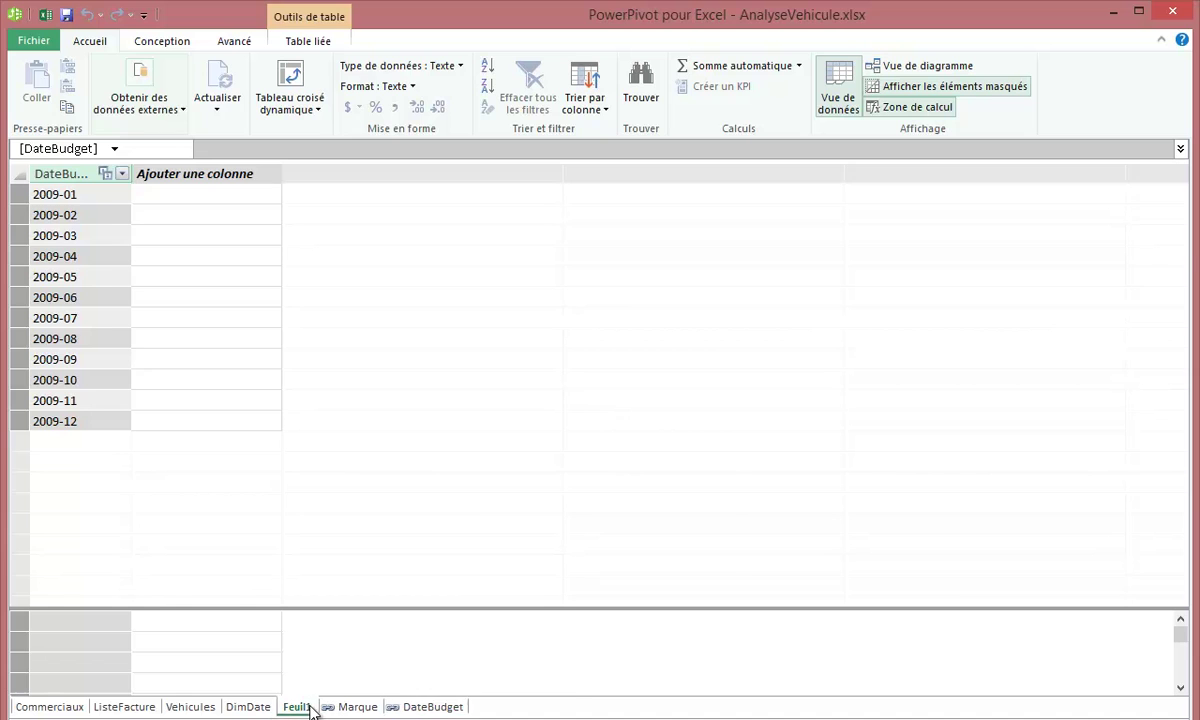
left_click(226, 80)
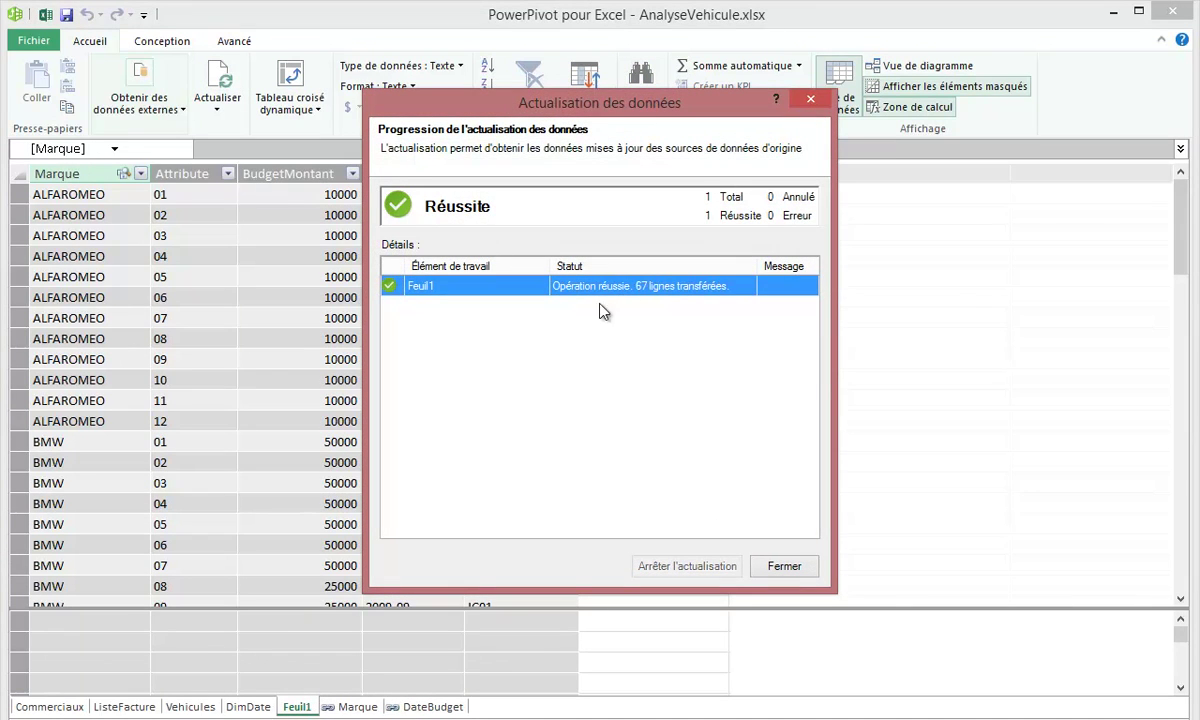
left_click(784, 566)
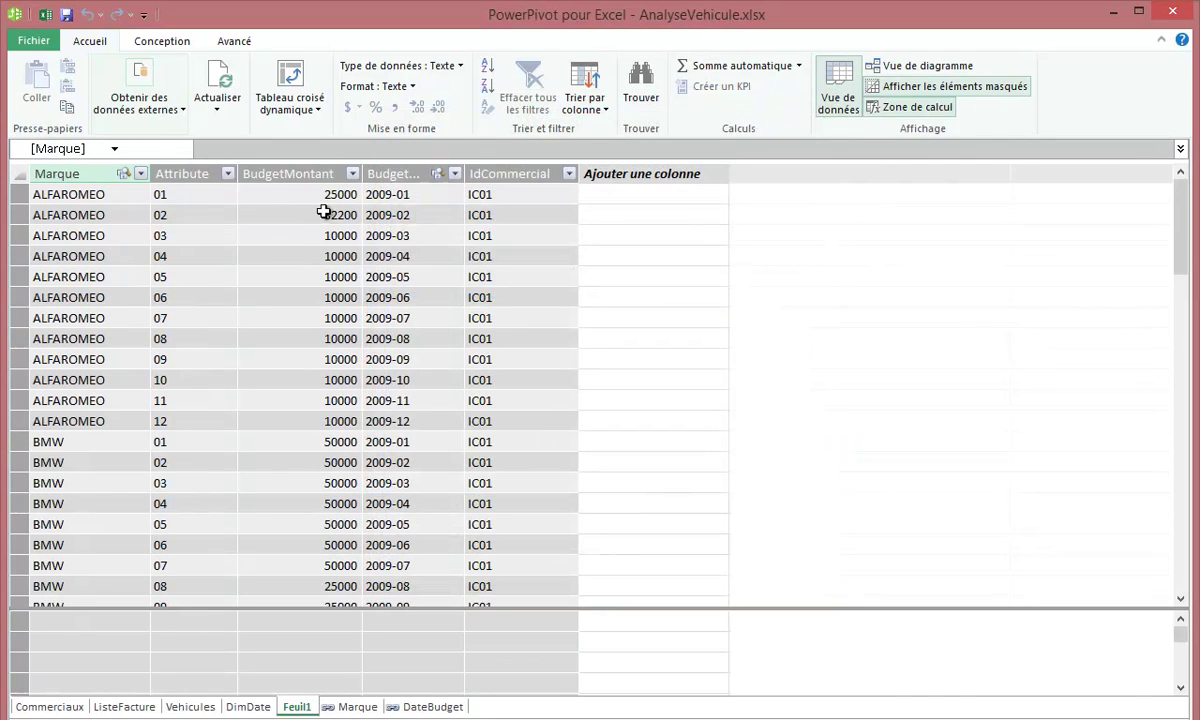
left_click(305, 194)
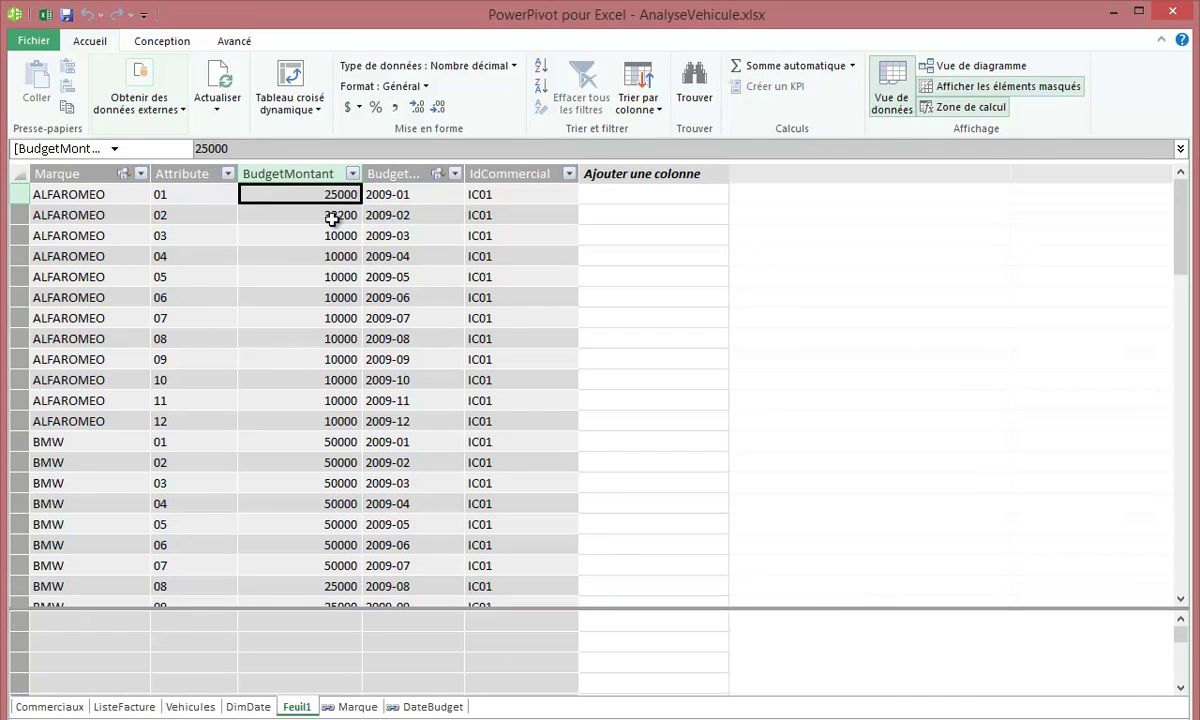
left_click(316, 214)
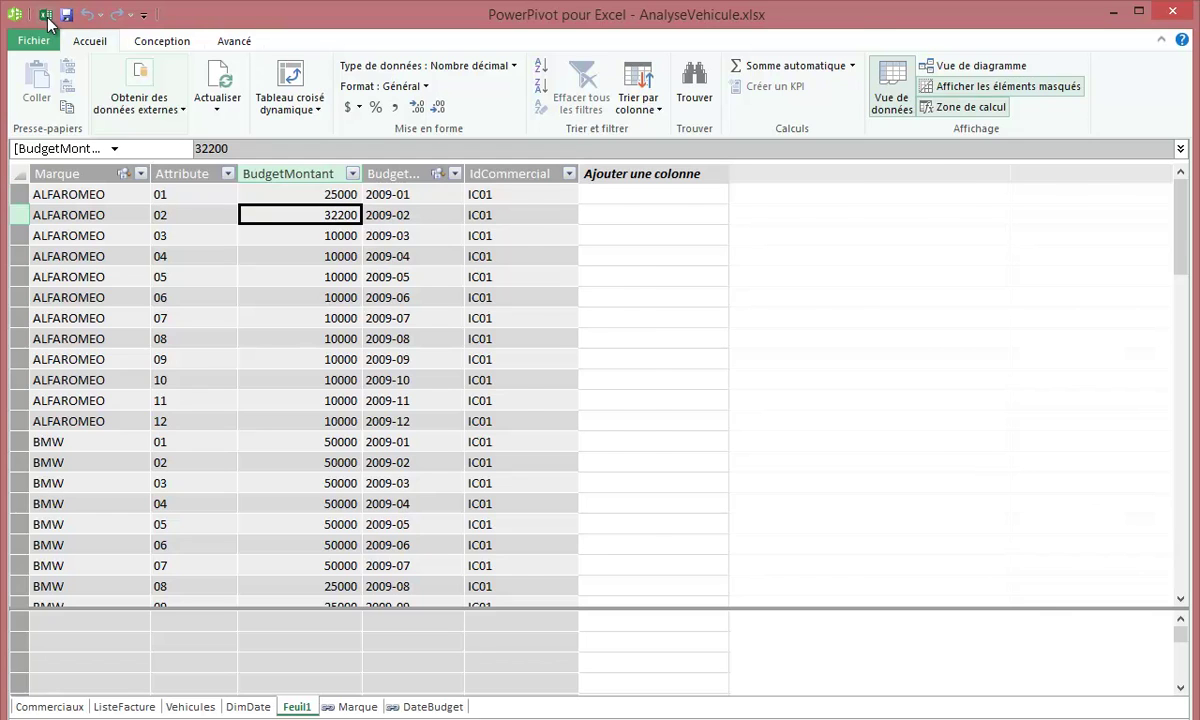
left_click(45, 14)
left_click(406, 224)
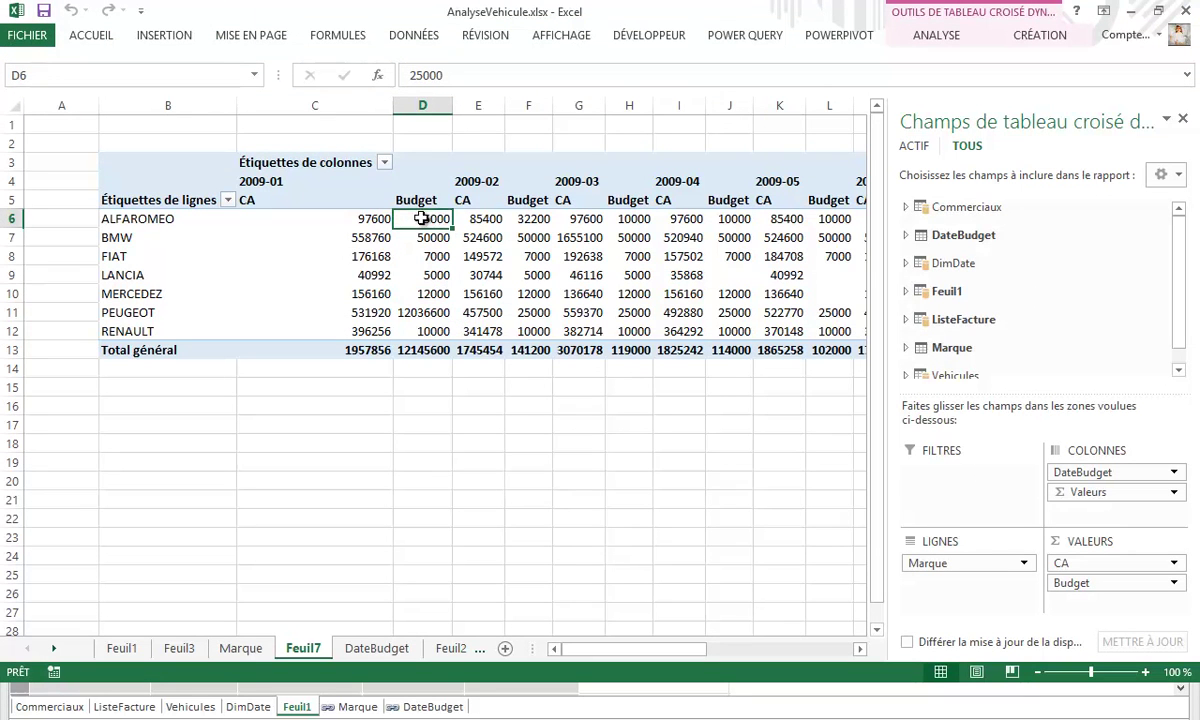
left_click(528, 216)
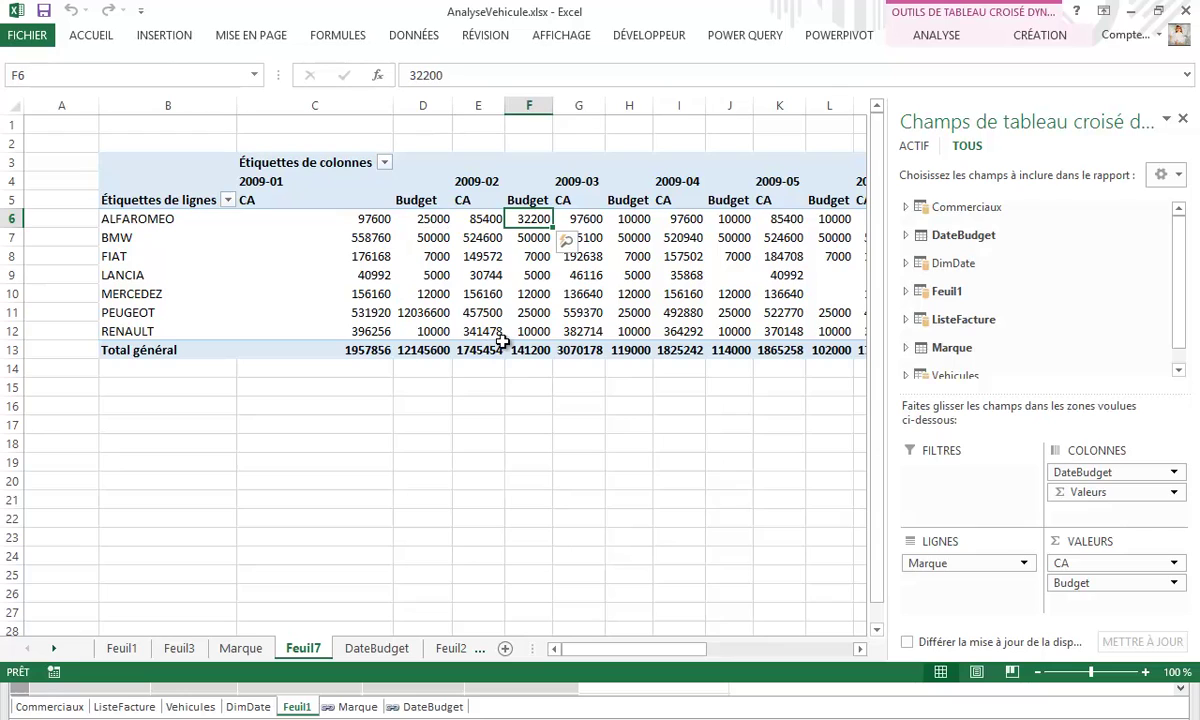
mouse_move(502, 343)
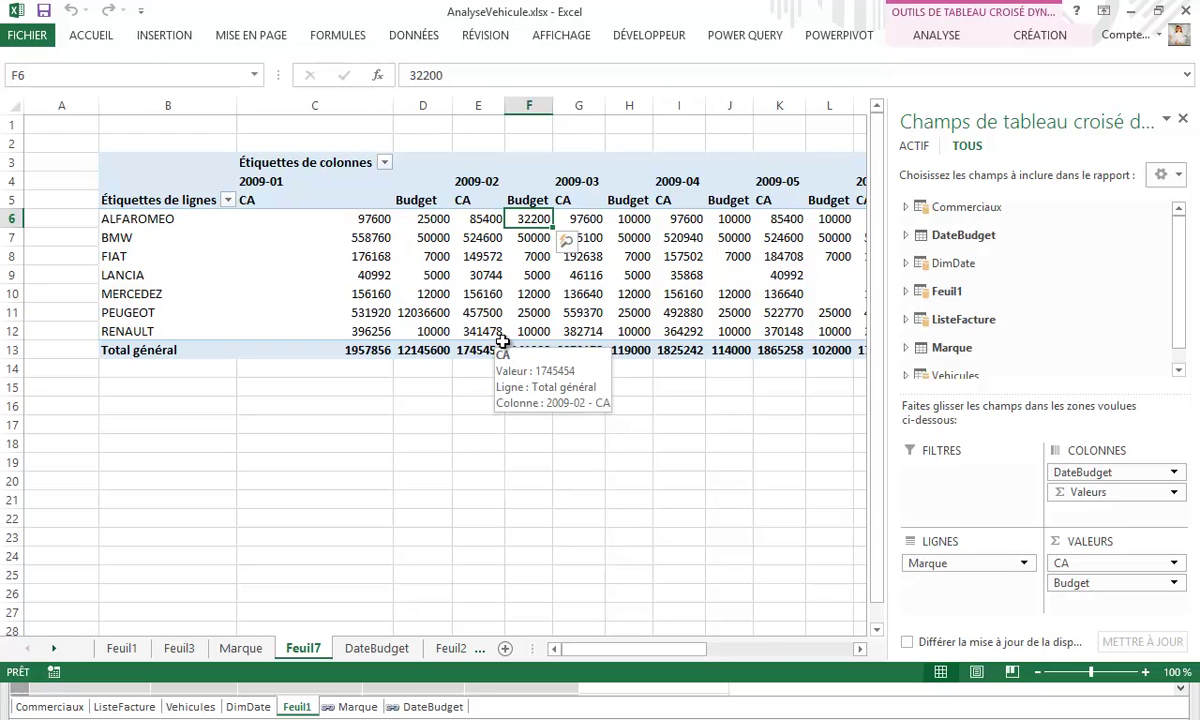